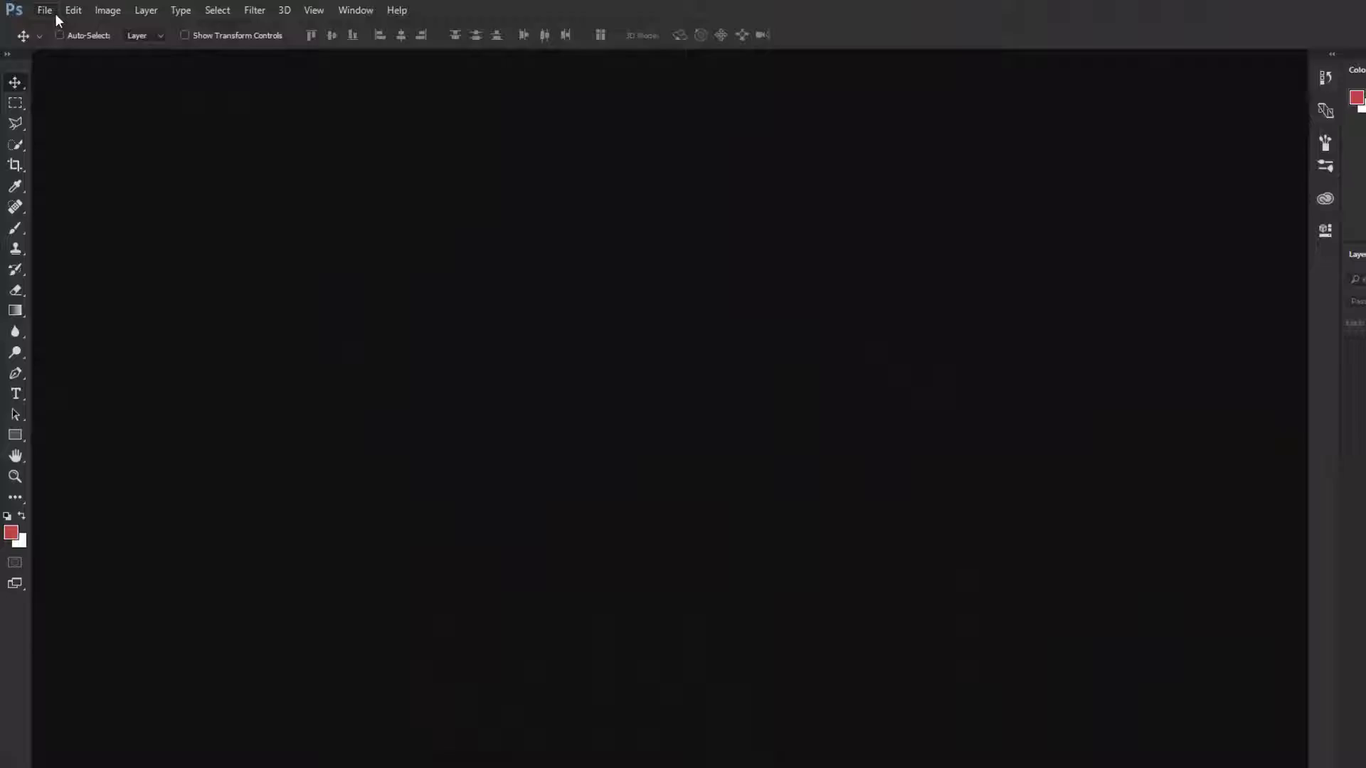
- Open fire-298115, people-3365483 and Tutorial Text from the Desktop Image folder as separate documents
left_click(54, 13)
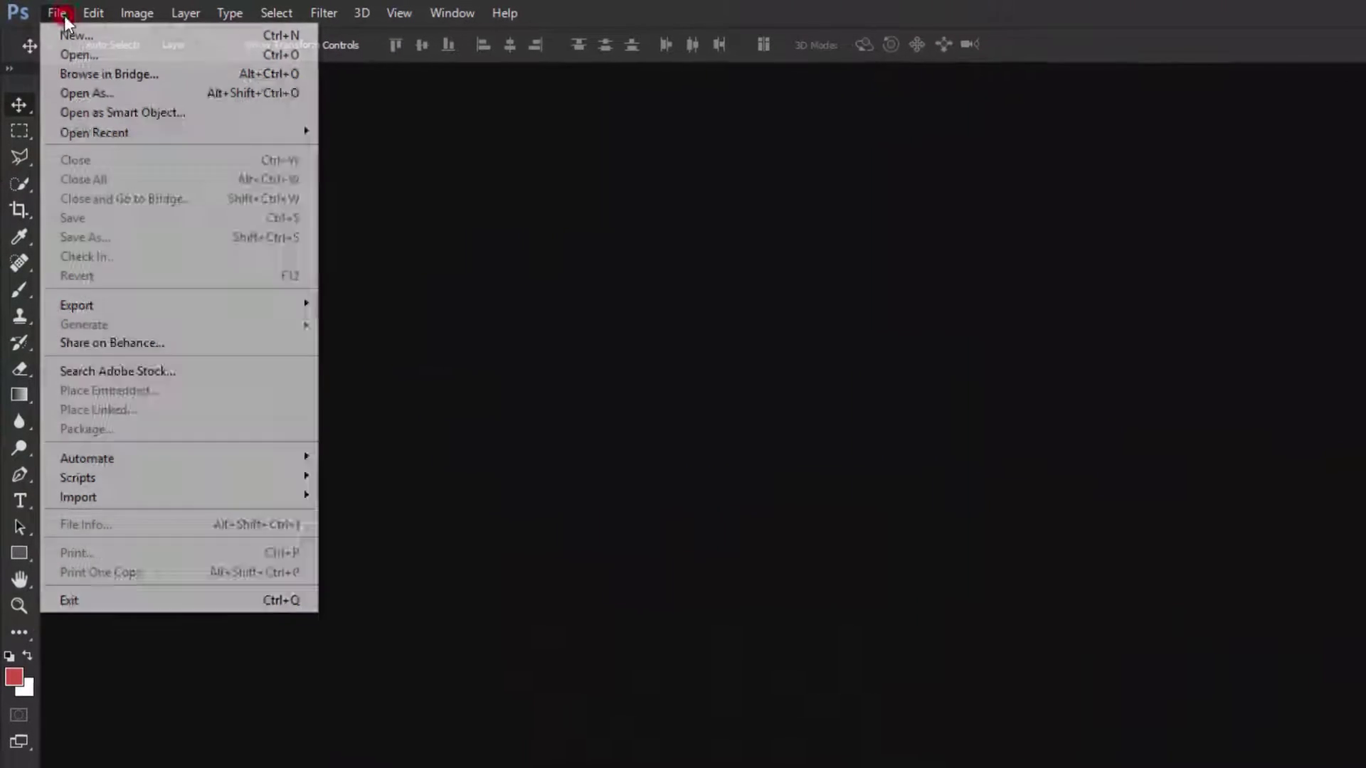
left_click(71, 52)
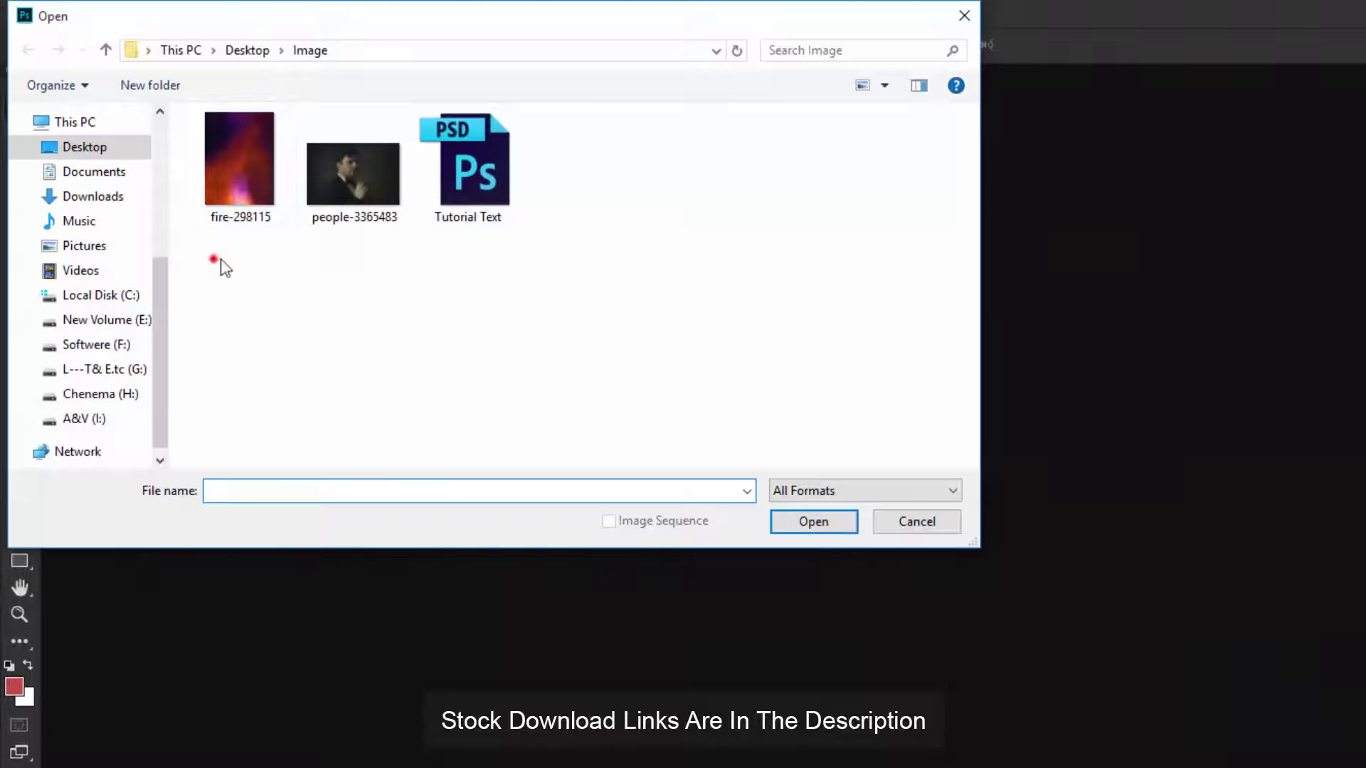
left_click_drag(214, 259, 744, 167)
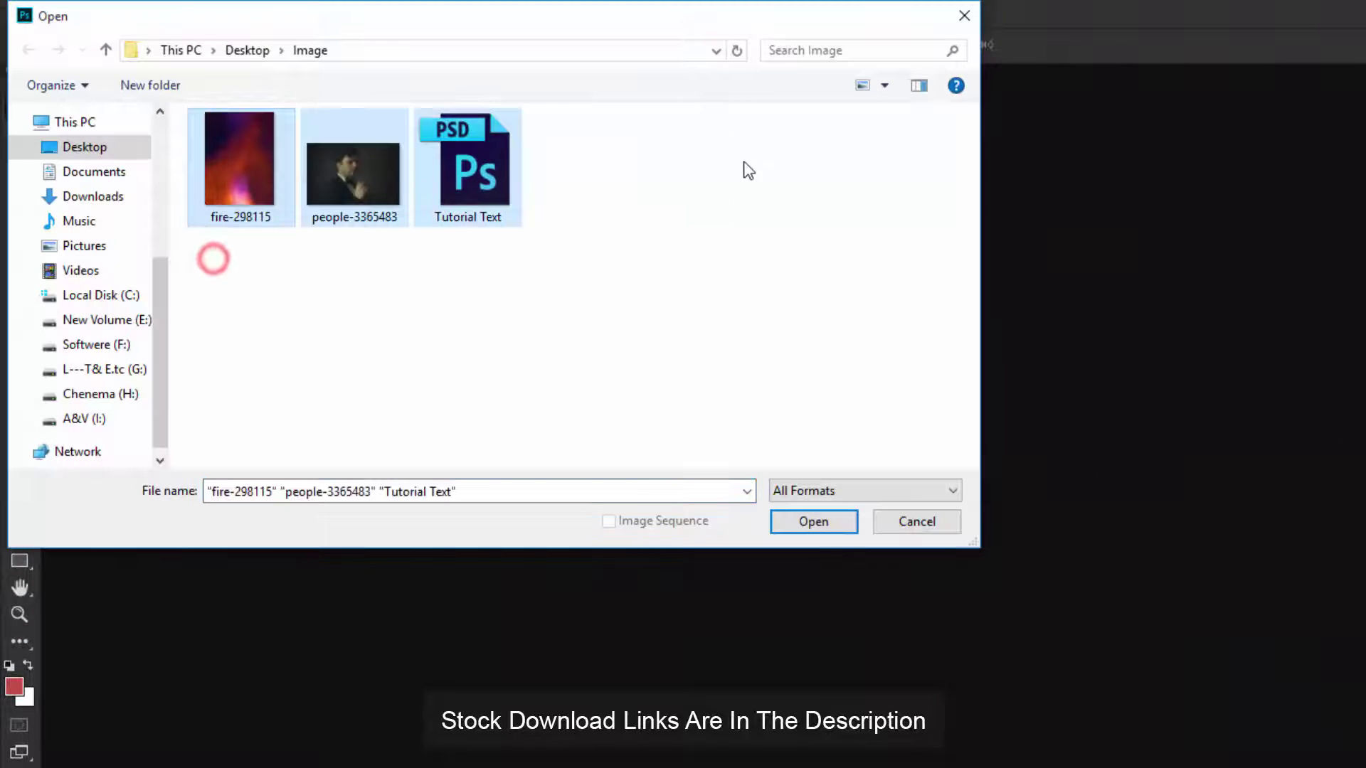
left_click(818, 525)
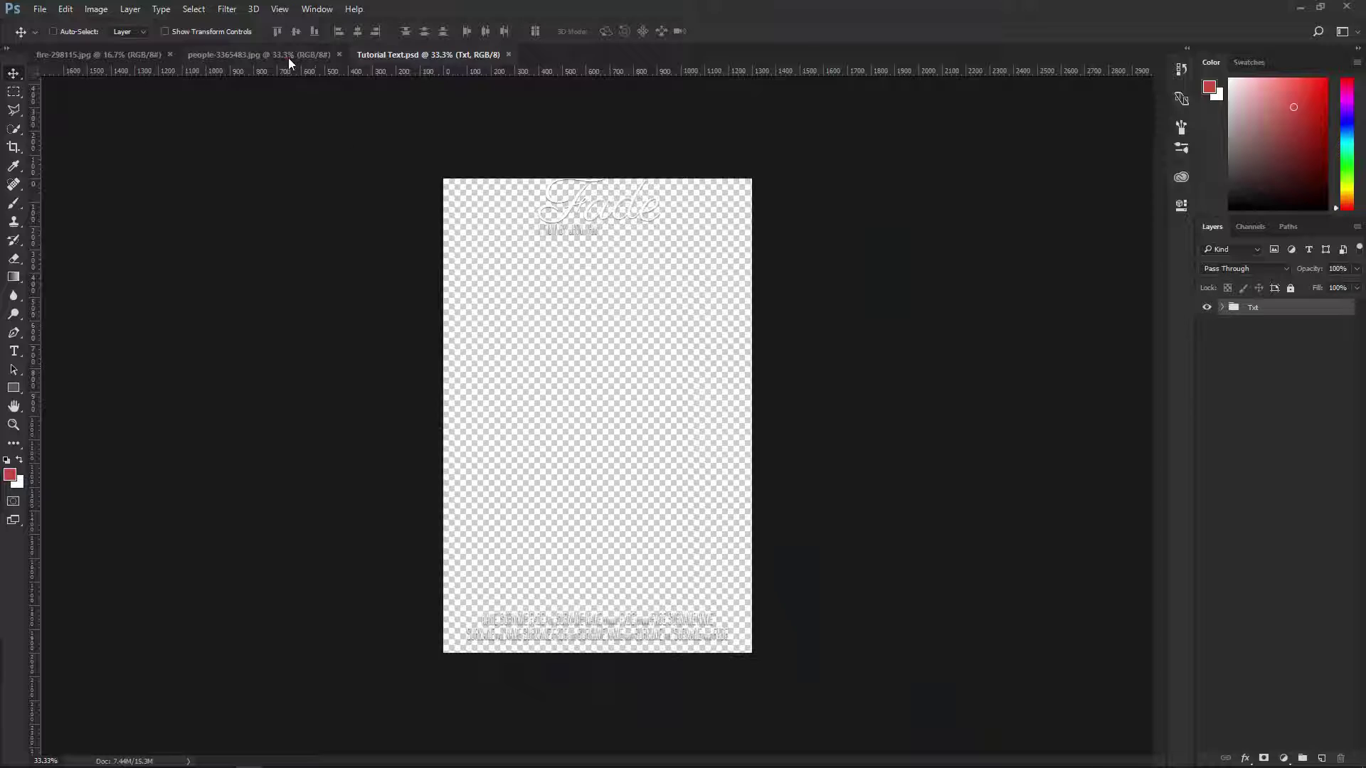
- In the people photo, Quick-Select the man's hair and trim the background above it
left_click(289, 57)
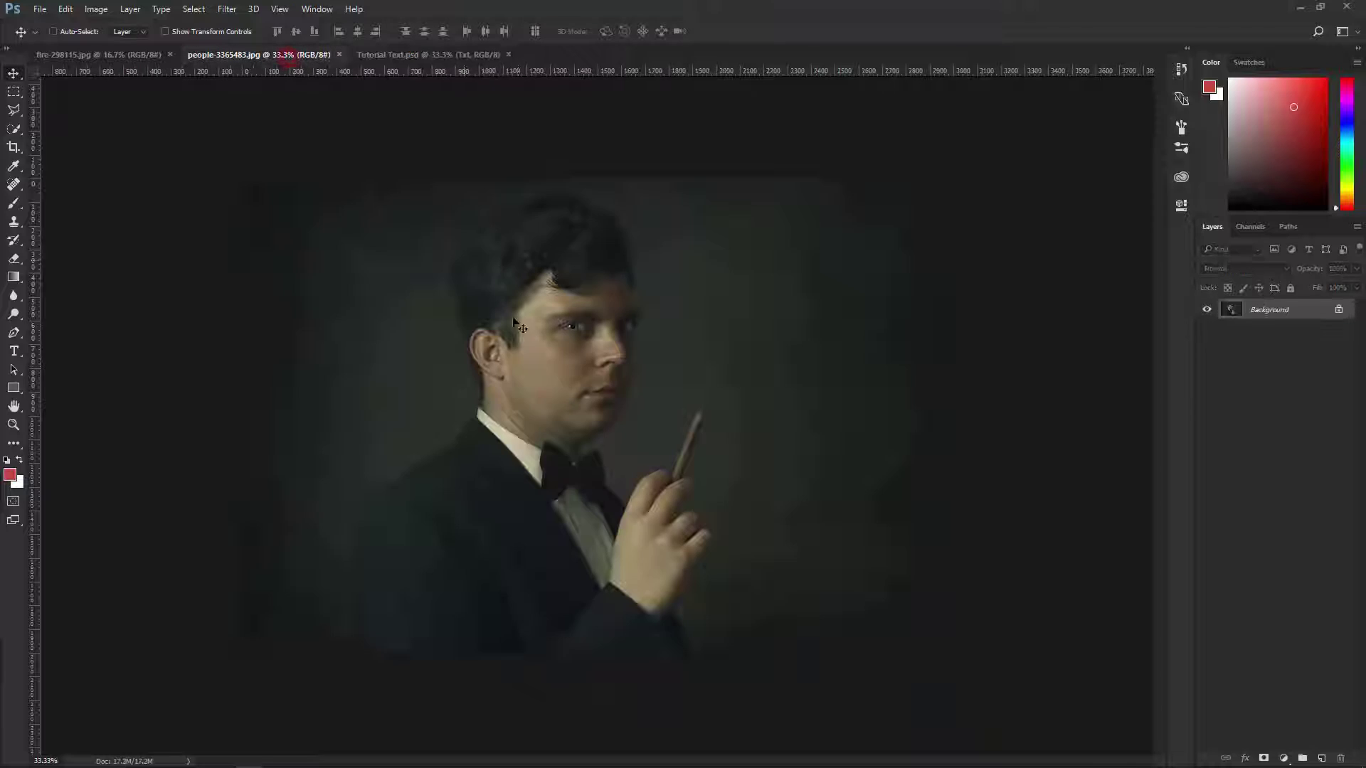
key("ctrl+plus")
key("ctrl+plus")
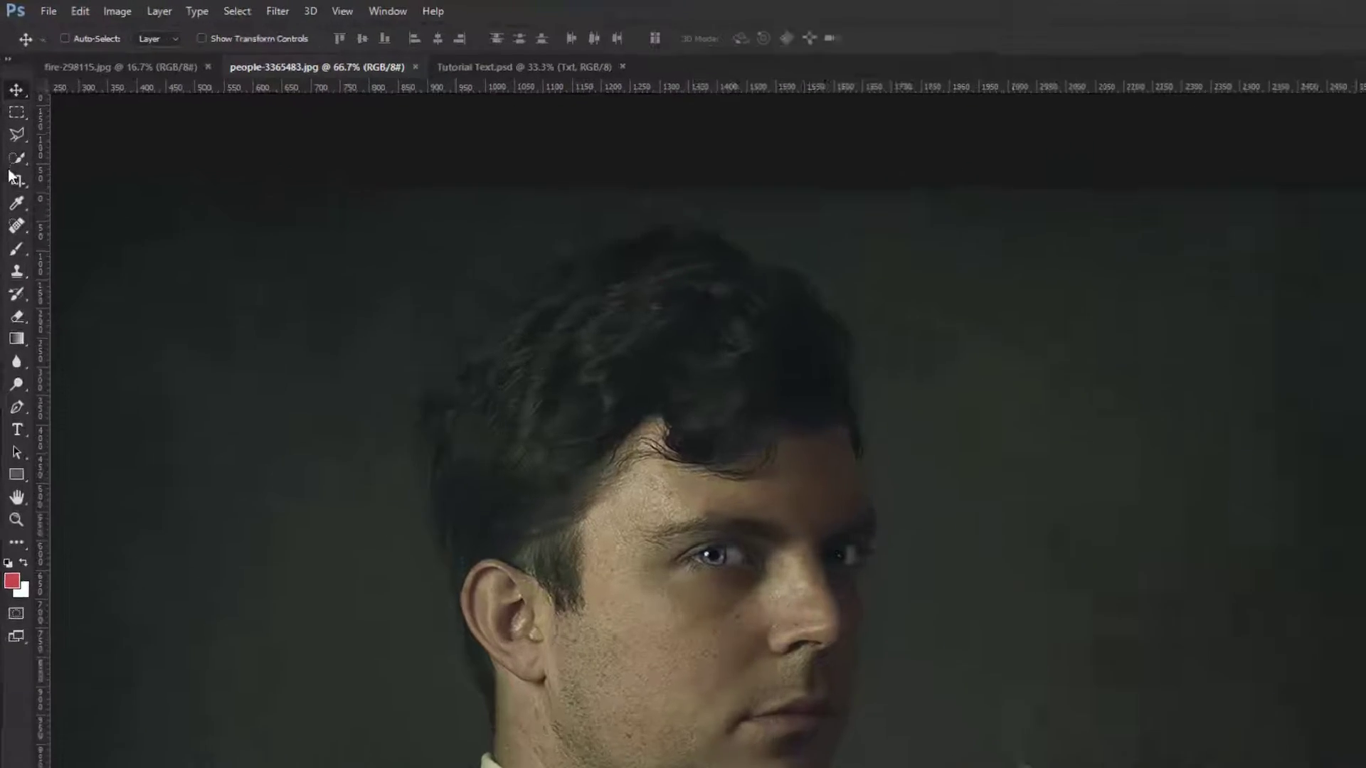
left_click(13, 128)
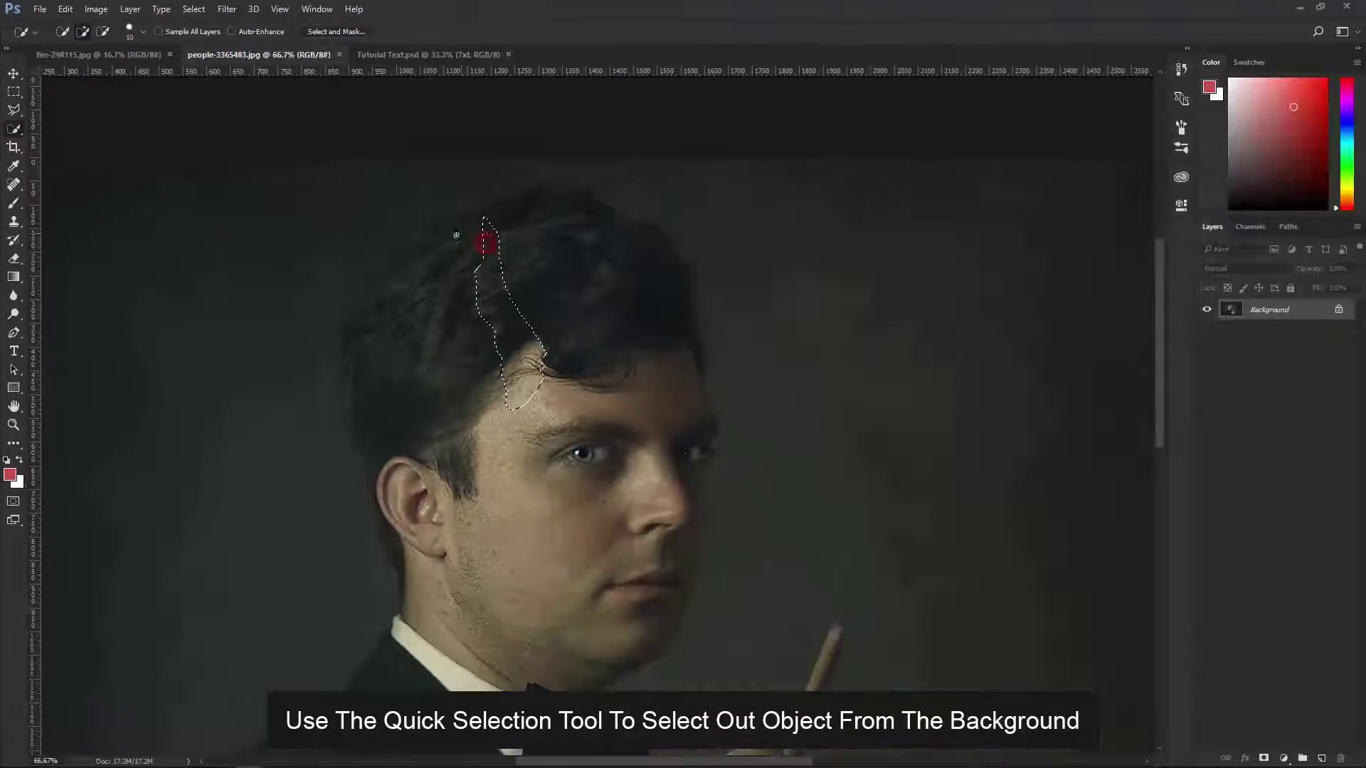
left_click_drag(488, 236, 527, 398)
left_click(642, 267)
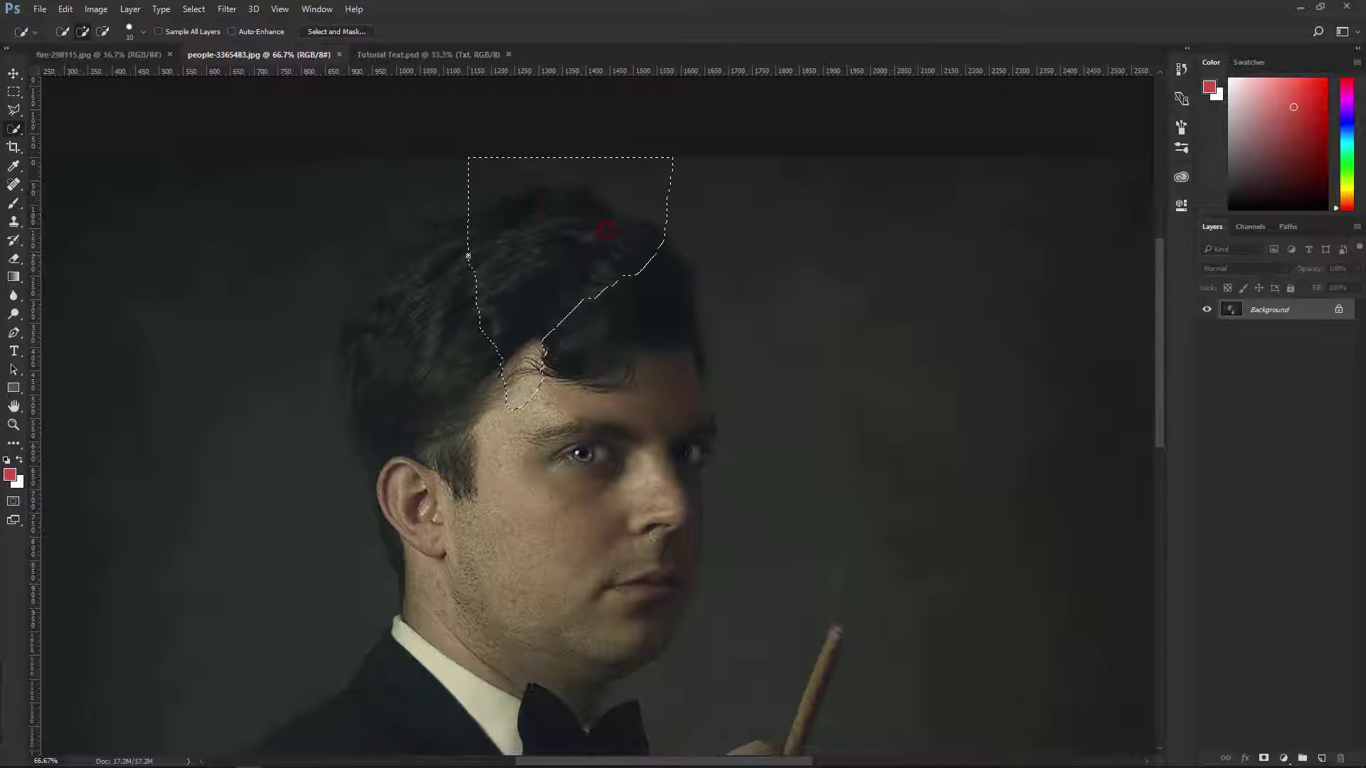
left_click_drag(459, 221, 435, 287)
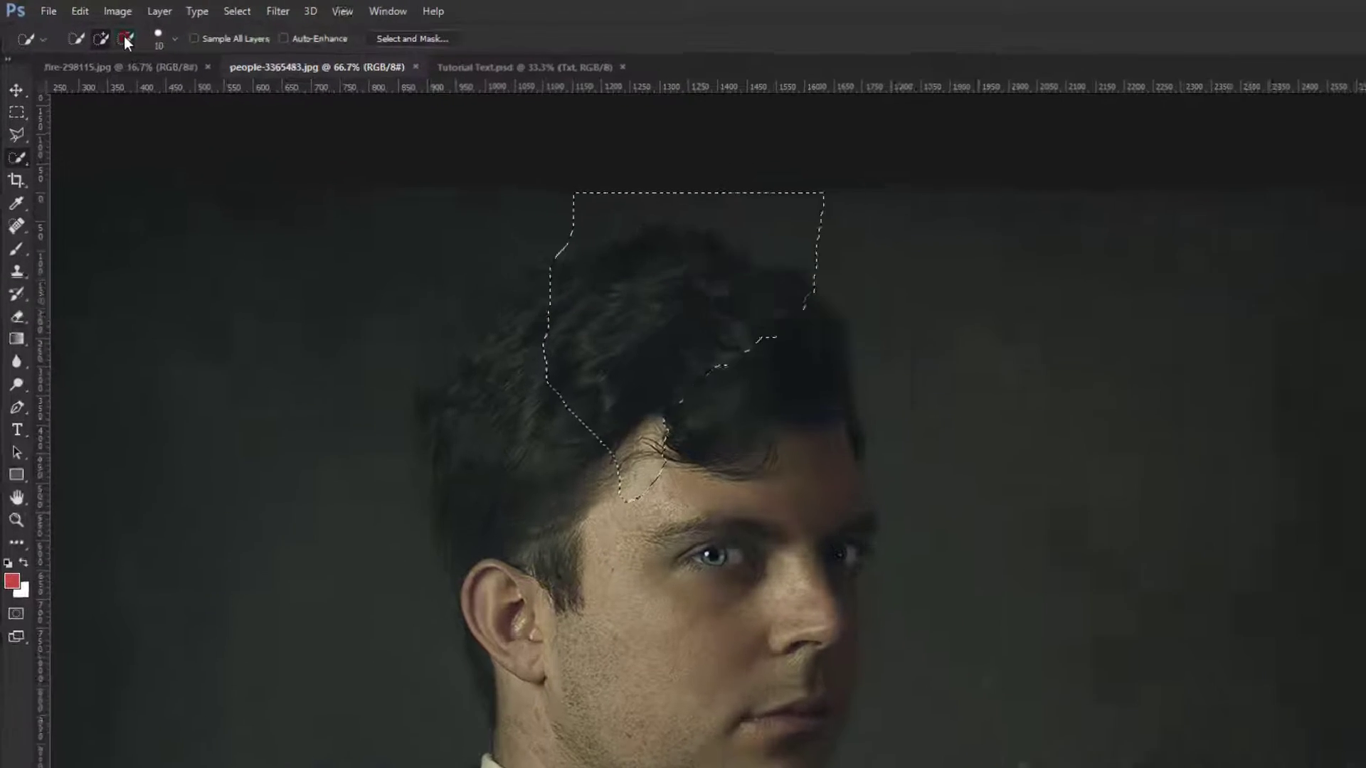
left_click(102, 31)
left_click_drag(512, 167, 464, 182)
left_click_drag(742, 291, 1056, 348)
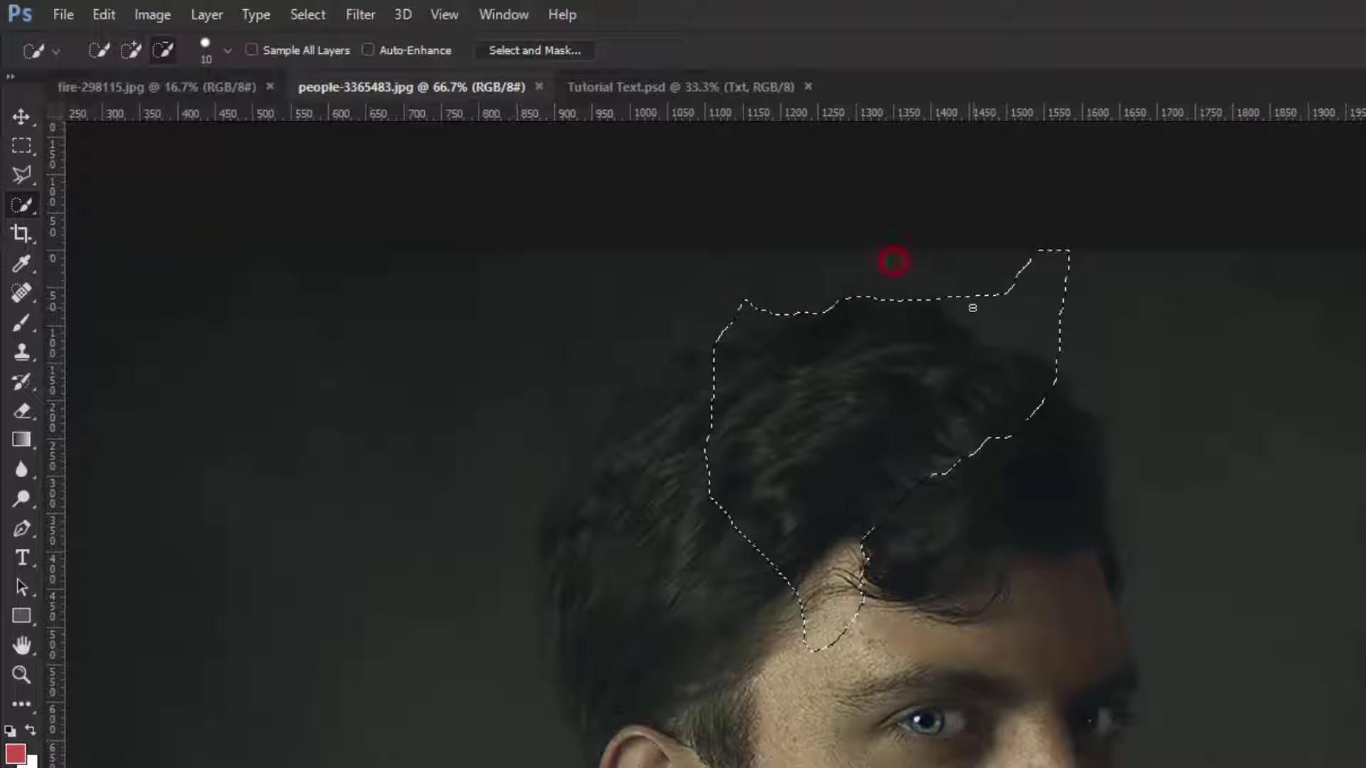
left_click(759, 304)
- Extend the selection over the face, jaw and collar, trimming background above and left of the head
left_click(131, 50)
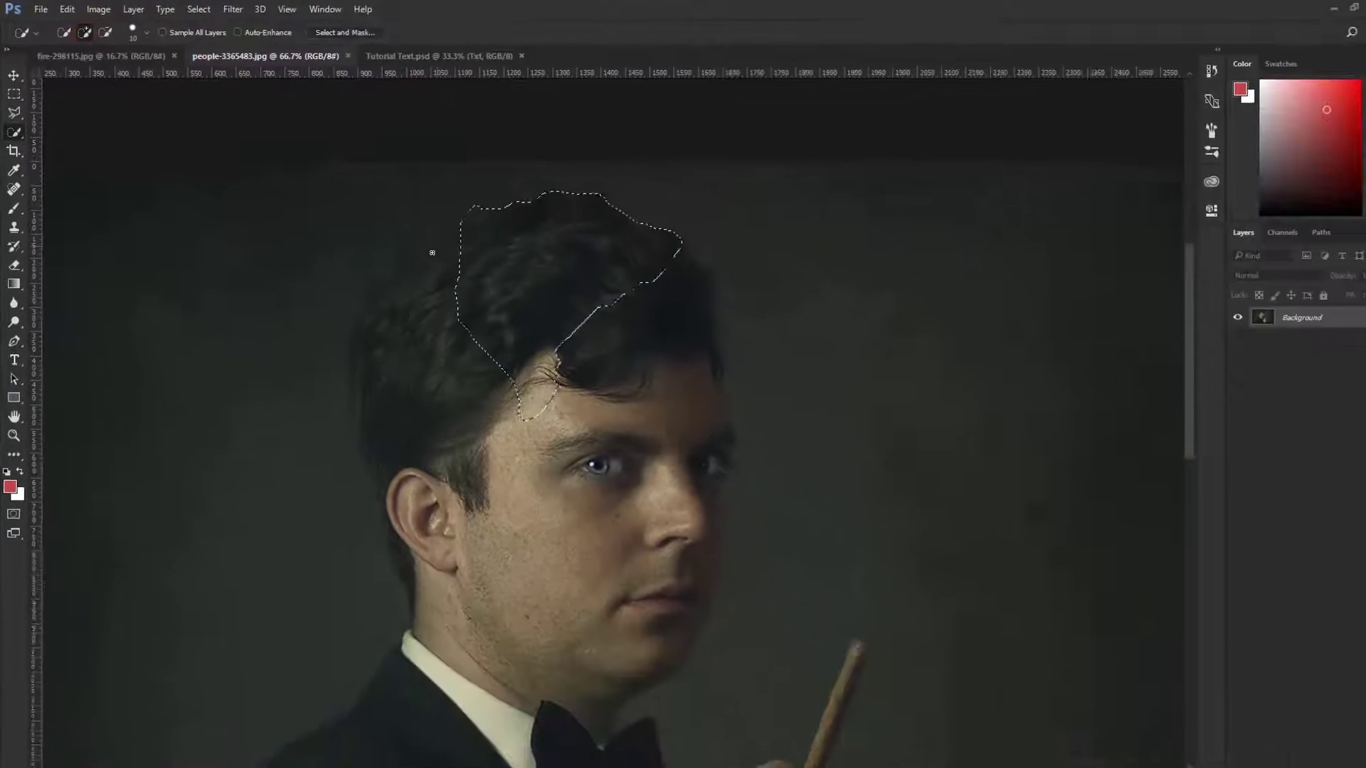
mouse_move(398, 285)
left_mouse_down()
mouse_move(420, 240)
mouse_move(346, 382)
mouse_move(370, 462)
left_mouse_up()
left_click_drag(491, 441, 541, 398)
mouse_move(683, 355)
left_mouse_down()
mouse_move(709, 461)
mouse_move(649, 457)
mouse_move(588, 556)
mouse_move(596, 626)
left_mouse_up()
scroll(708, 461, "down", 3)
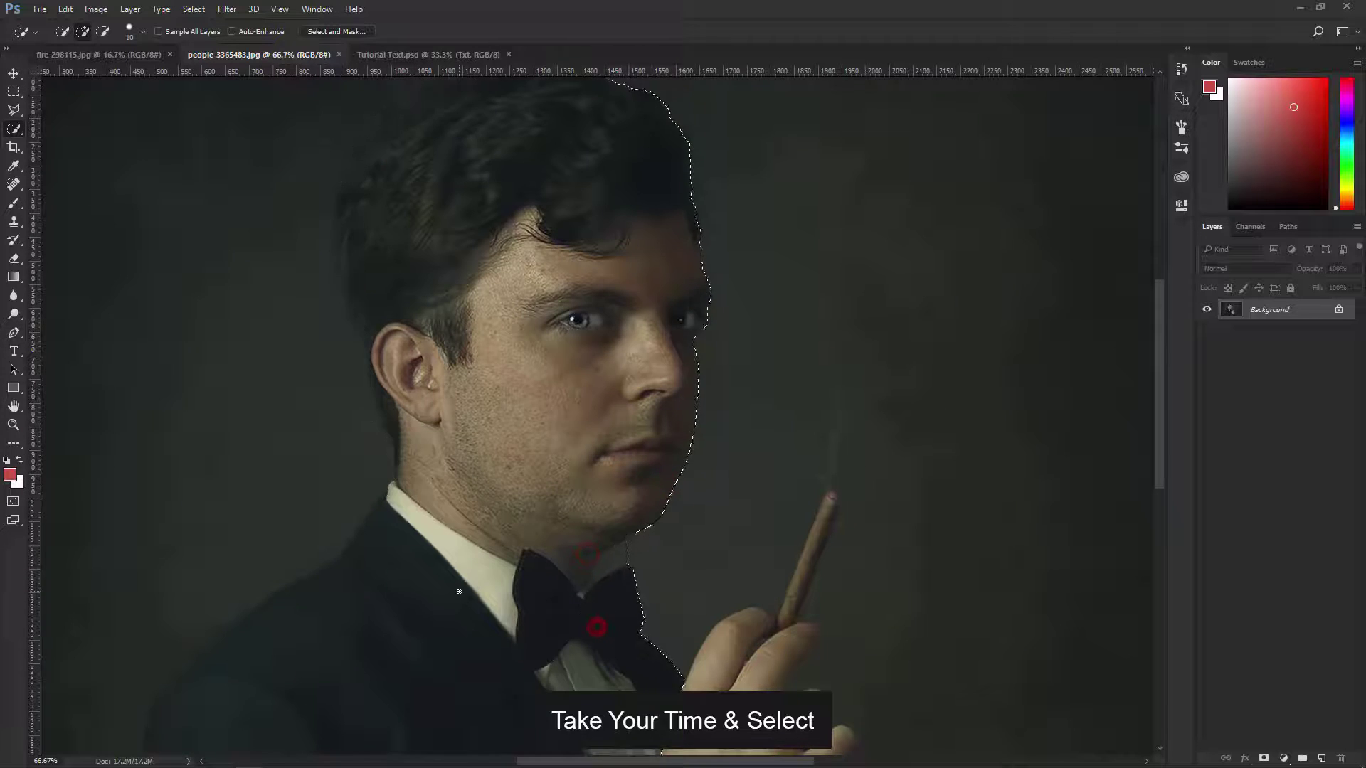
key("ctrl+minus")
key("ctrl+minus")
left_click_drag(559, 177, 396, 262)
mouse_move(439, 309)
left_mouse_down()
mouse_move(461, 383)
mouse_move(451, 466)
left_mouse_up()
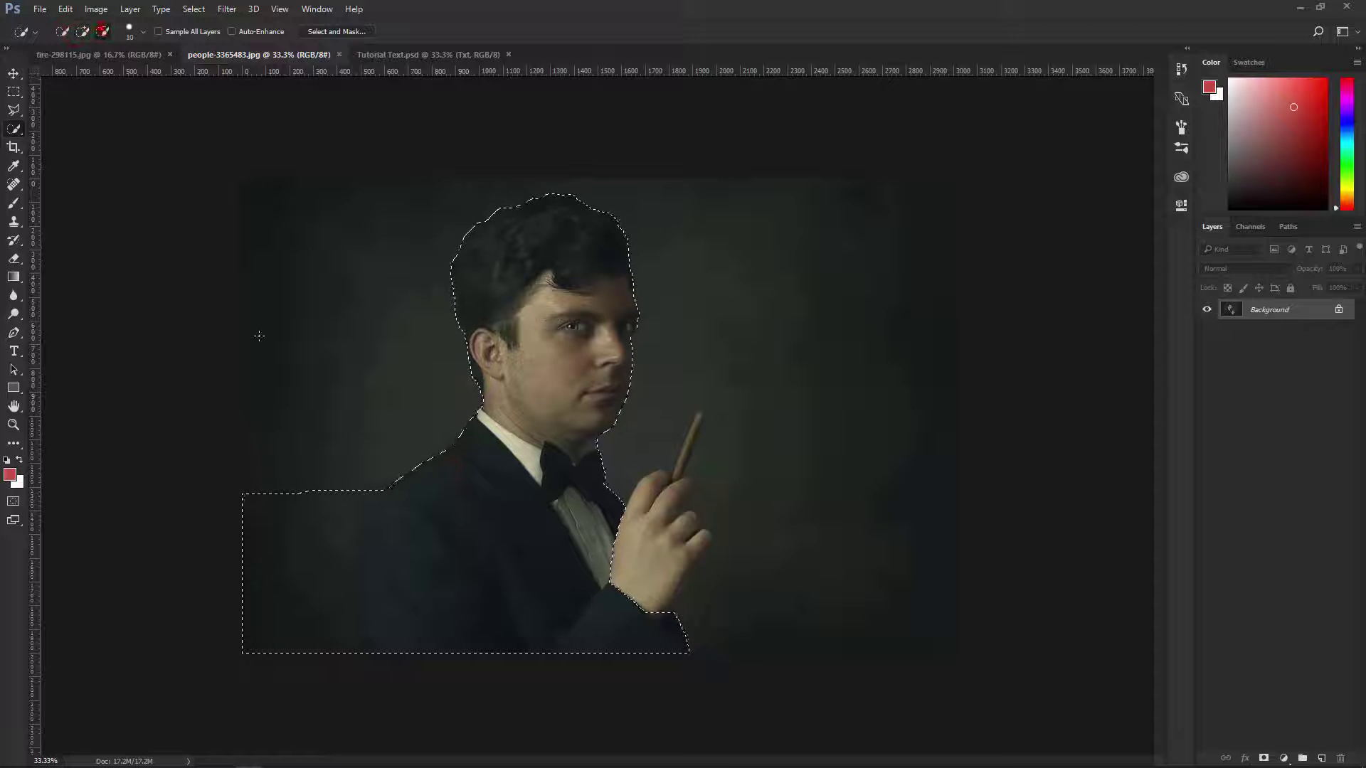
- Trim the bottom-left background and extend the selection along the man's outline by the bow tie
left_click_drag(259, 336, 351, 646)
key("ctrl+plus")
key("ctrl+plus")
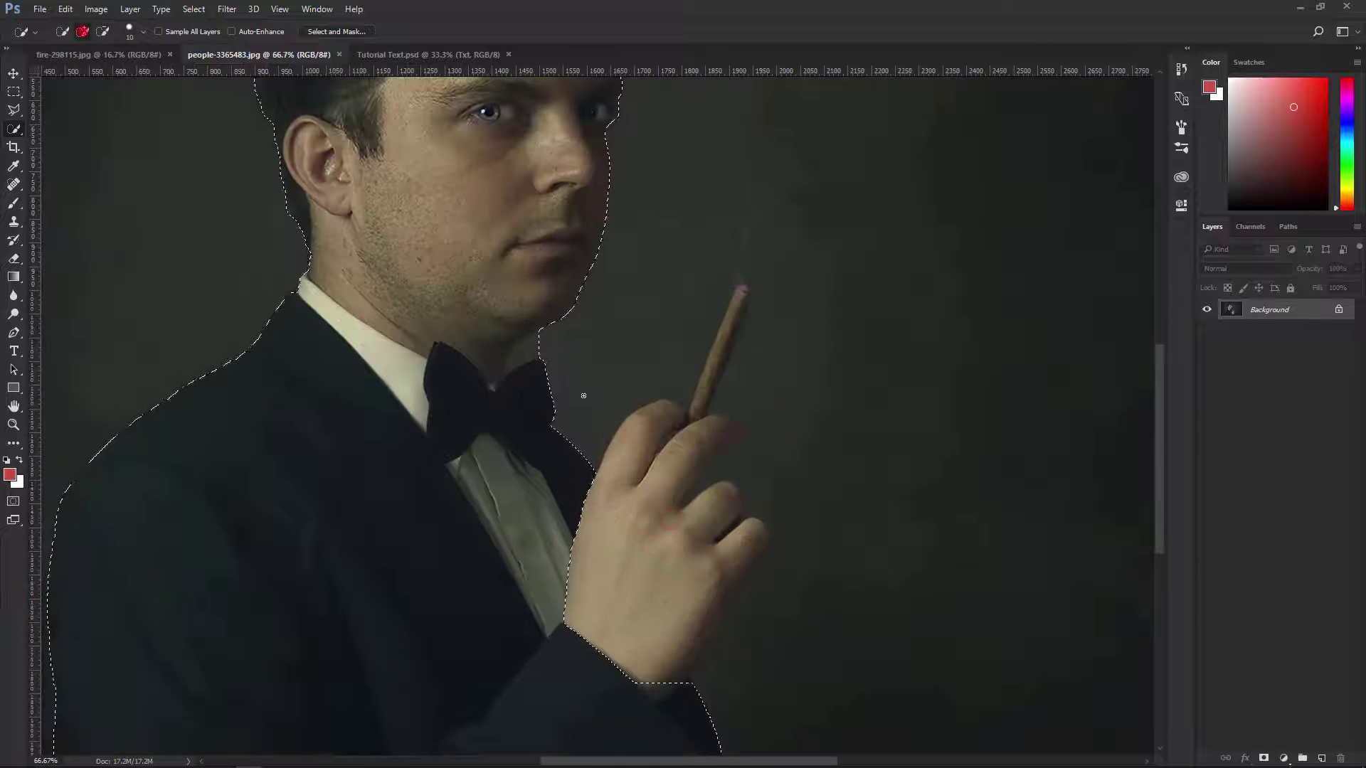
key("ctrl+minus")
mouse_move(704, 250)
left_mouse_down()
mouse_move(533, 112)
mouse_move(567, 396)
mouse_move(683, 329)
mouse_move(476, 509)
left_mouse_up()
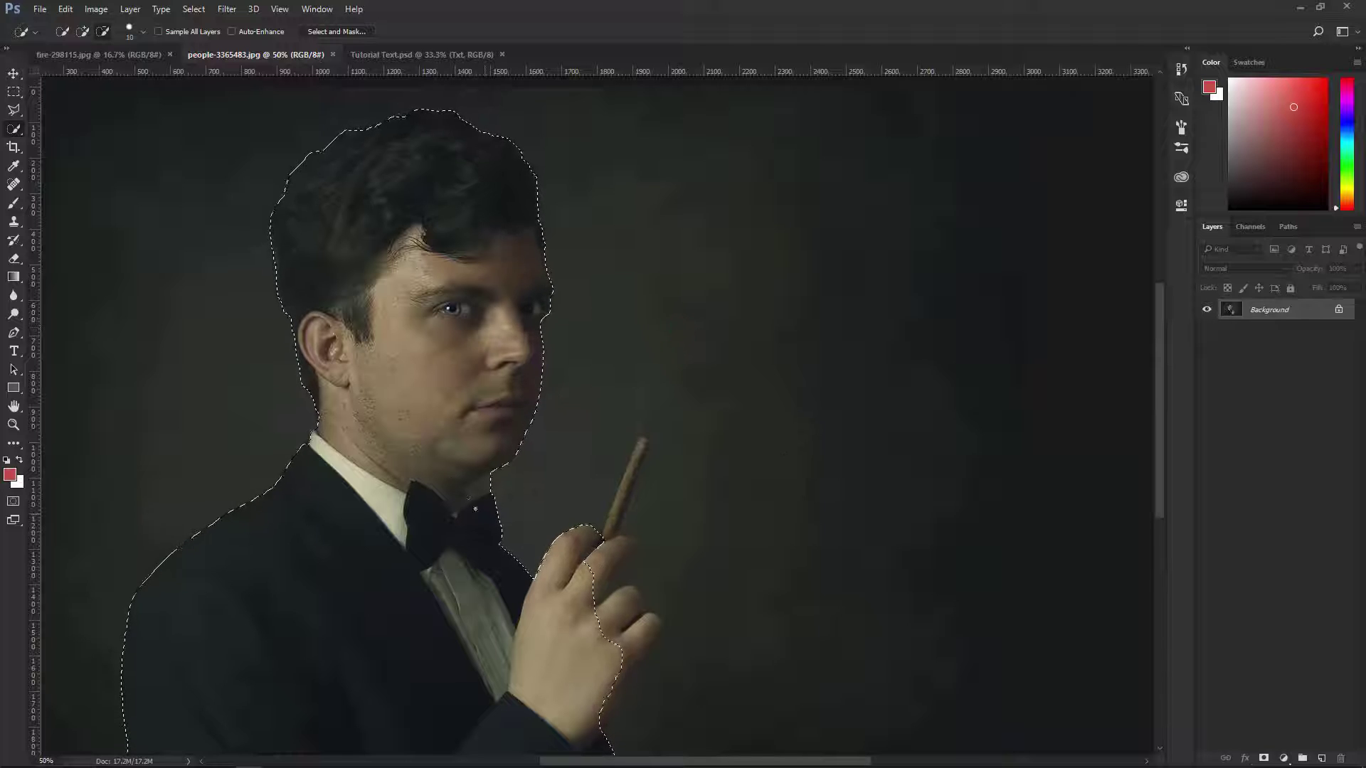
left_click(475, 508)
key("ctrl+plus")
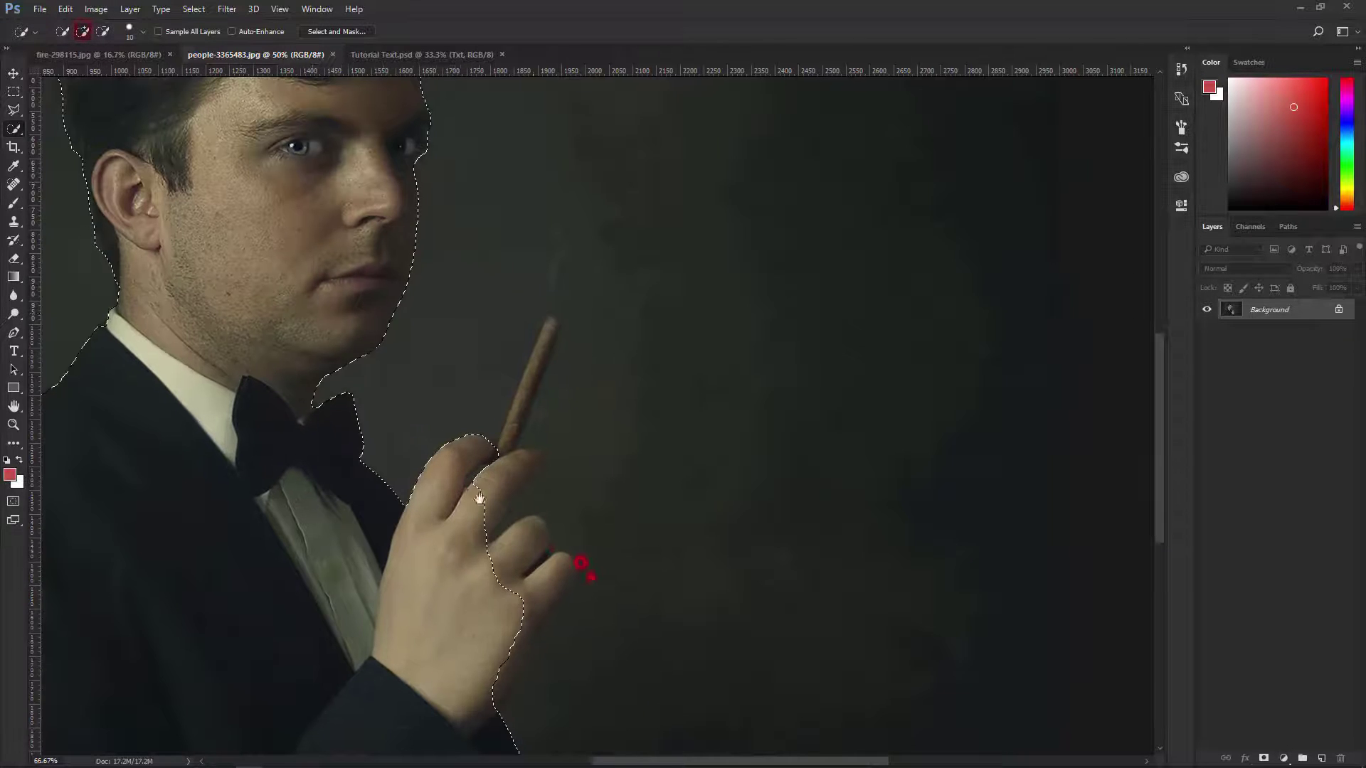
- Add the cigar and its tip to the selection, removing stray edge areas
left_click_drag(552, 321, 527, 395)
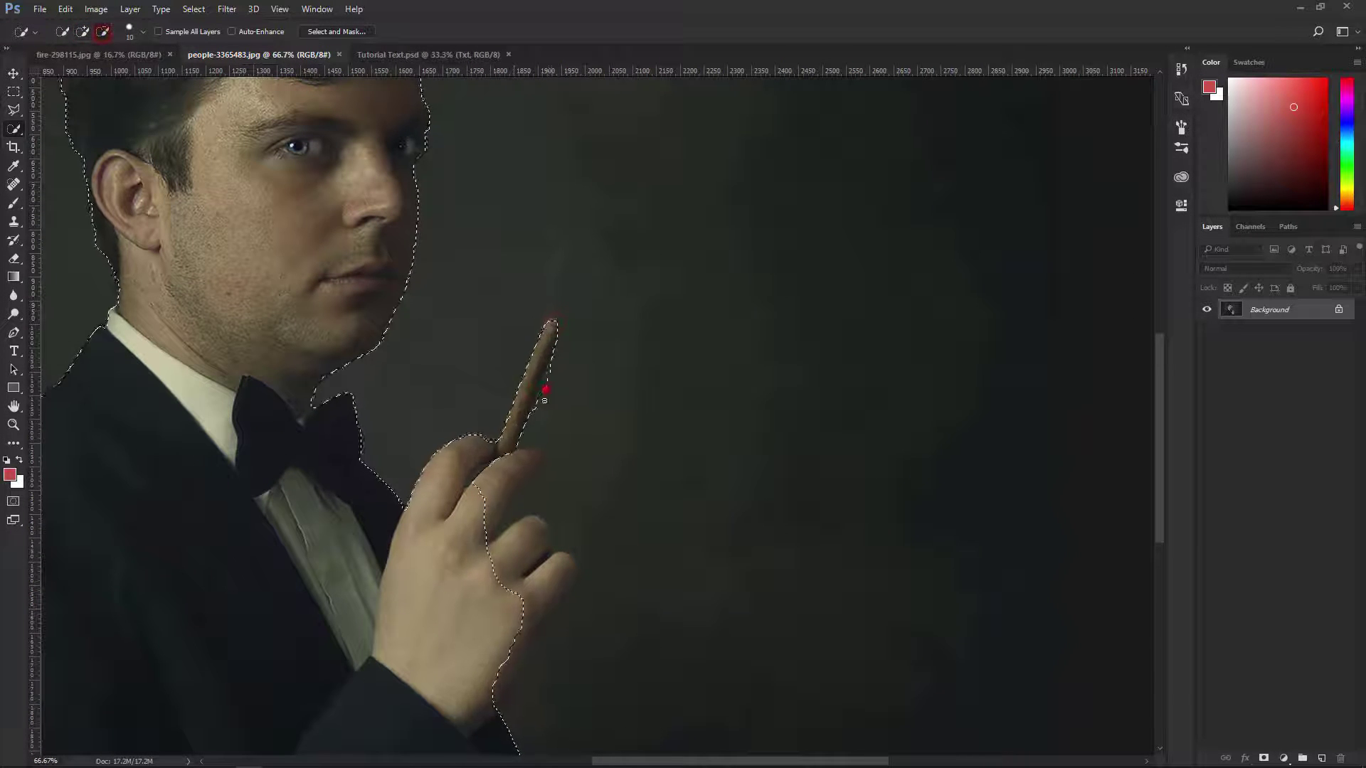
key("ctrl+plus")
key("ctrl+plus")
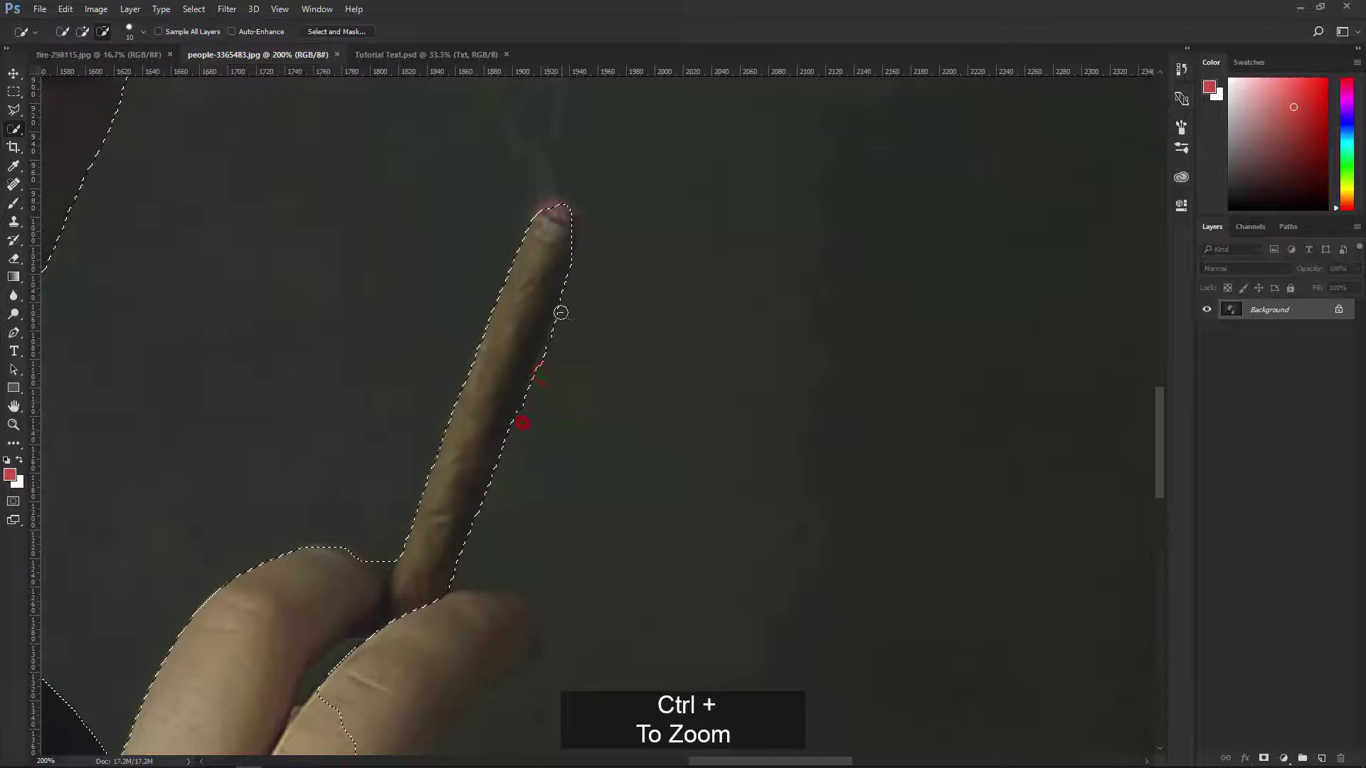
left_click_drag(560, 313, 544, 363)
left_click(82, 32)
left_click(548, 208)
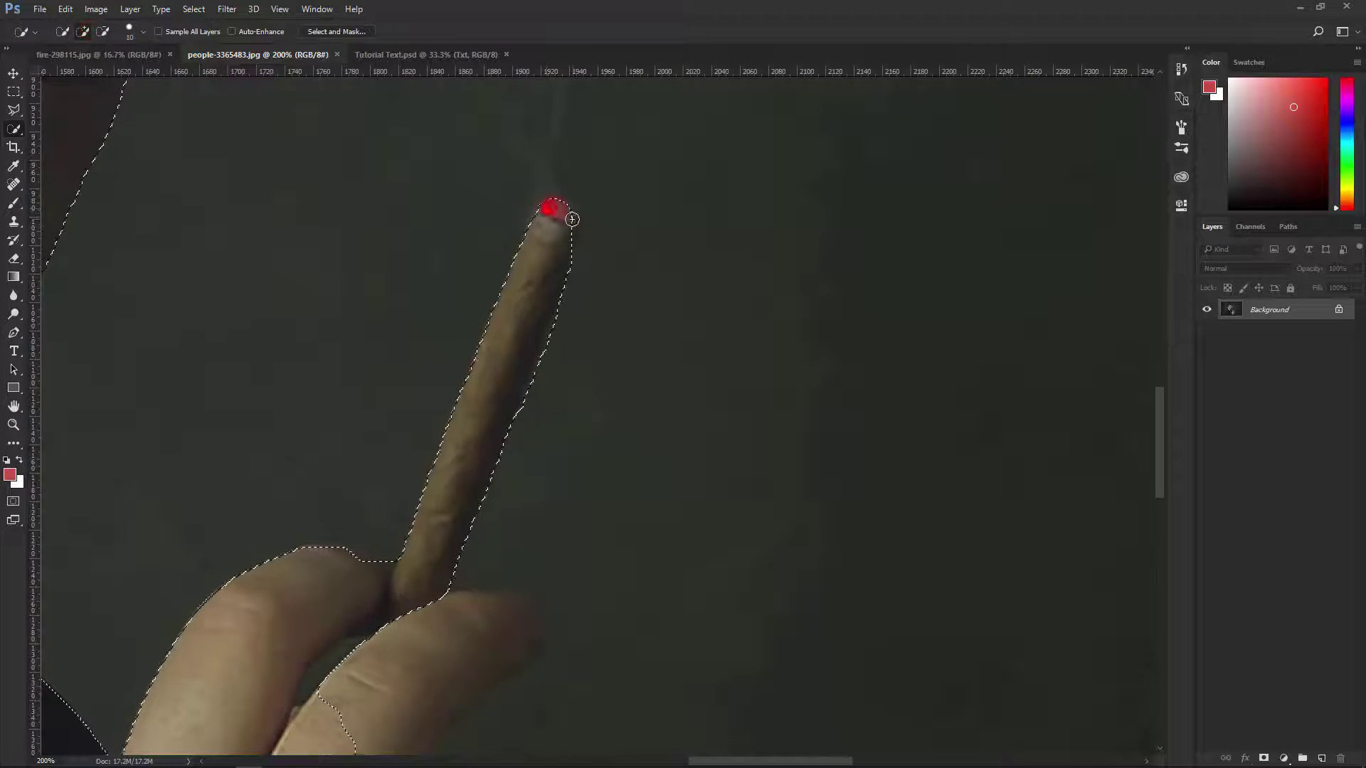
scroll(552, 454, "down", 3)
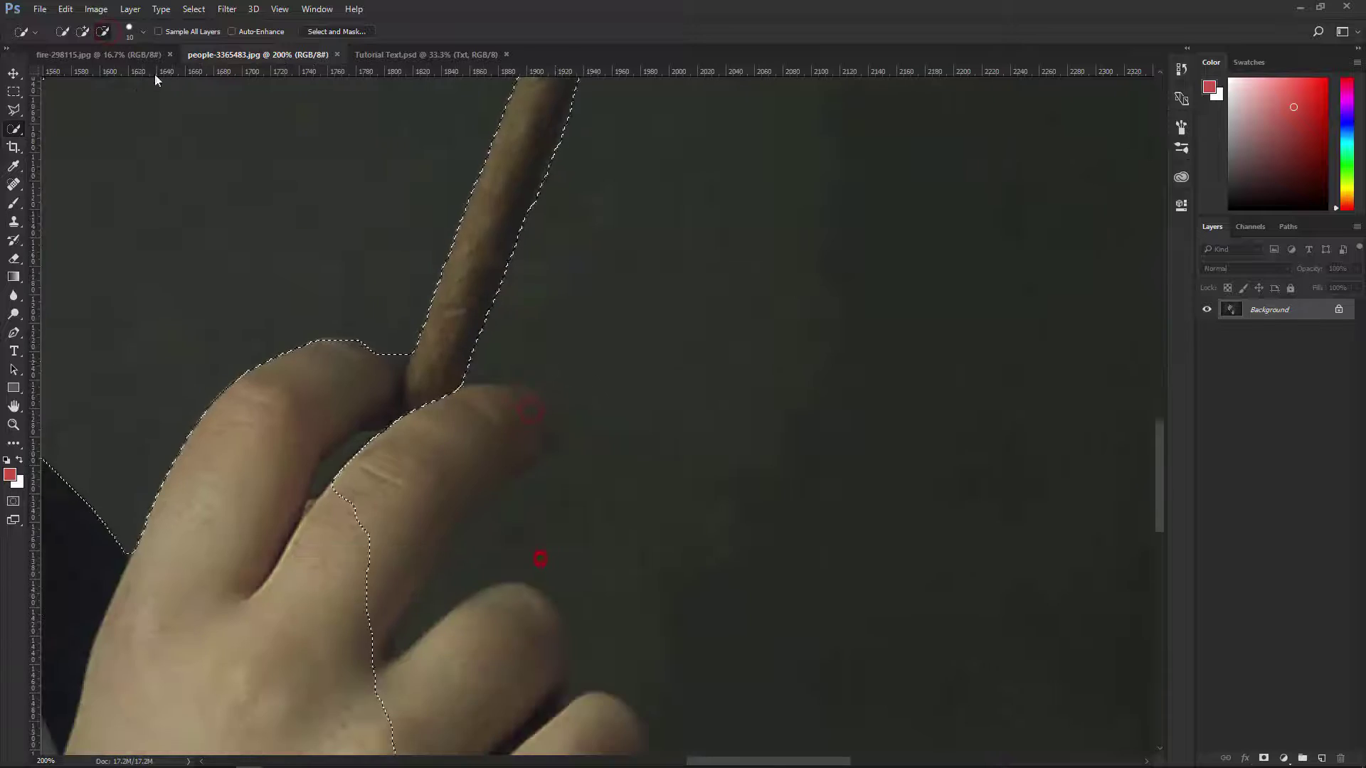
key("ctrl+minus")
key("ctrl+minus")
- Add the curled fingers to the selection and convert it into a layer mask
left_click(82, 32)
left_click(579, 420)
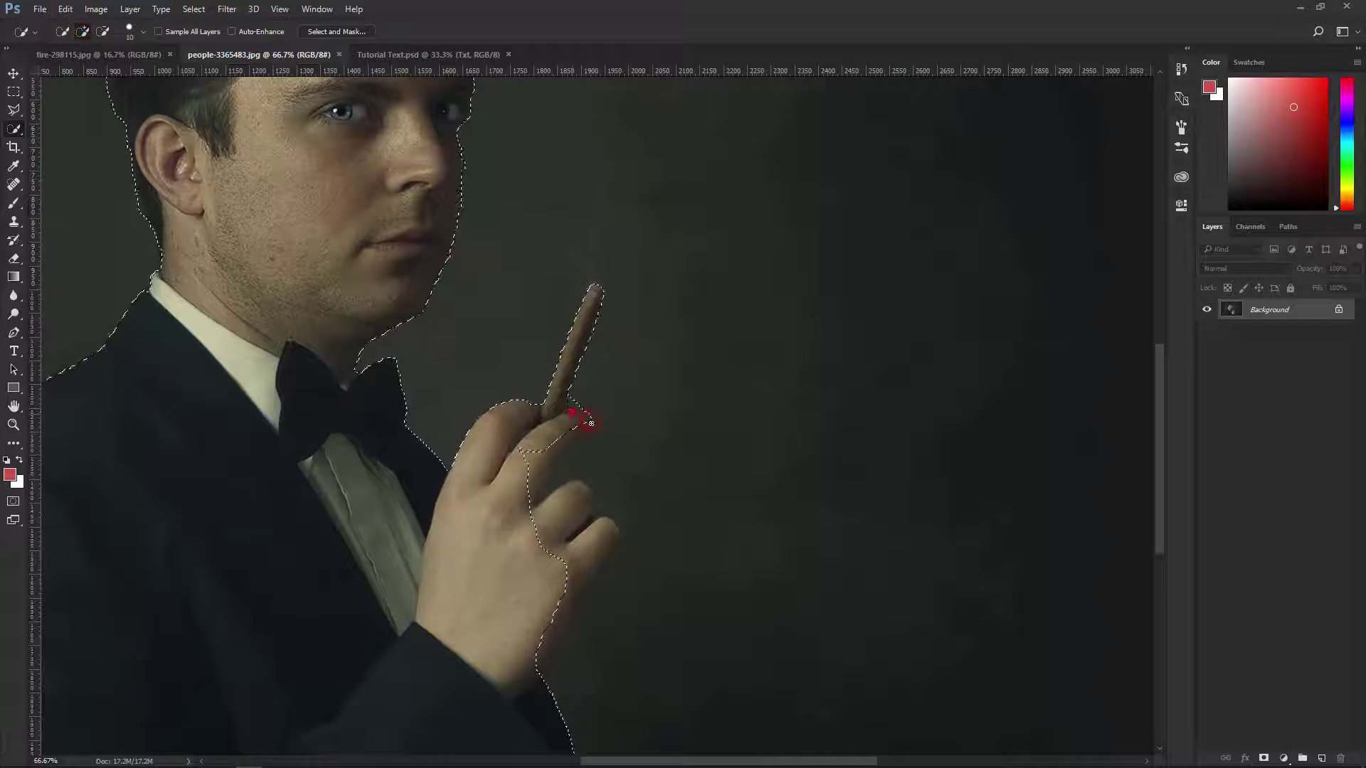
left_click(577, 490)
scroll(602, 484, "down", 3)
left_click(611, 425)
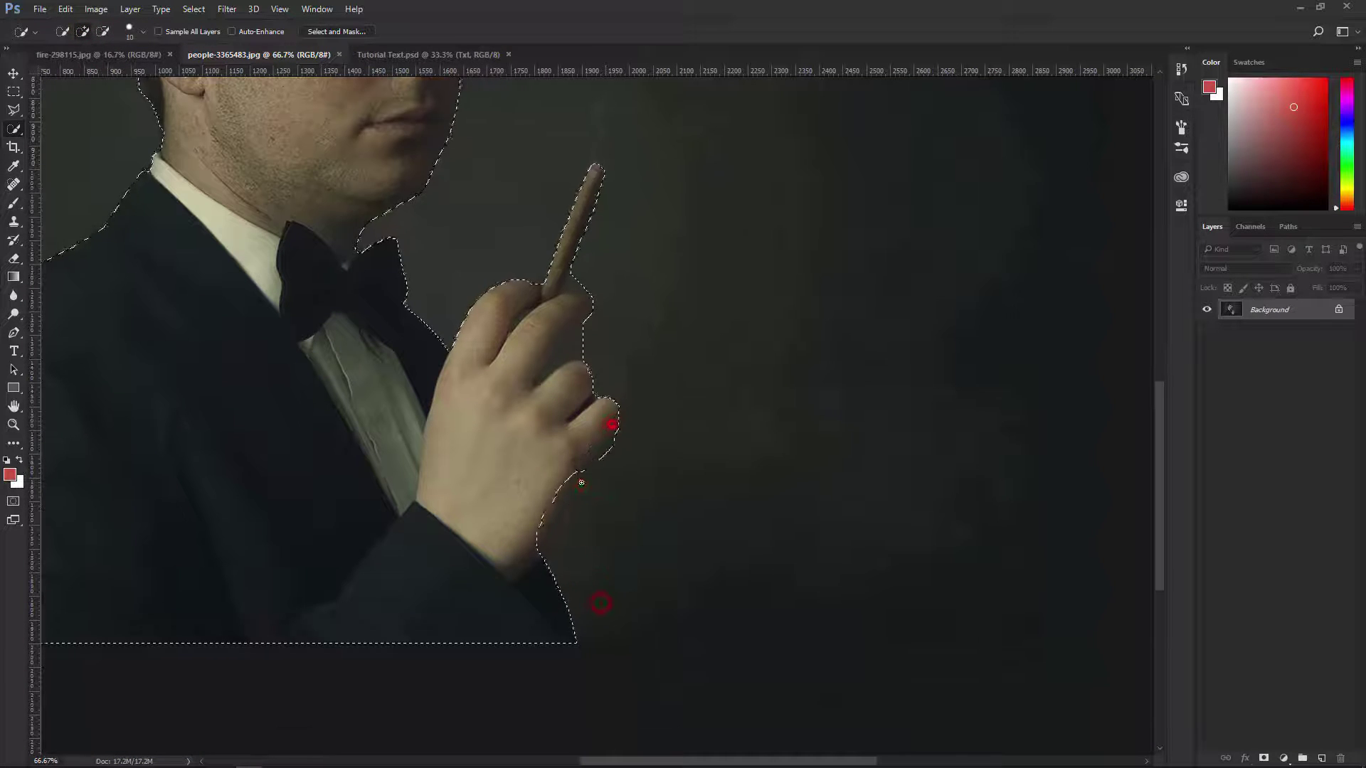
key("ctrl+0")
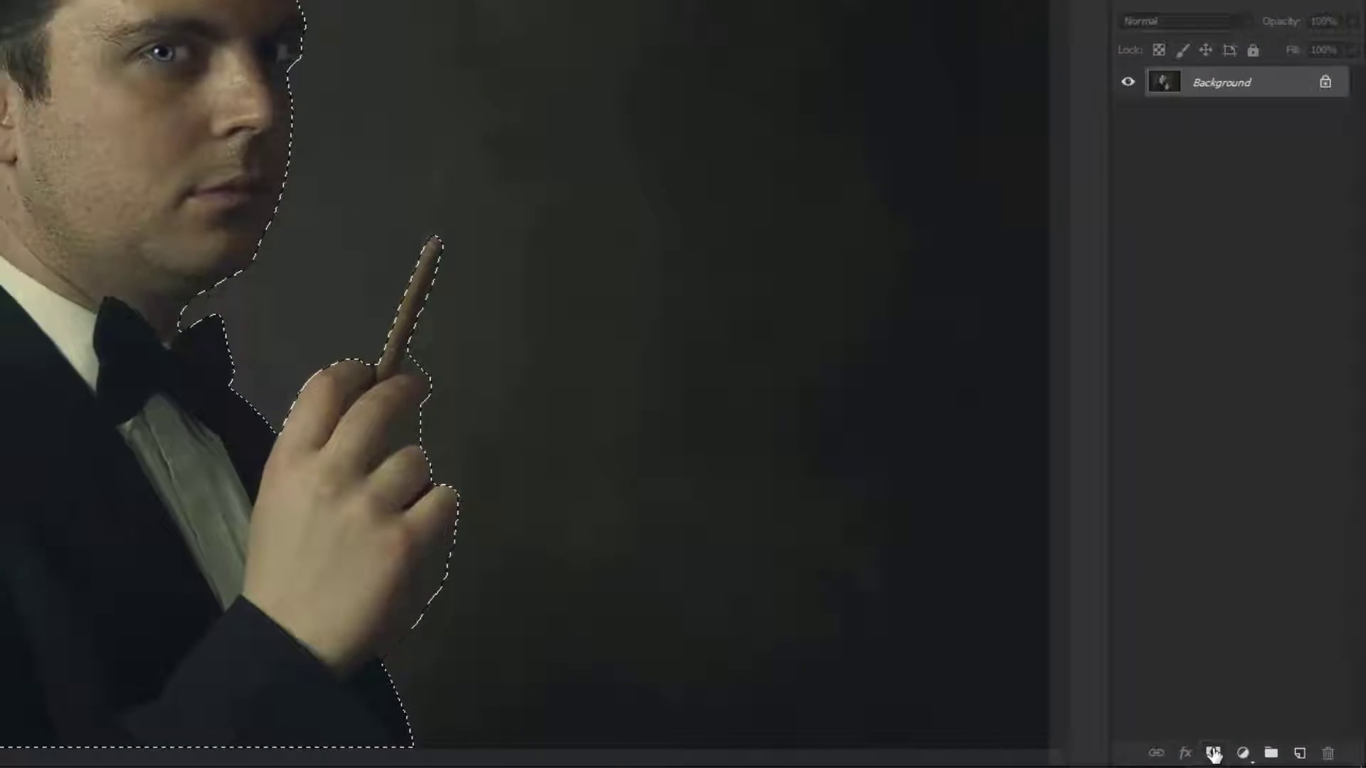
left_click(1264, 758)
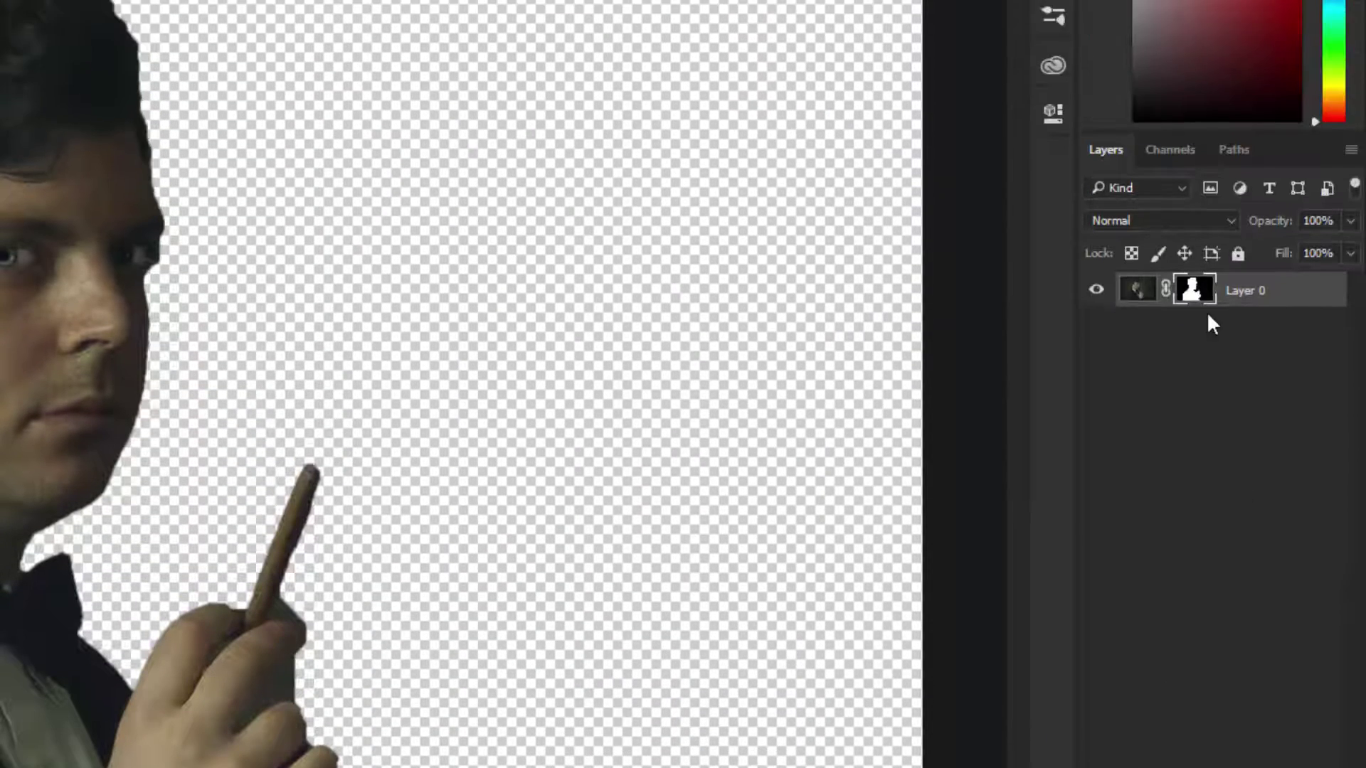
right_click(1200, 296)
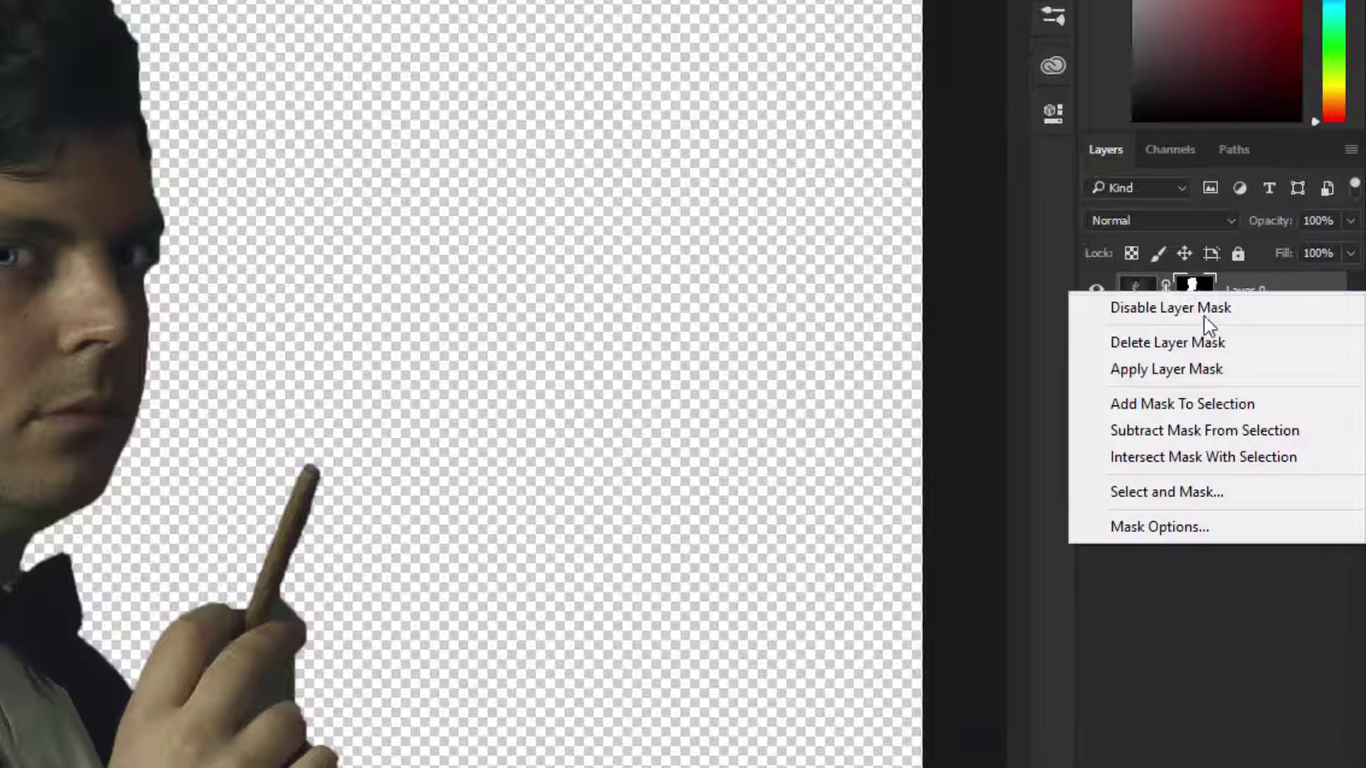
- In Select and Mask, brush the edge around ear, neck, hair and eye, and add slight Smooth
left_click(1203, 493)
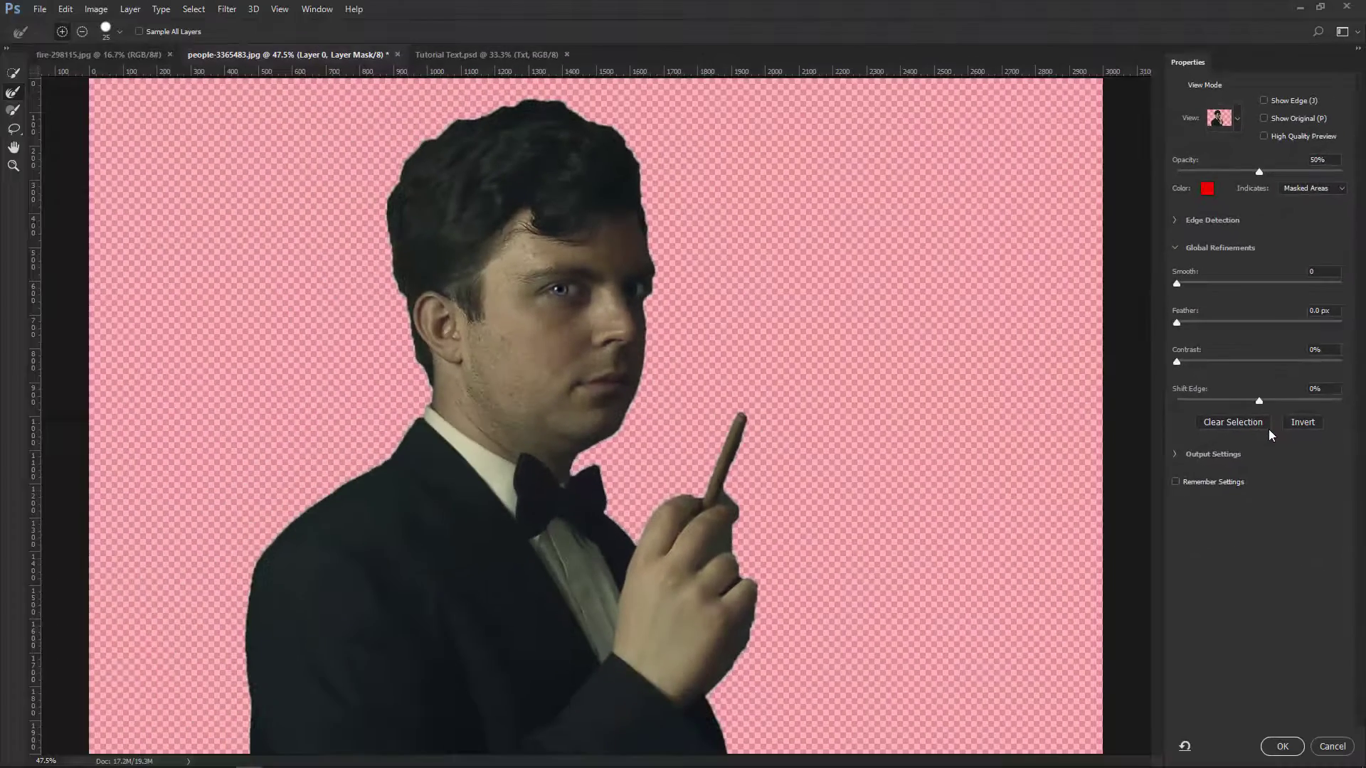
key("ctrl+plus")
key("ctrl+plus")
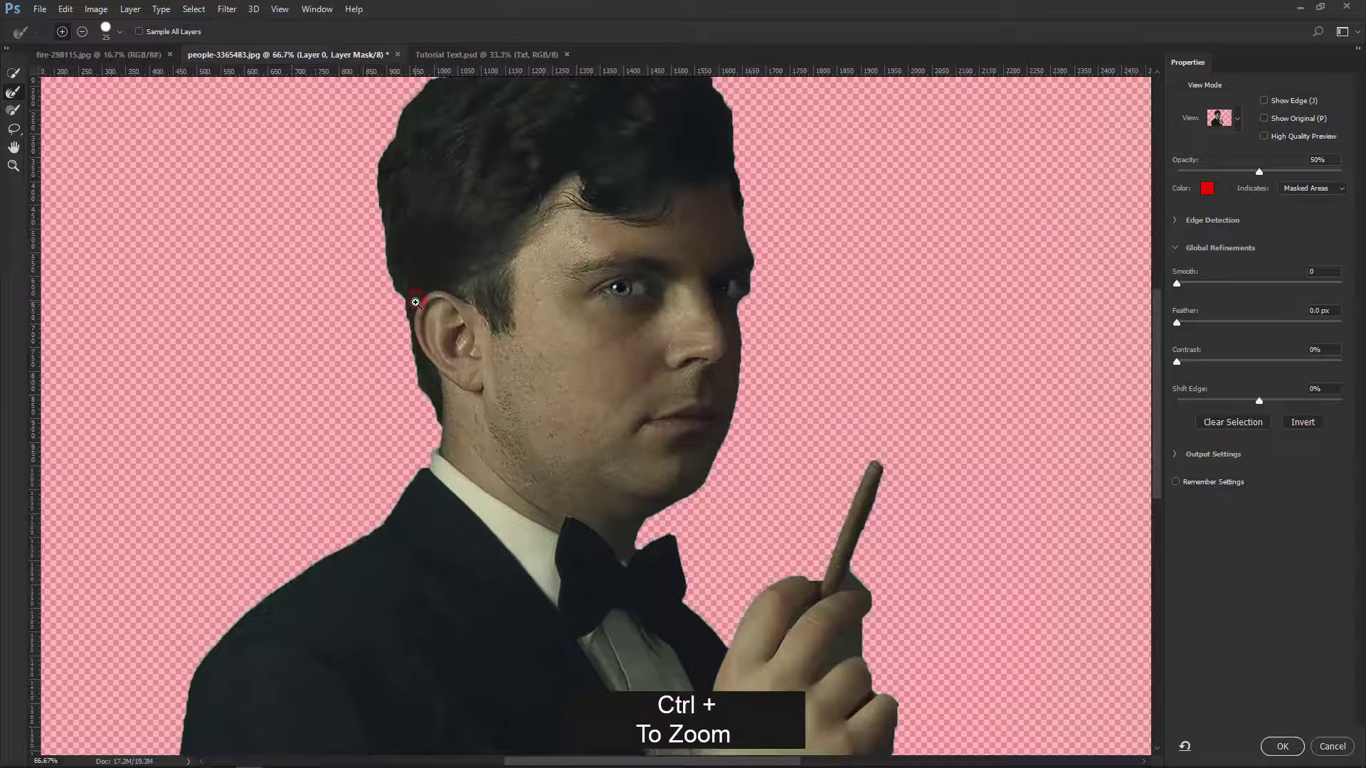
key("ctrl+plus")
left_click_drag(610, 357, 595, 433)
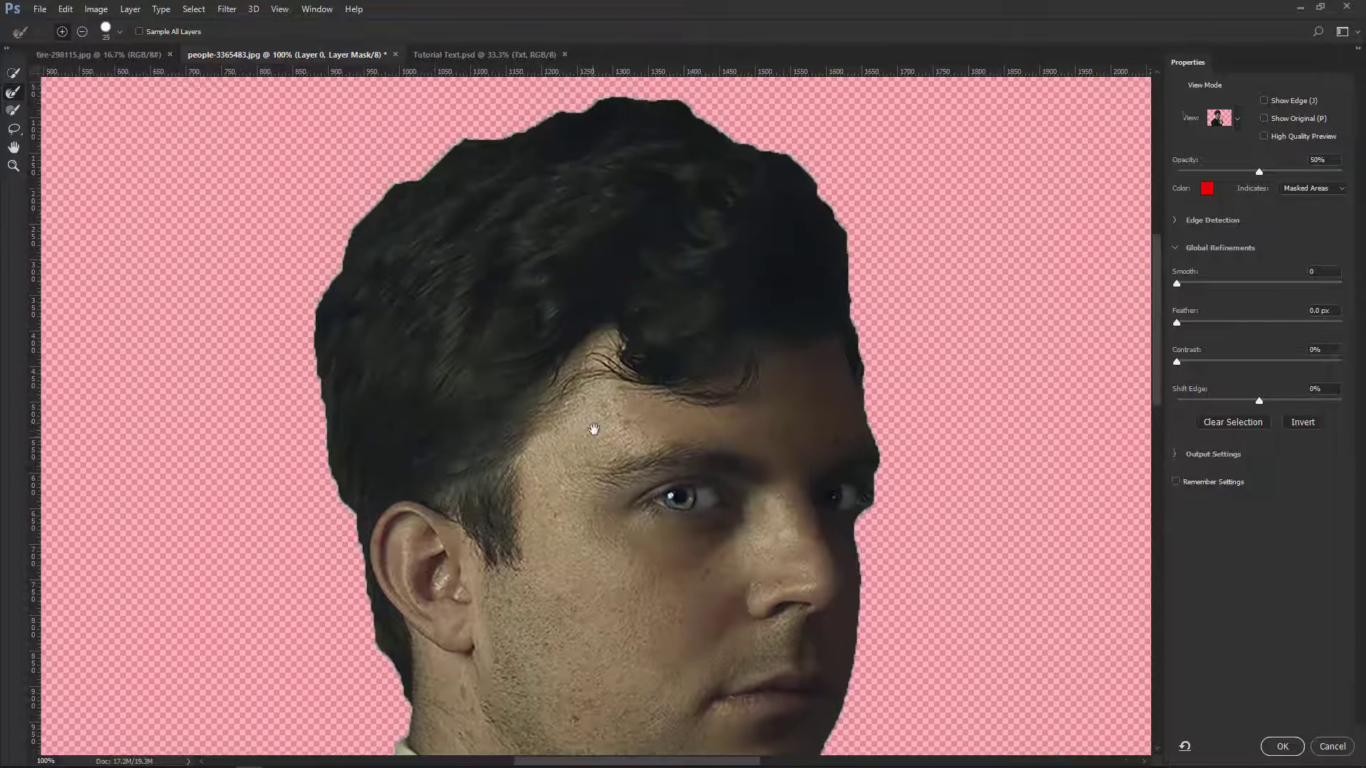
left_click_drag(395, 679, 358, 576)
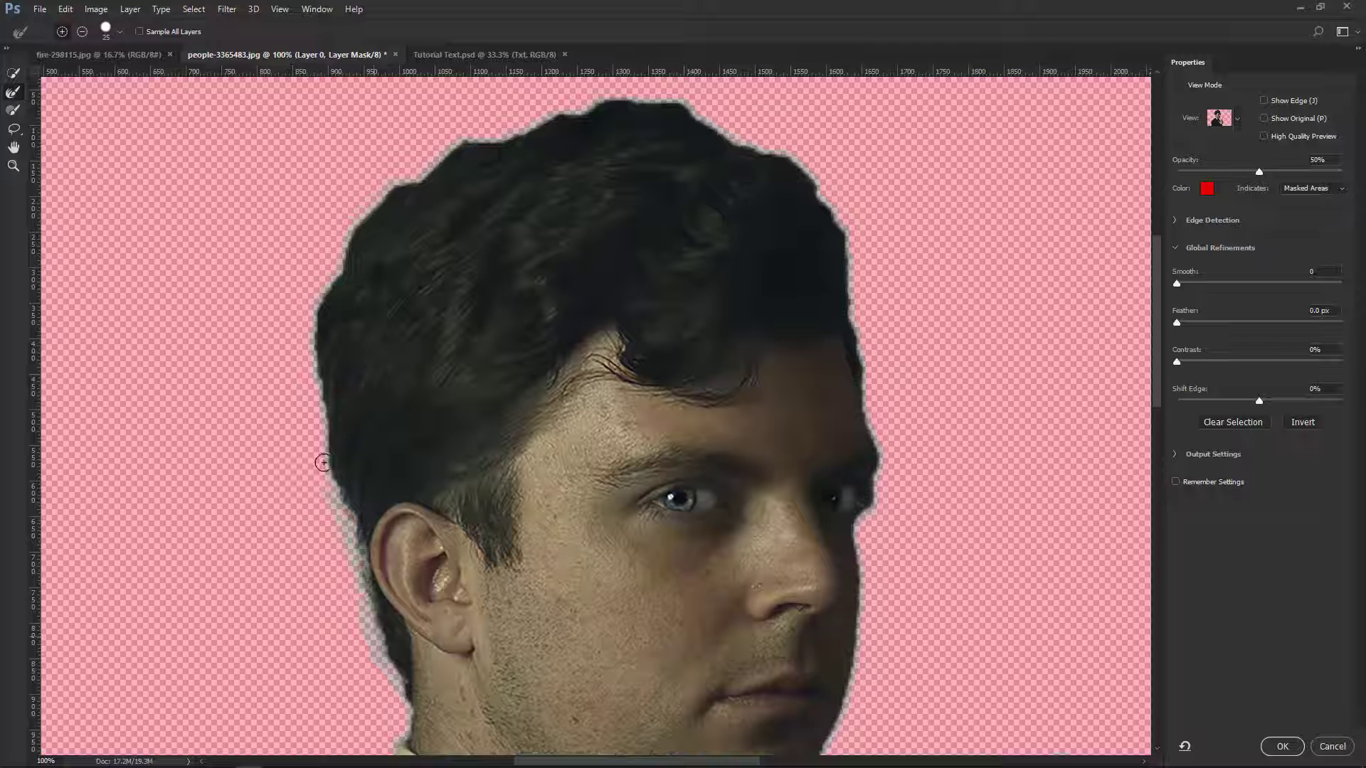
left_click_drag(323, 462, 314, 396)
left_click_drag(311, 321, 341, 232)
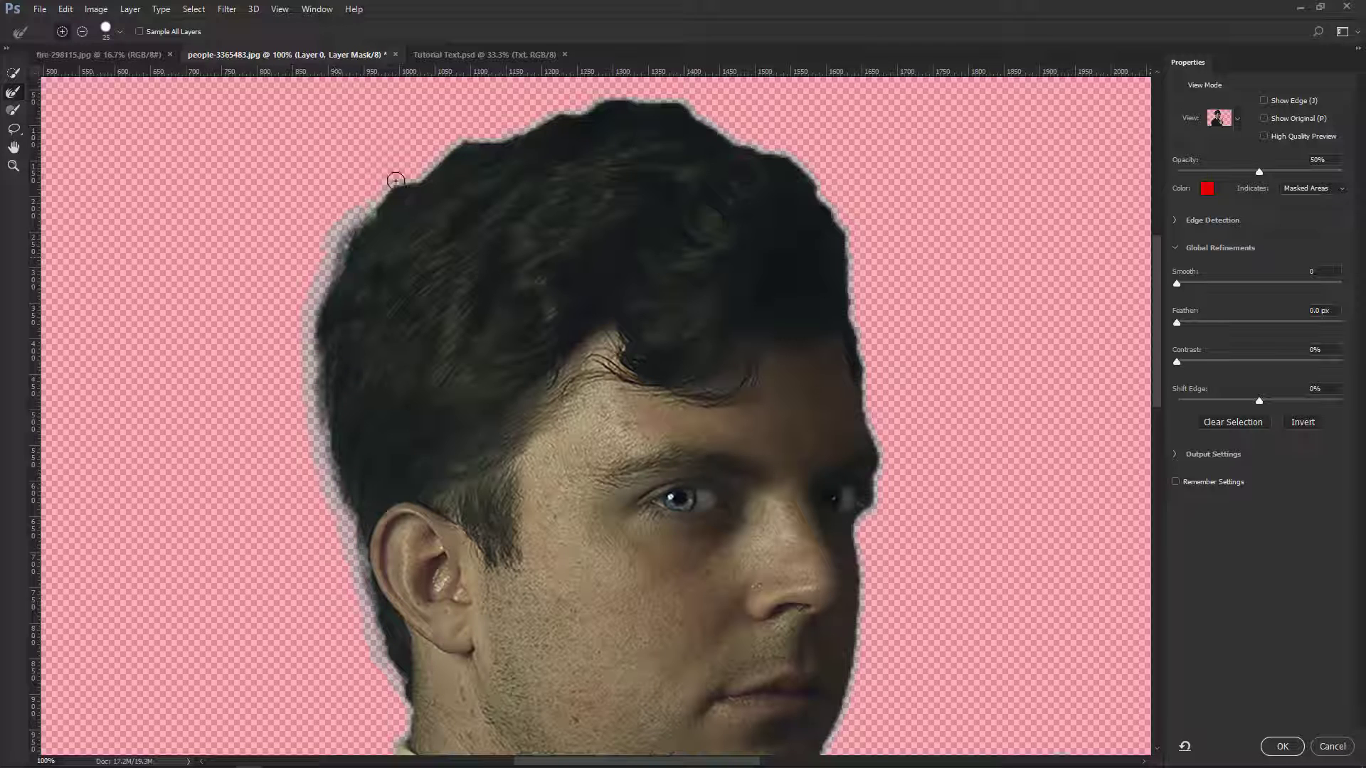
mouse_move(395, 181)
left_mouse_down()
mouse_move(481, 129)
mouse_move(659, 94)
mouse_move(782, 150)
mouse_move(845, 223)
left_mouse_up()
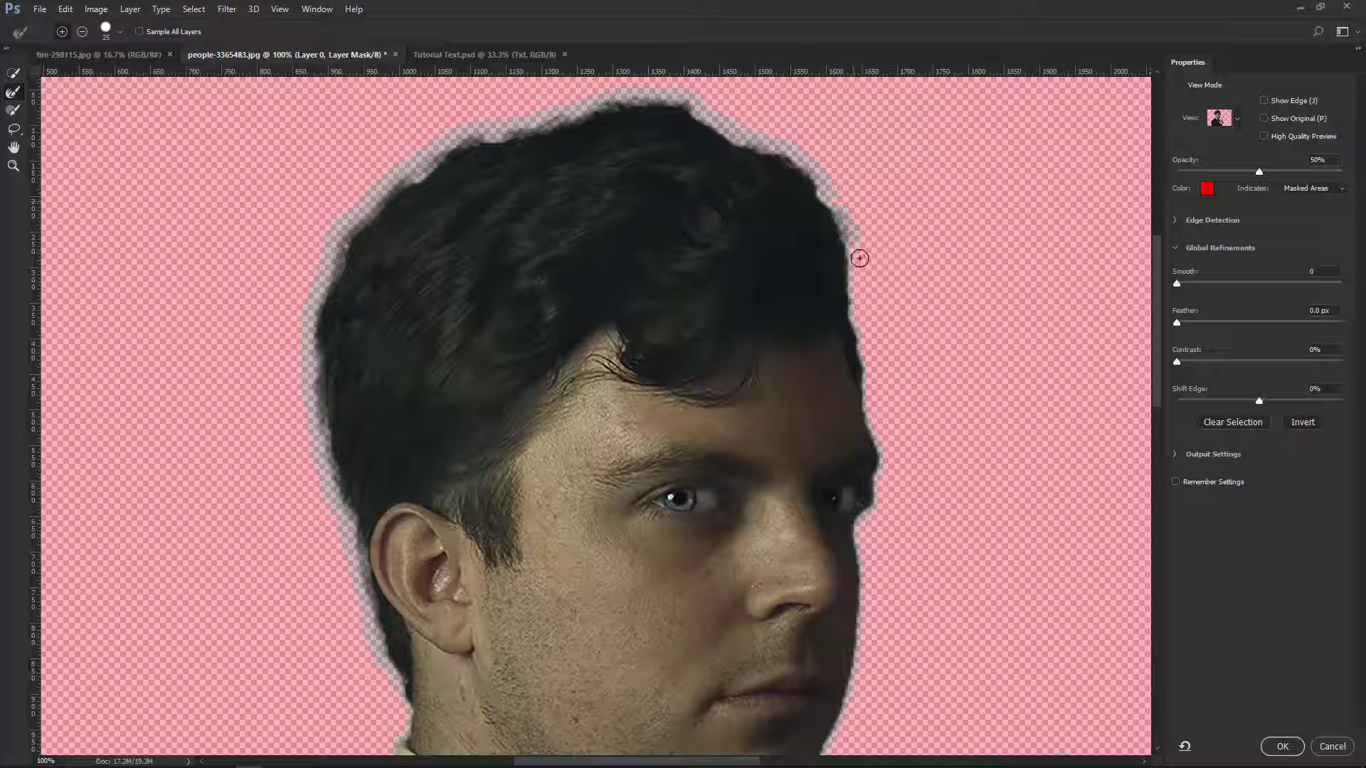
left_click_drag(860, 299, 864, 347)
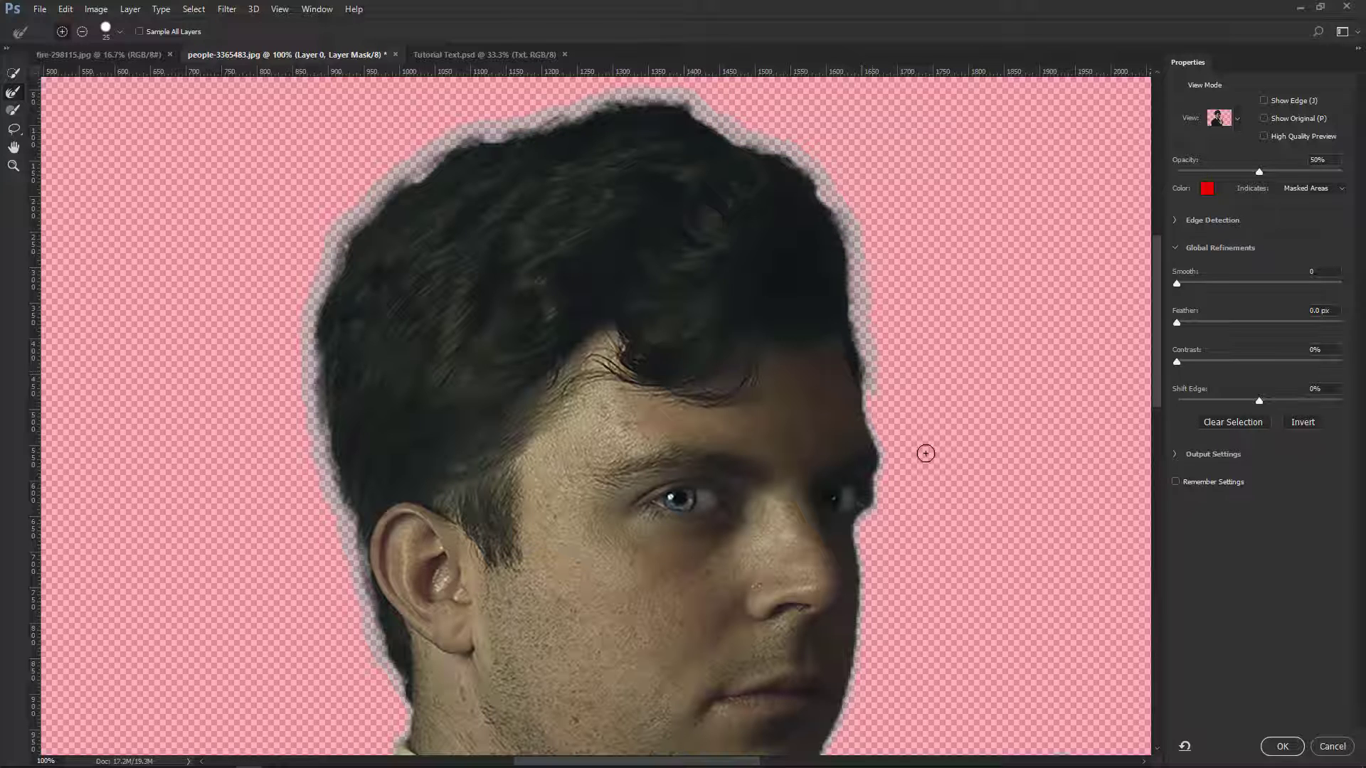
left_click_drag(870, 513, 879, 509)
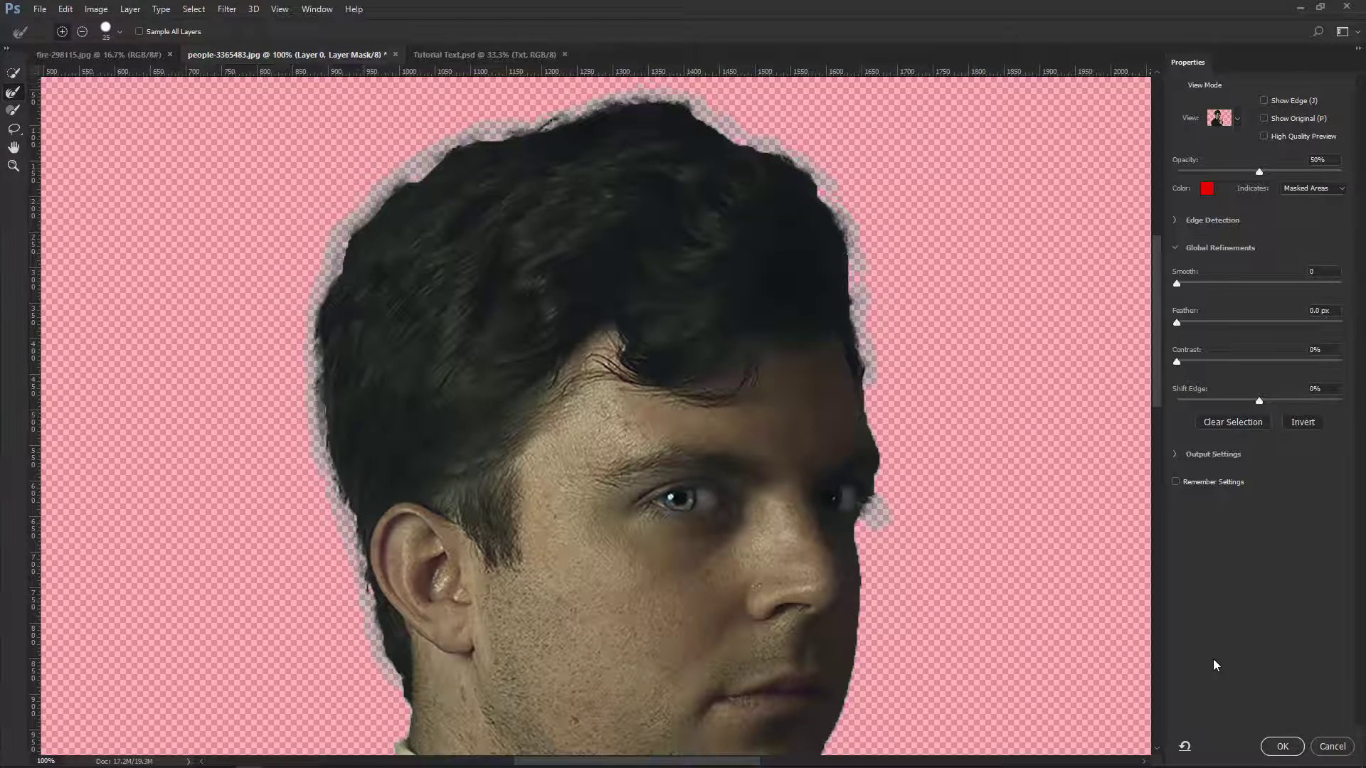
key("ctrl+minus")
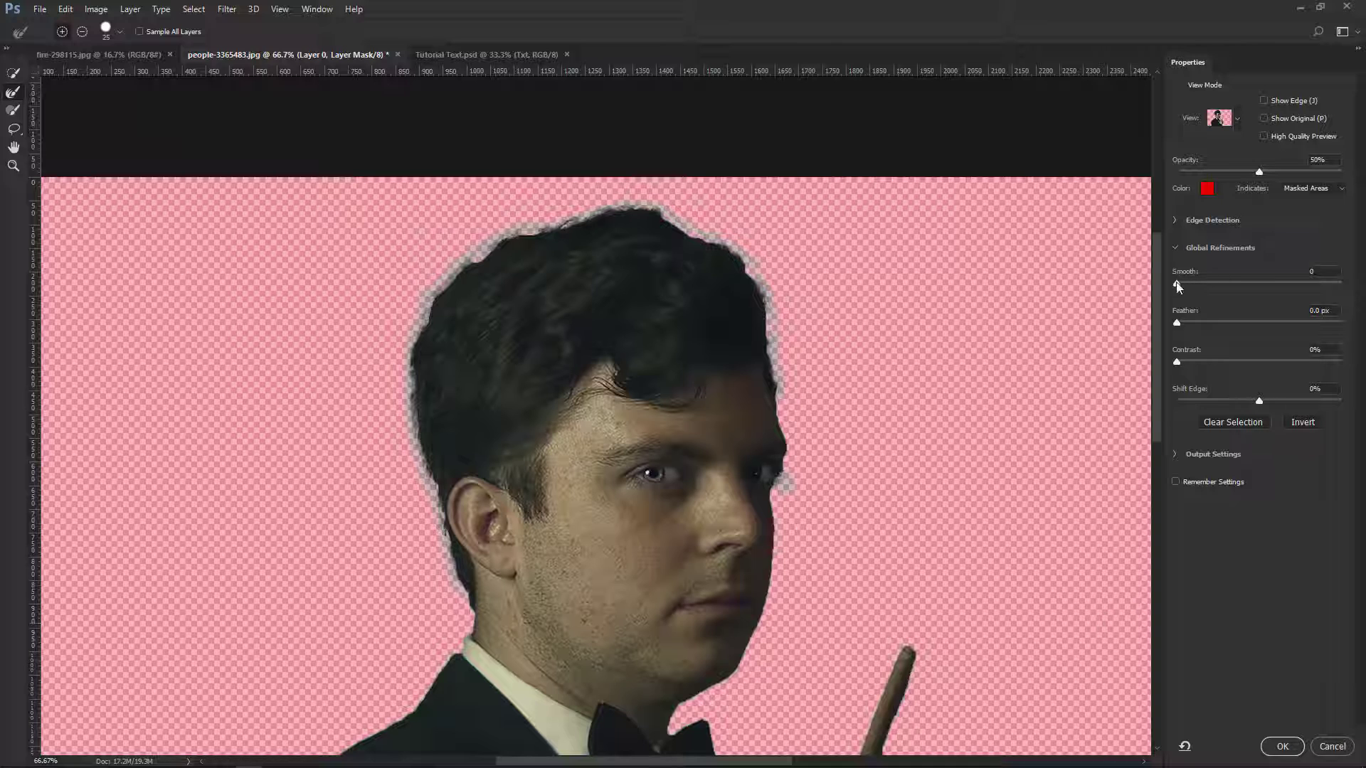
left_click_drag(1189, 282, 1183, 324)
- Set the edge Feather to 1 px and apply the refined mask
type("1")
key("Return")
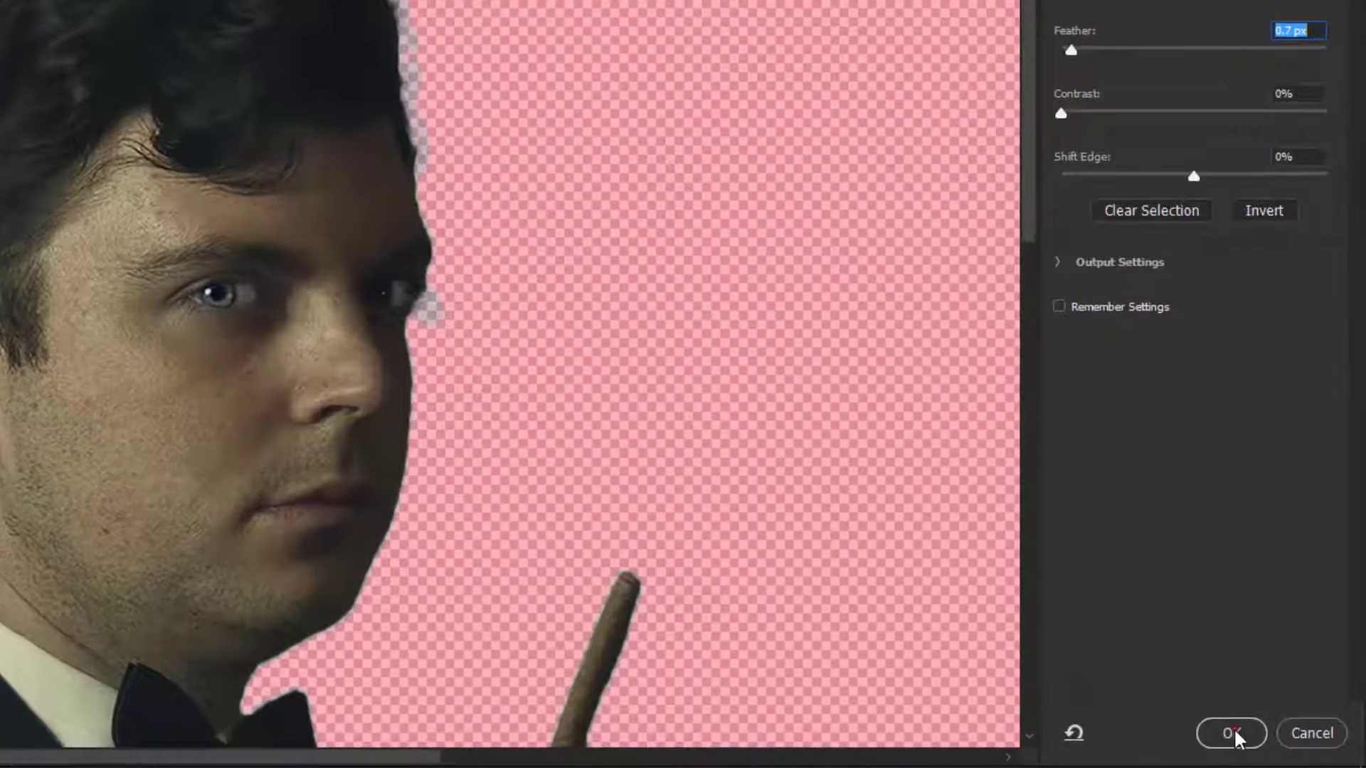
left_click(1282, 746)
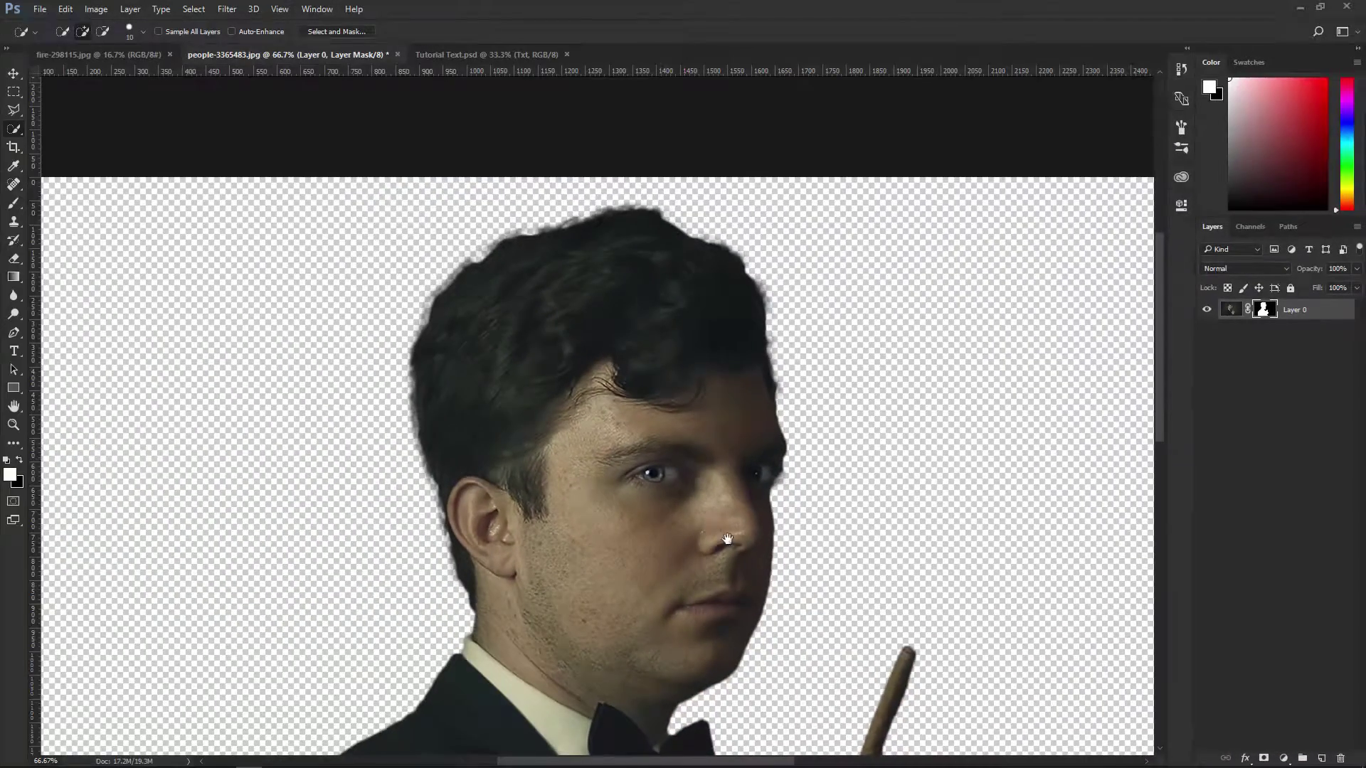
- Lasso and delete the leftover background at the cigar base
mouse_move(727, 538)
left_mouse_down()
mouse_move(580, 220)
mouse_move(644, 422)
left_mouse_up()
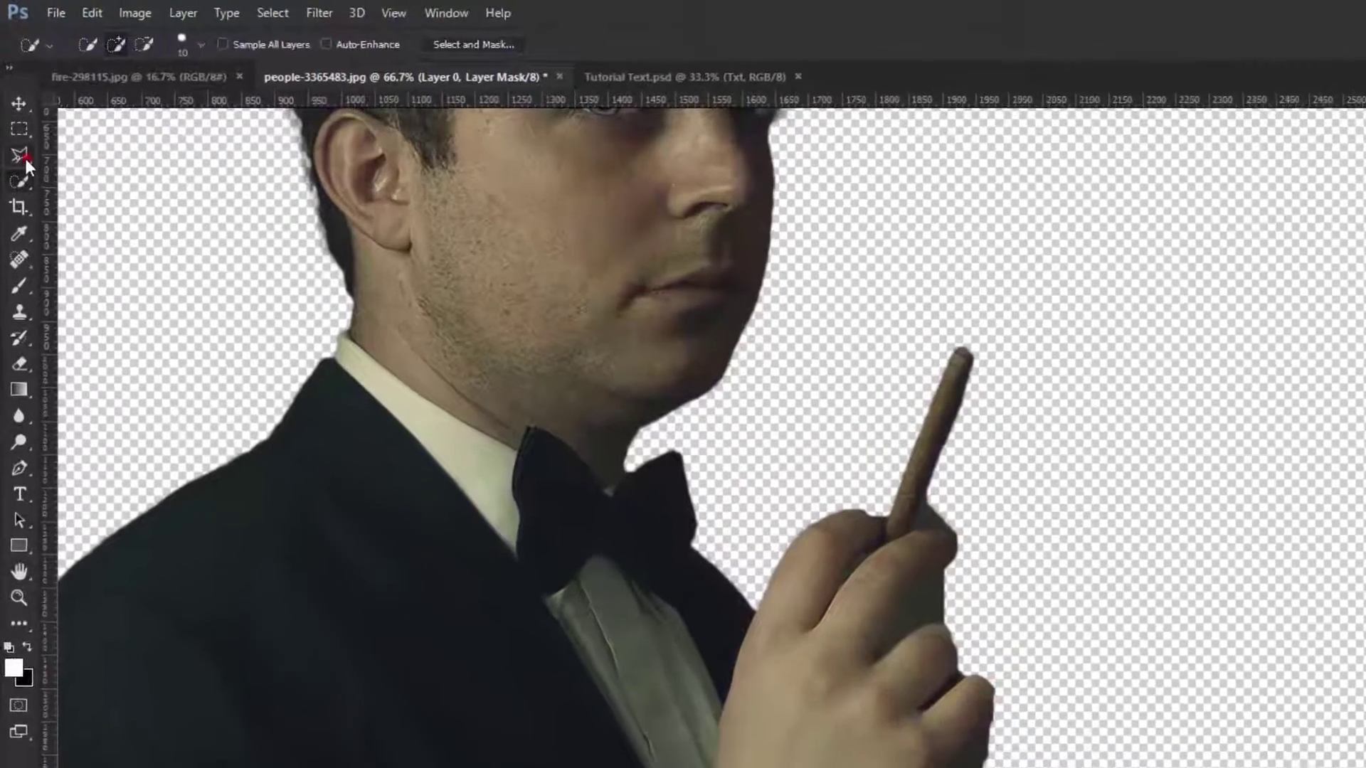
left_click(14, 109)
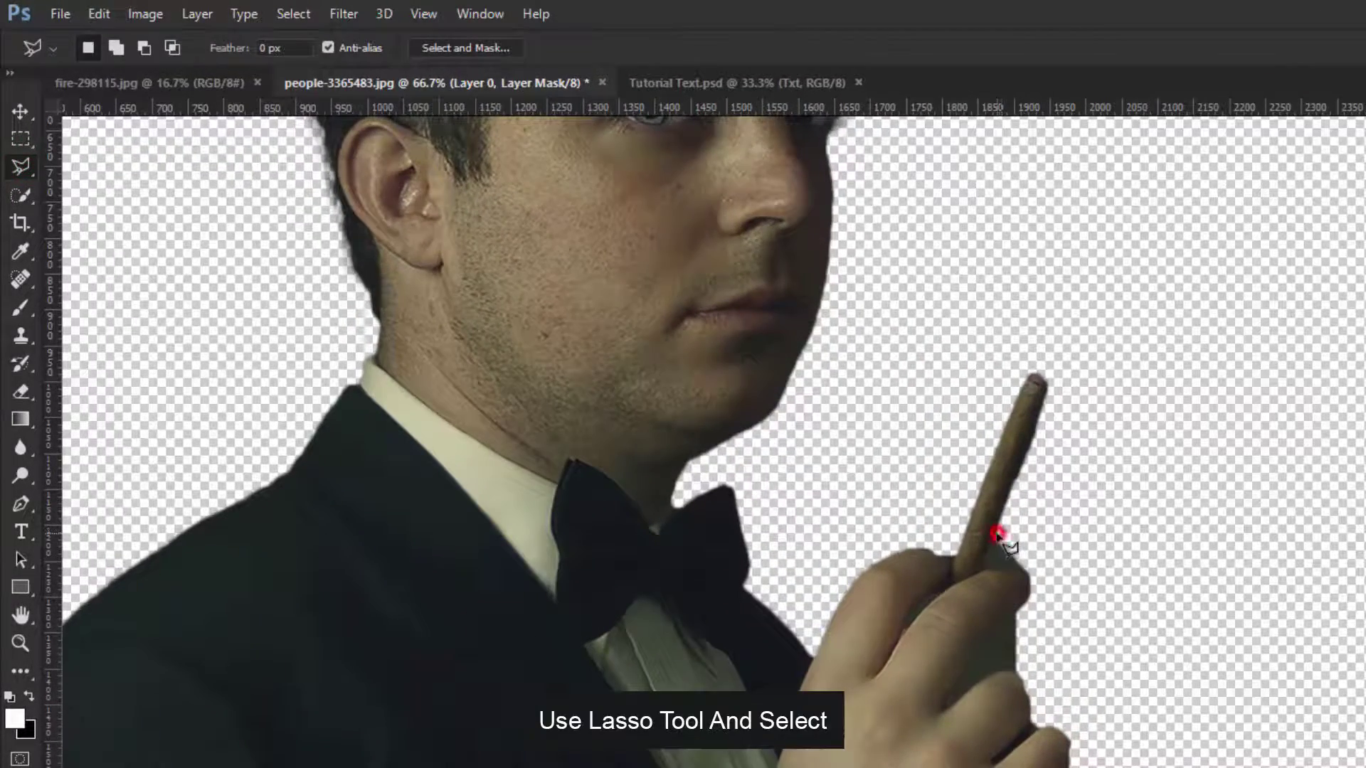
left_click(998, 570)
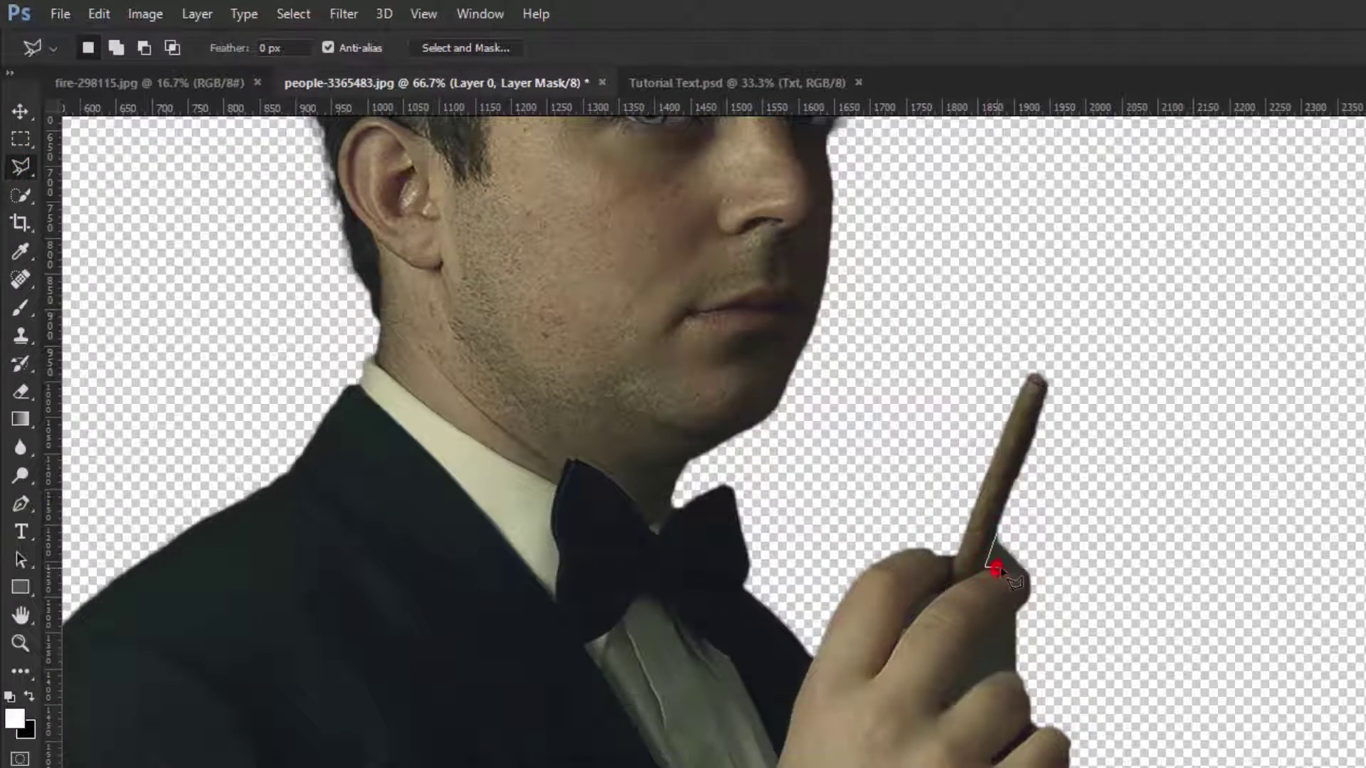
left_click(1026, 538)
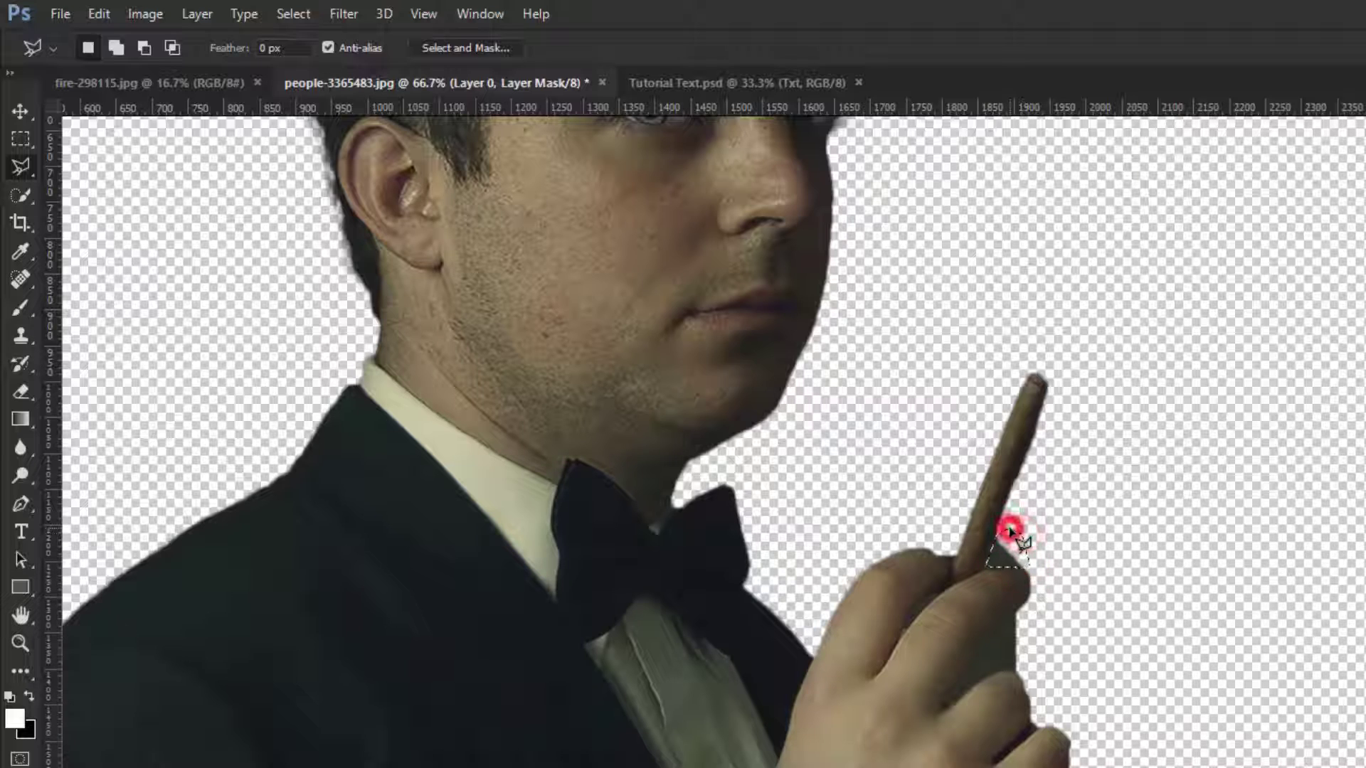
key("Delete")
- Lasso and delete the slivers at the knuckle and beside the fingers
left_click(944, 598)
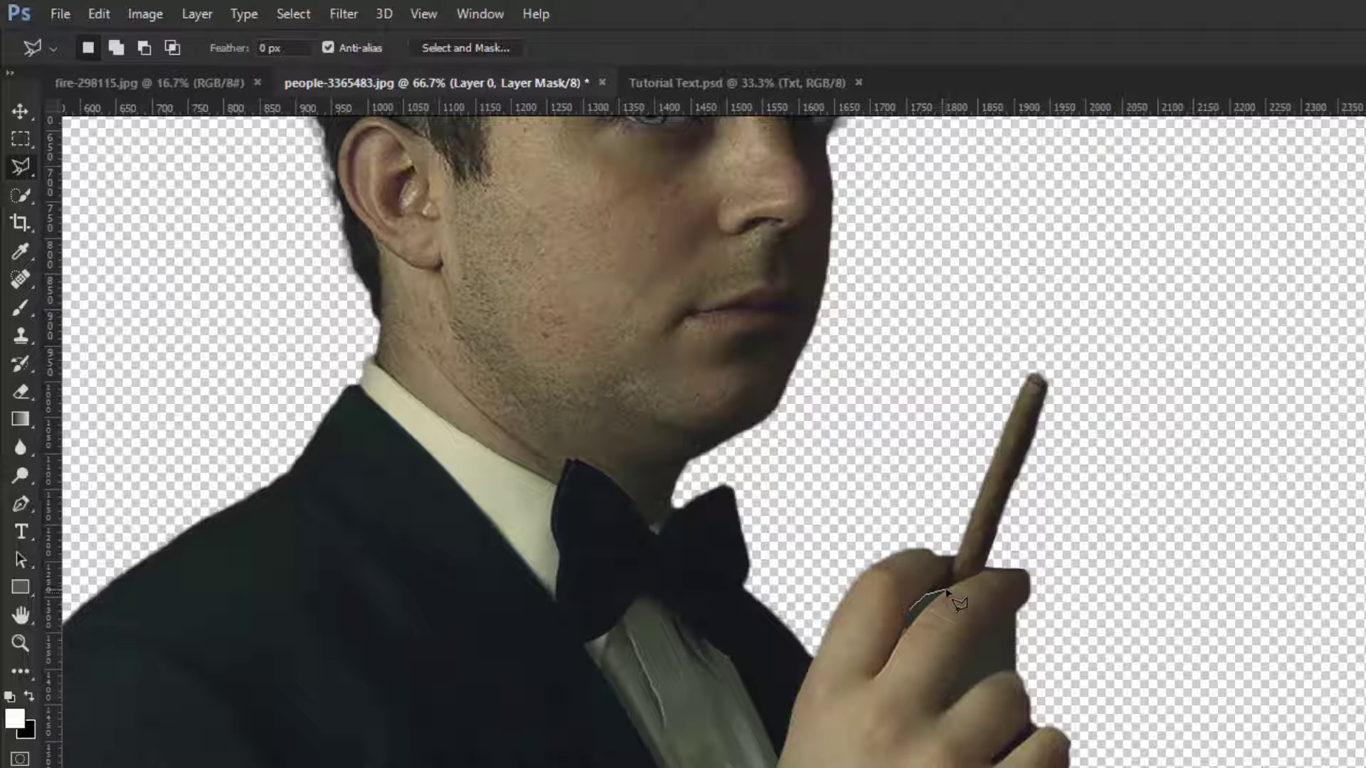
left_click(935, 601)
left_click(906, 626)
key("Delete")
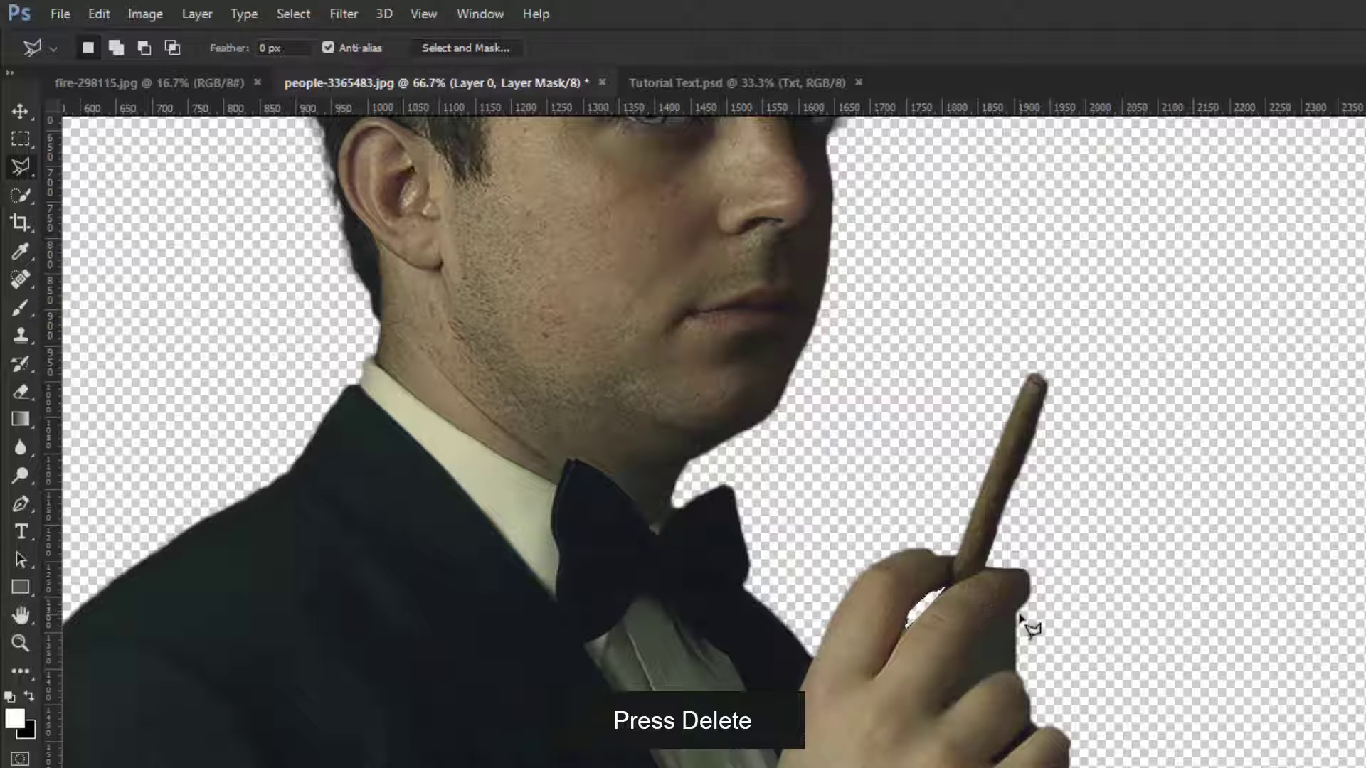
left_click(1015, 617)
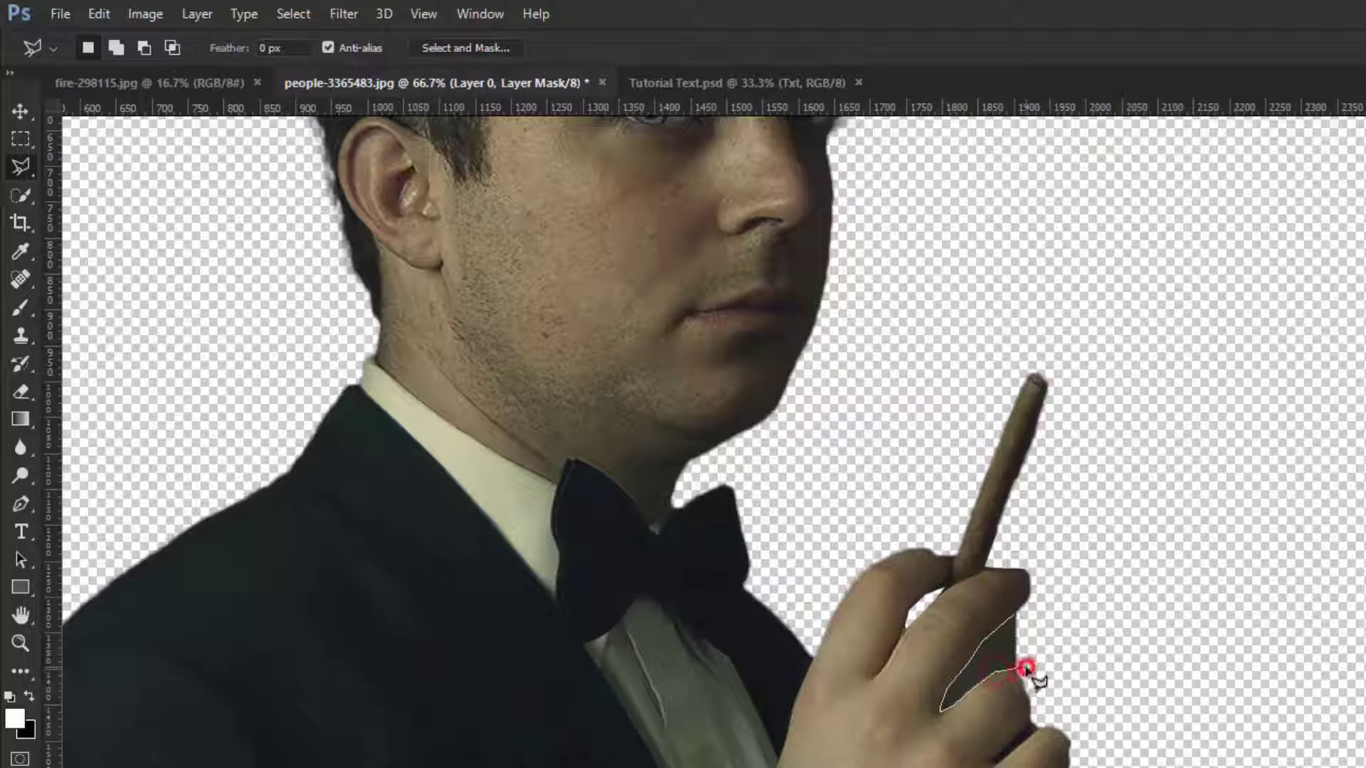
left_click(1018, 618)
key("Delete")
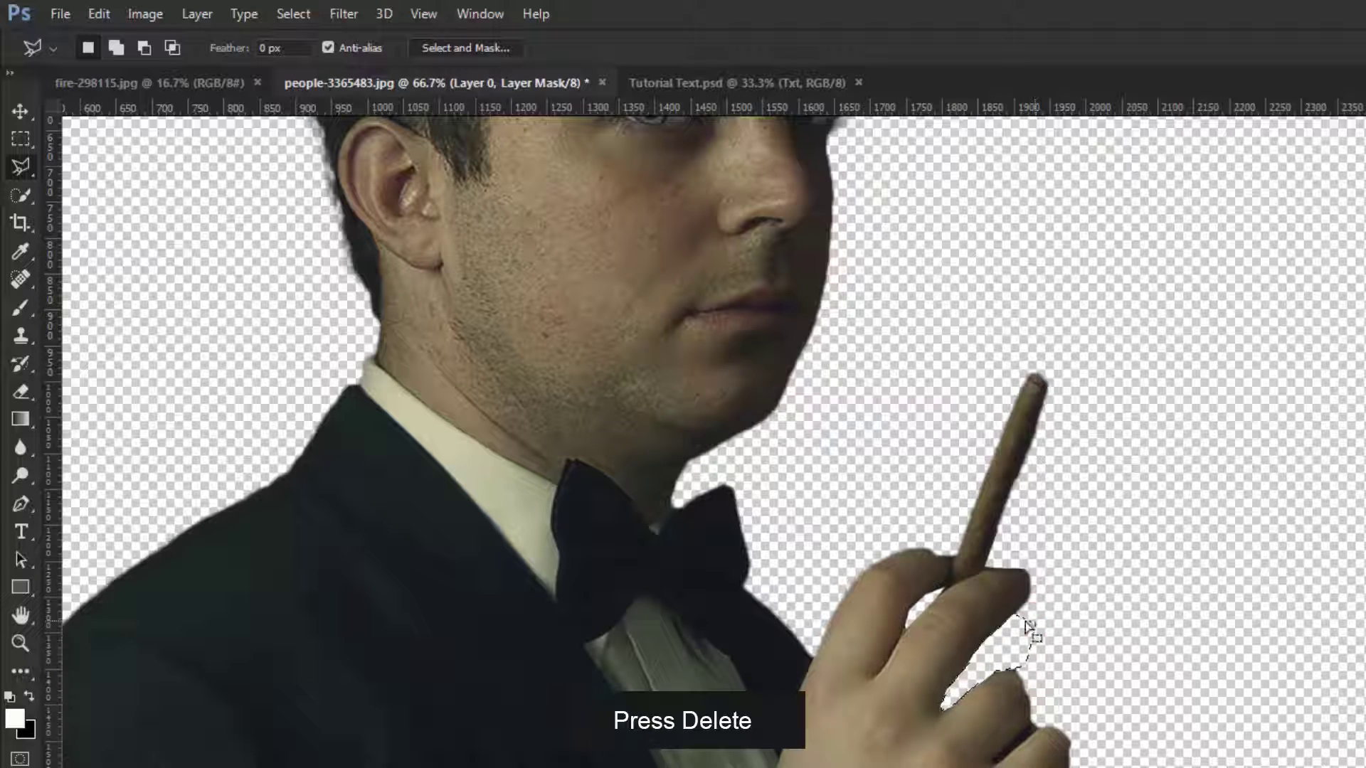
left_click(1022, 726)
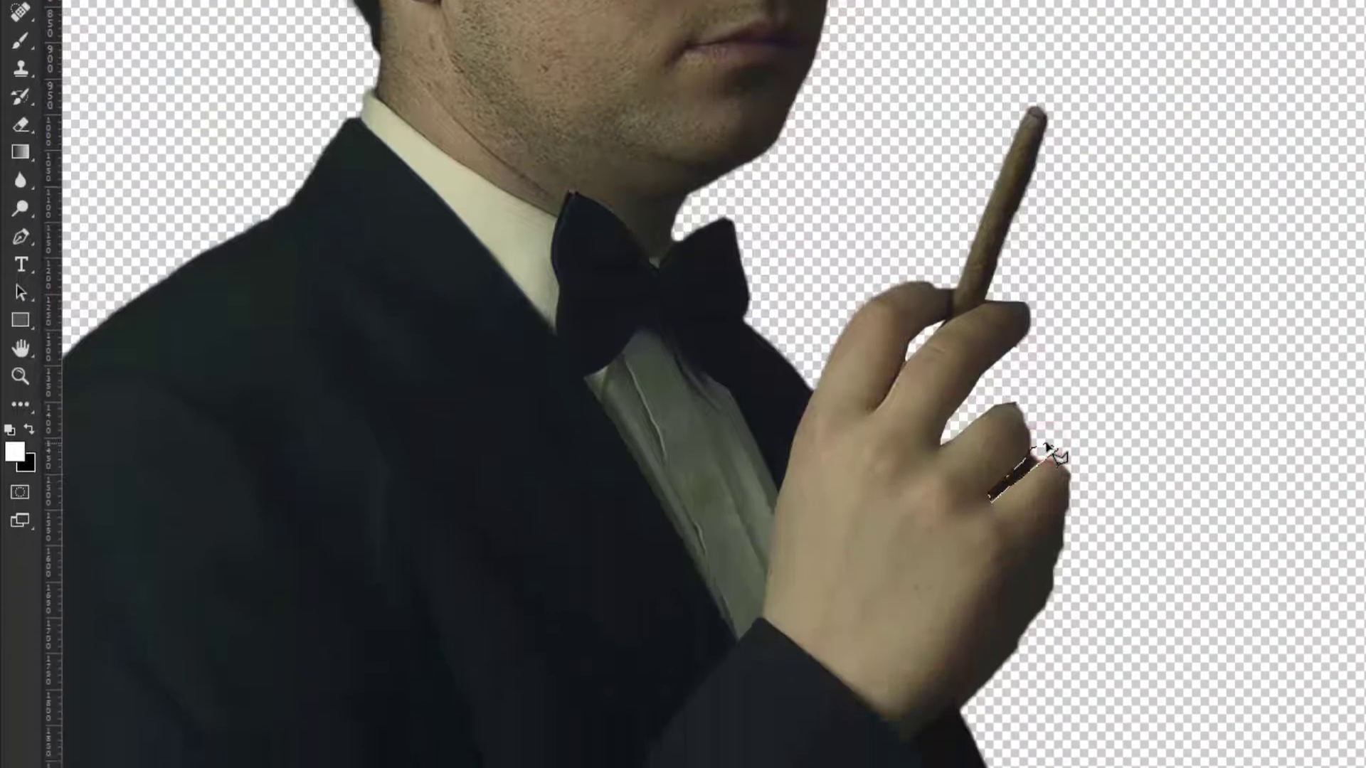
- Delete the leftover near the fingers and lasso the dark shadow along the hand's outer edge
key("Delete")
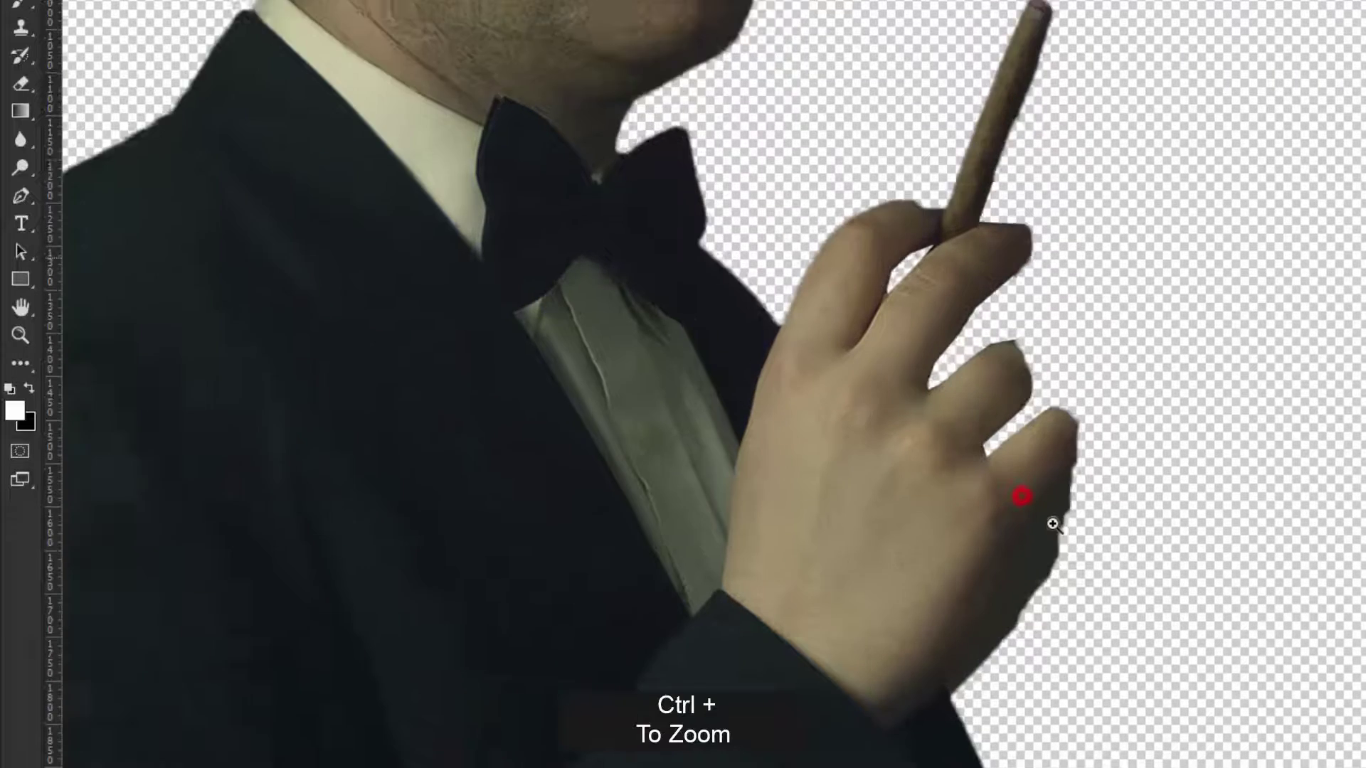
key("ctrl+plus")
key("ctrl+plus")
left_click(1101, 143)
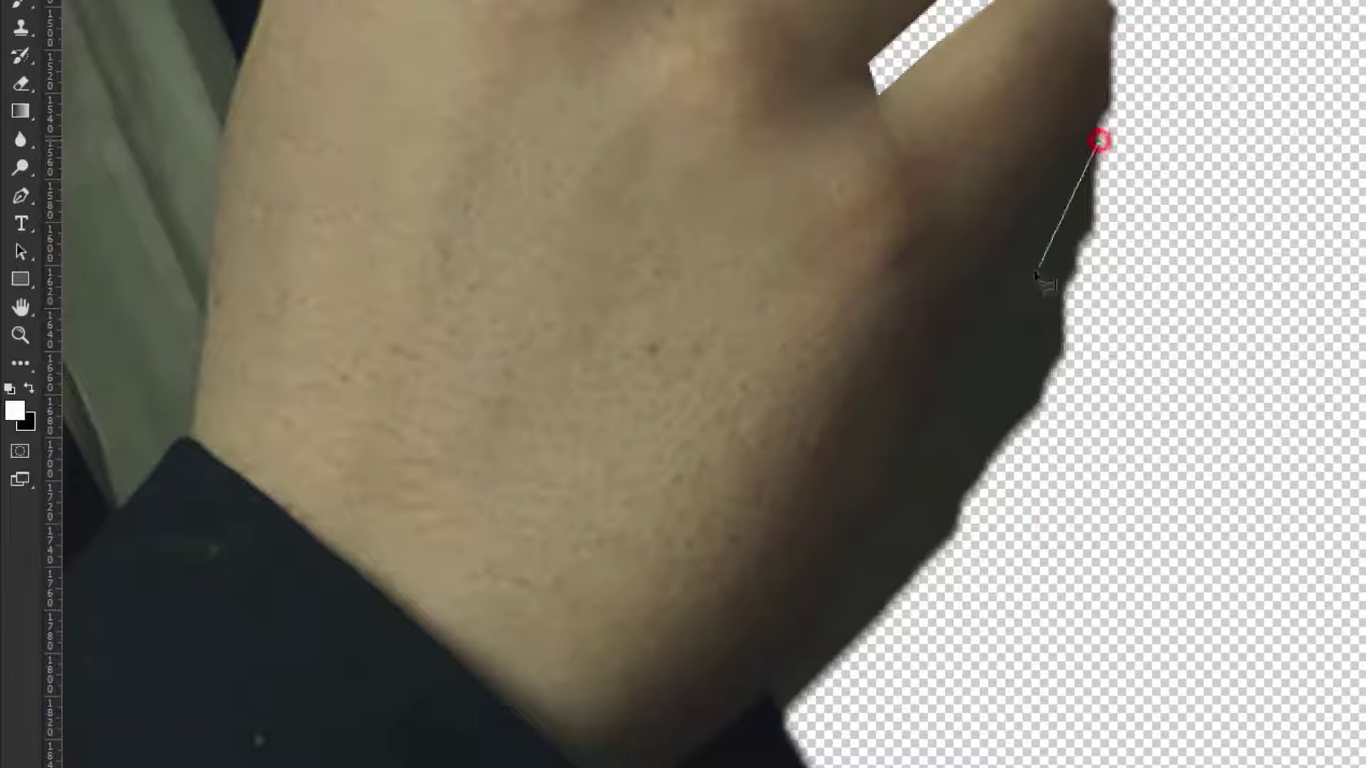
left_click(1009, 268)
left_click(953, 360)
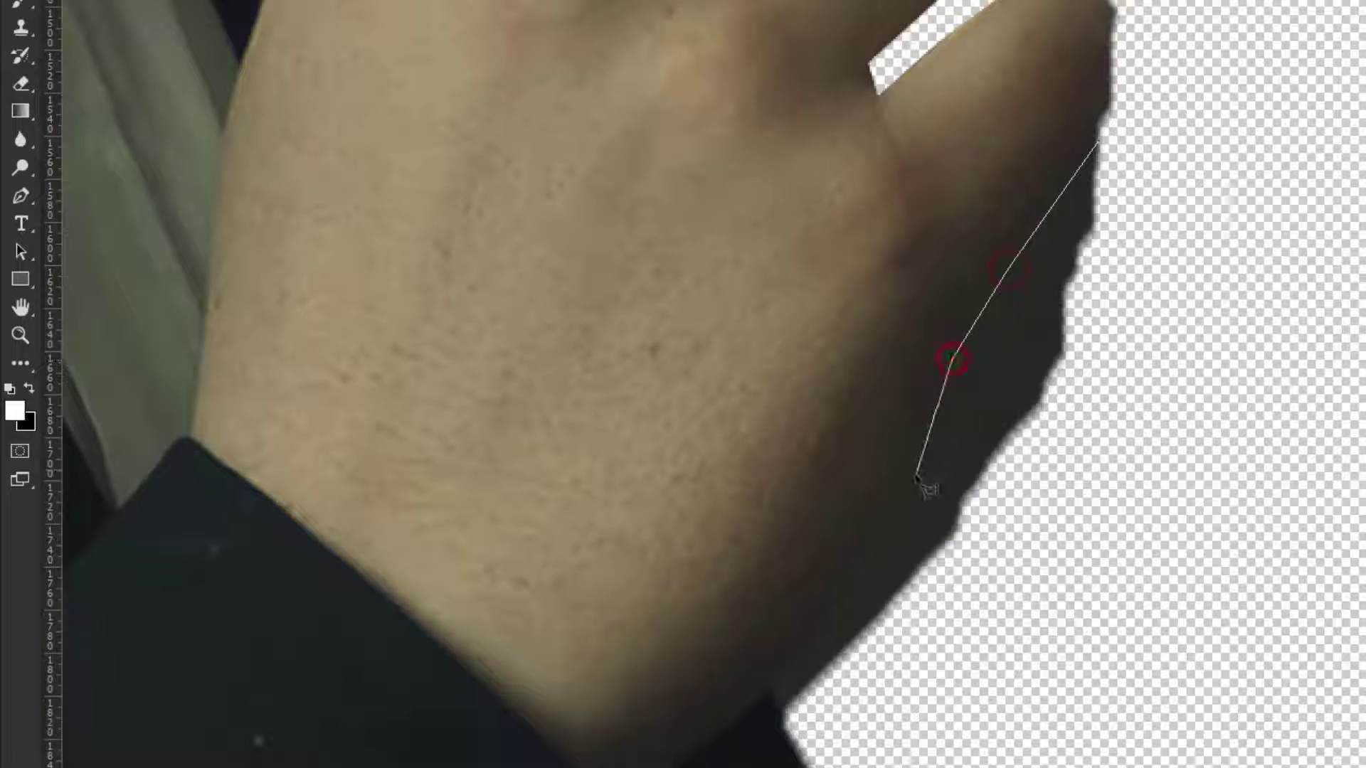
left_click(907, 482)
left_click(842, 608)
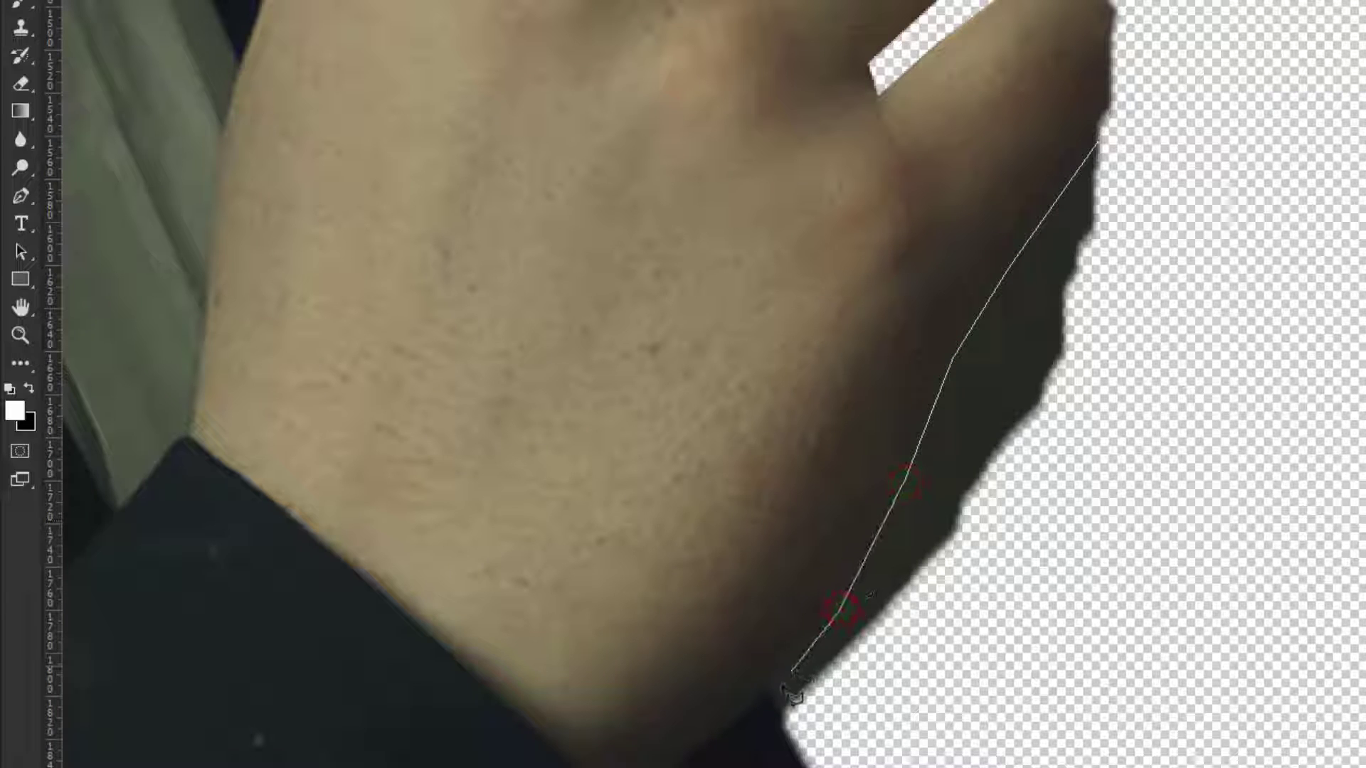
left_click(785, 722)
left_click(1049, 644)
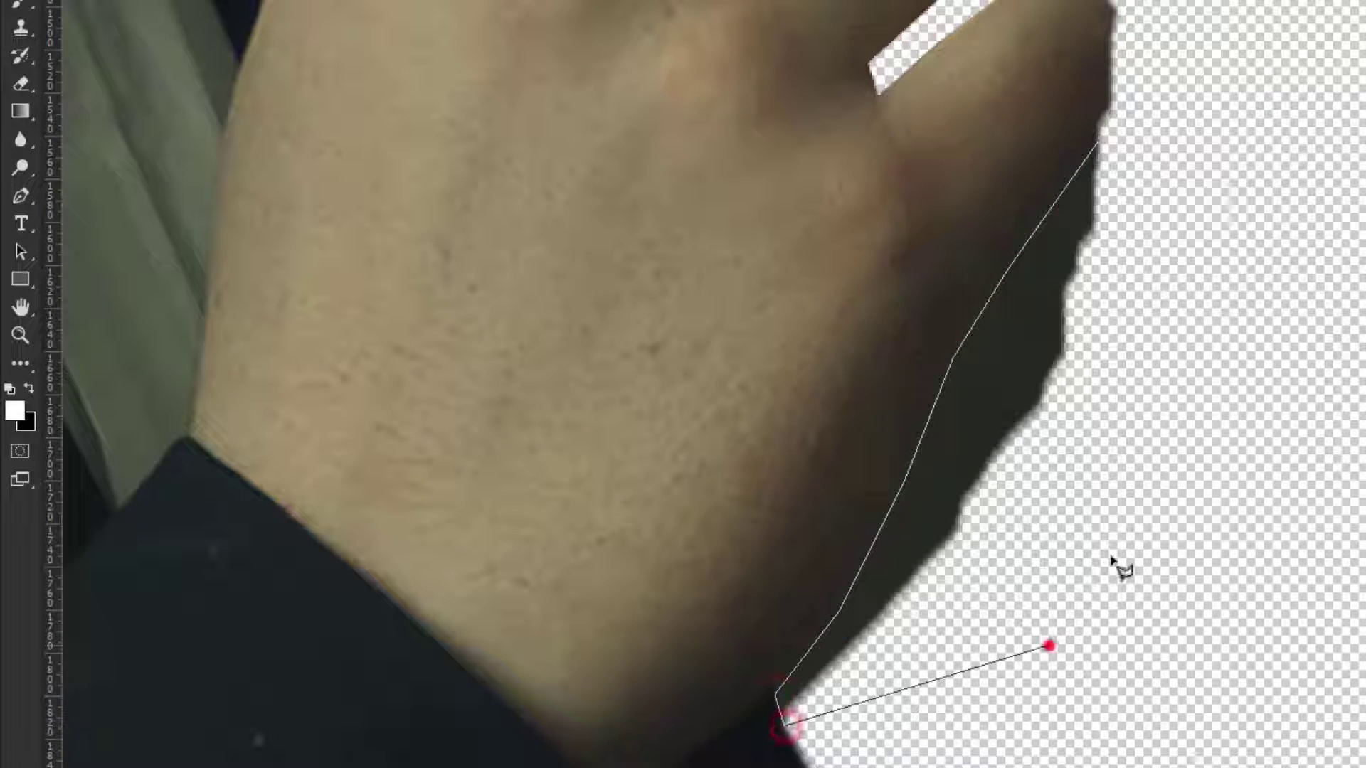
left_click(1156, 321)
double_click(1137, 140)
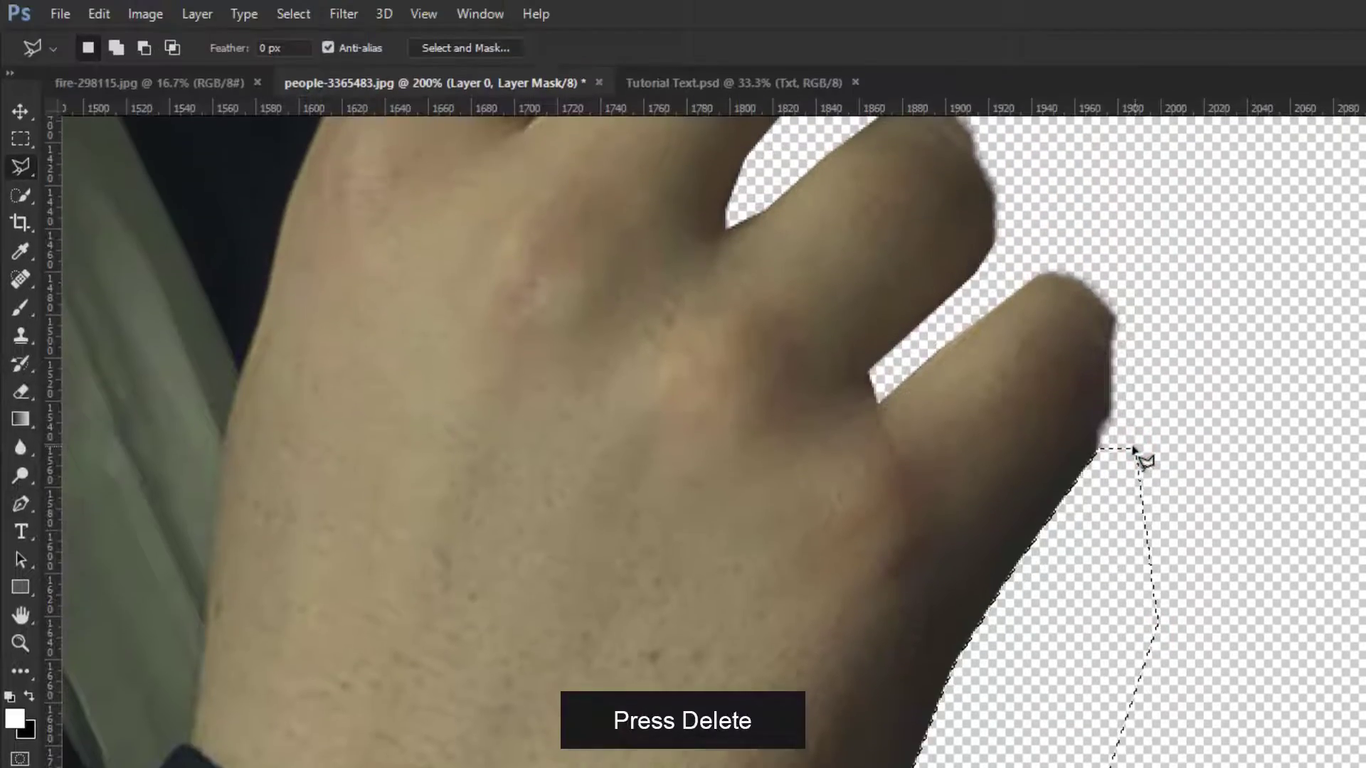
- Deselect and fit the whole figure back in view
left_click(298, 14)
left_click(306, 56)
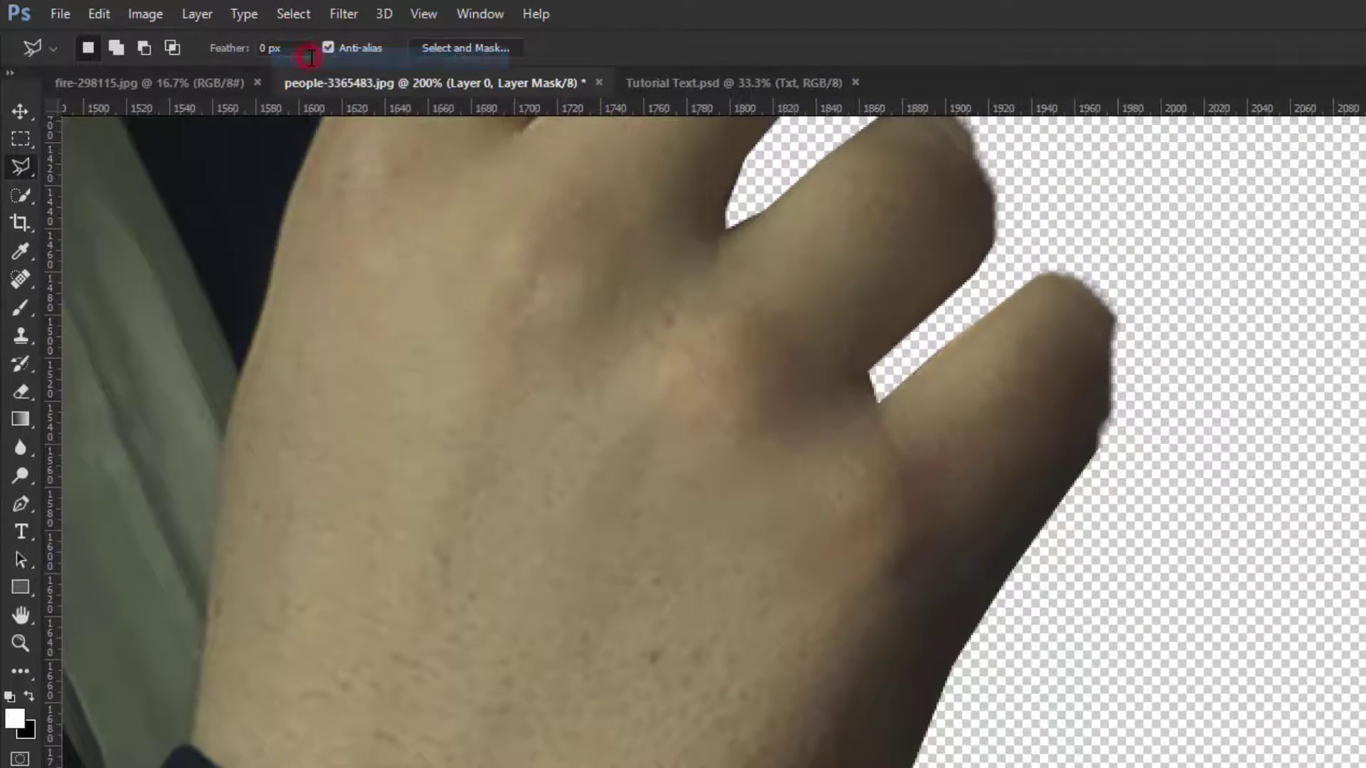
key("ctrl+0")
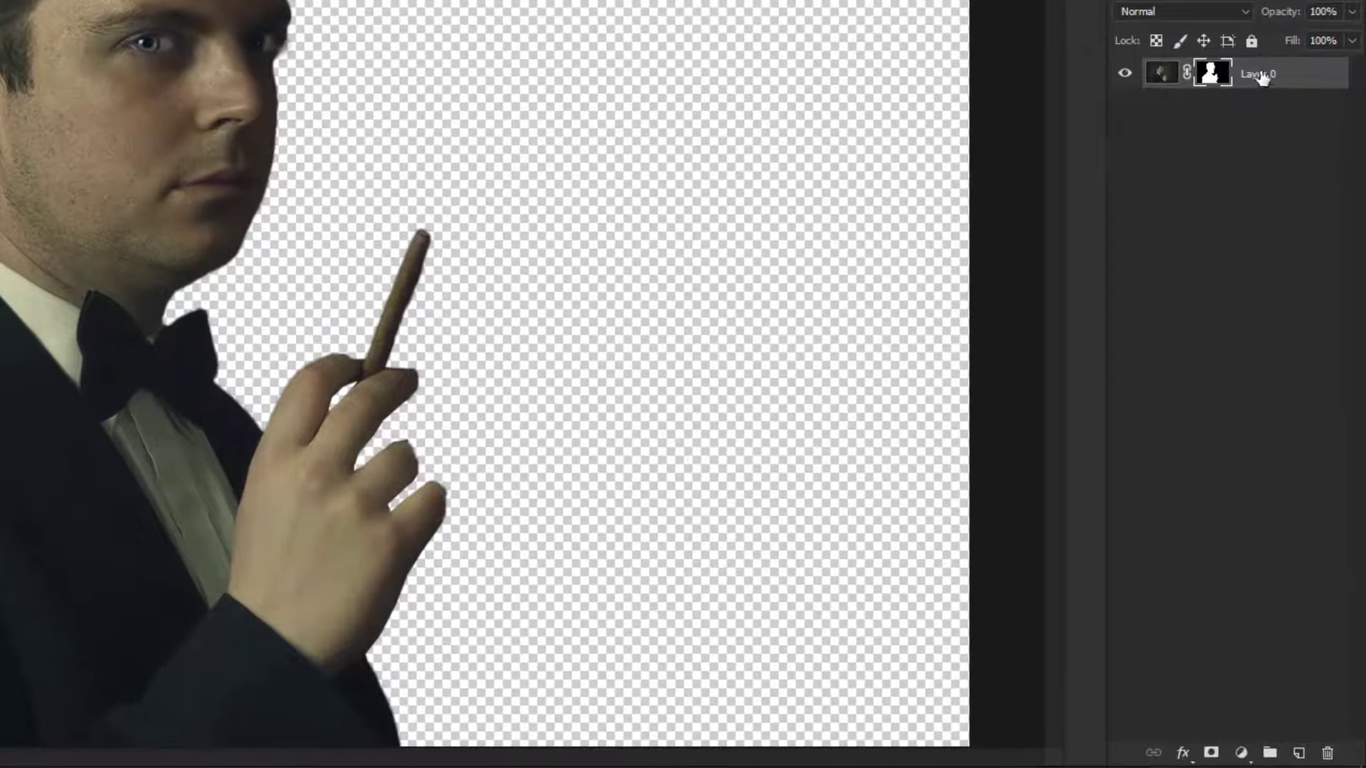
- Duplicate Layer 0, naming the original Background and the copy Model
left_click_drag(1260, 103, 1299, 753)
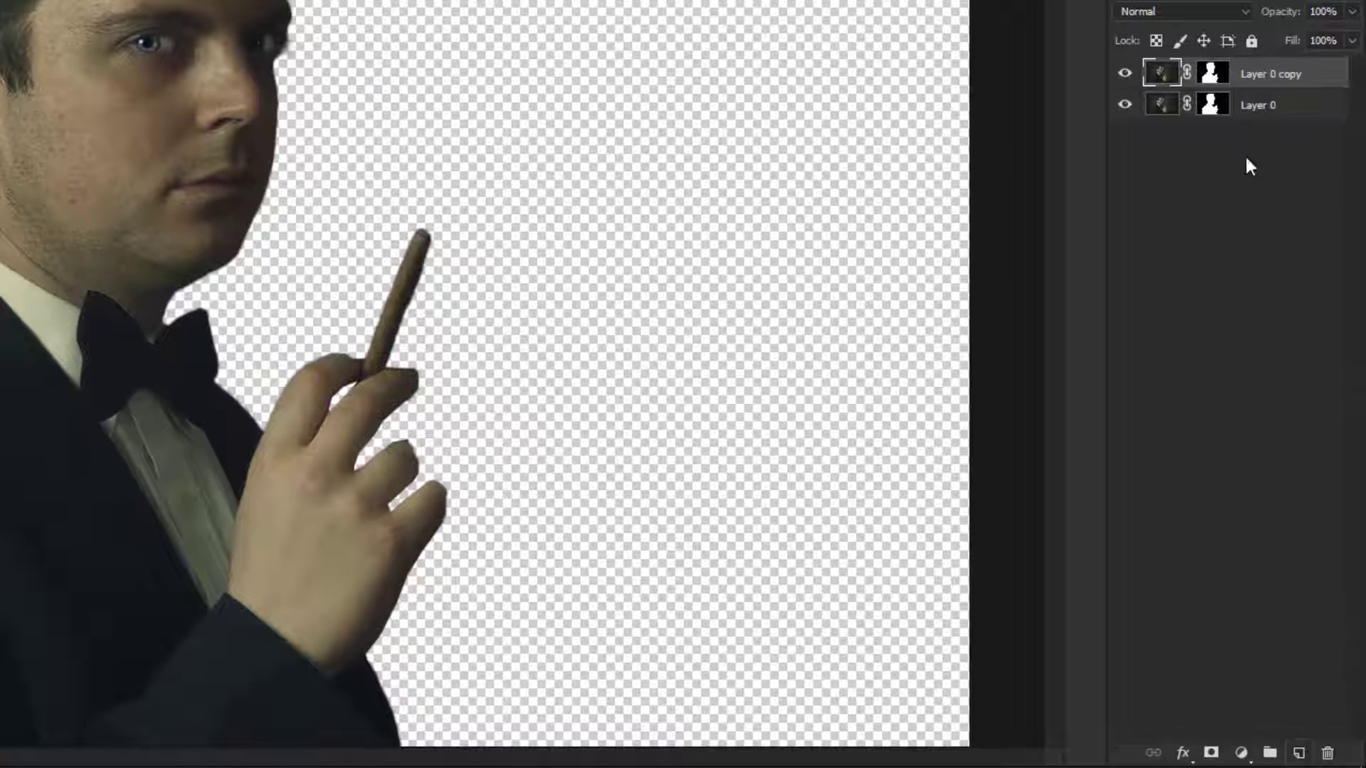
left_click(1254, 106)
double_click(1254, 105)
type("Backg")
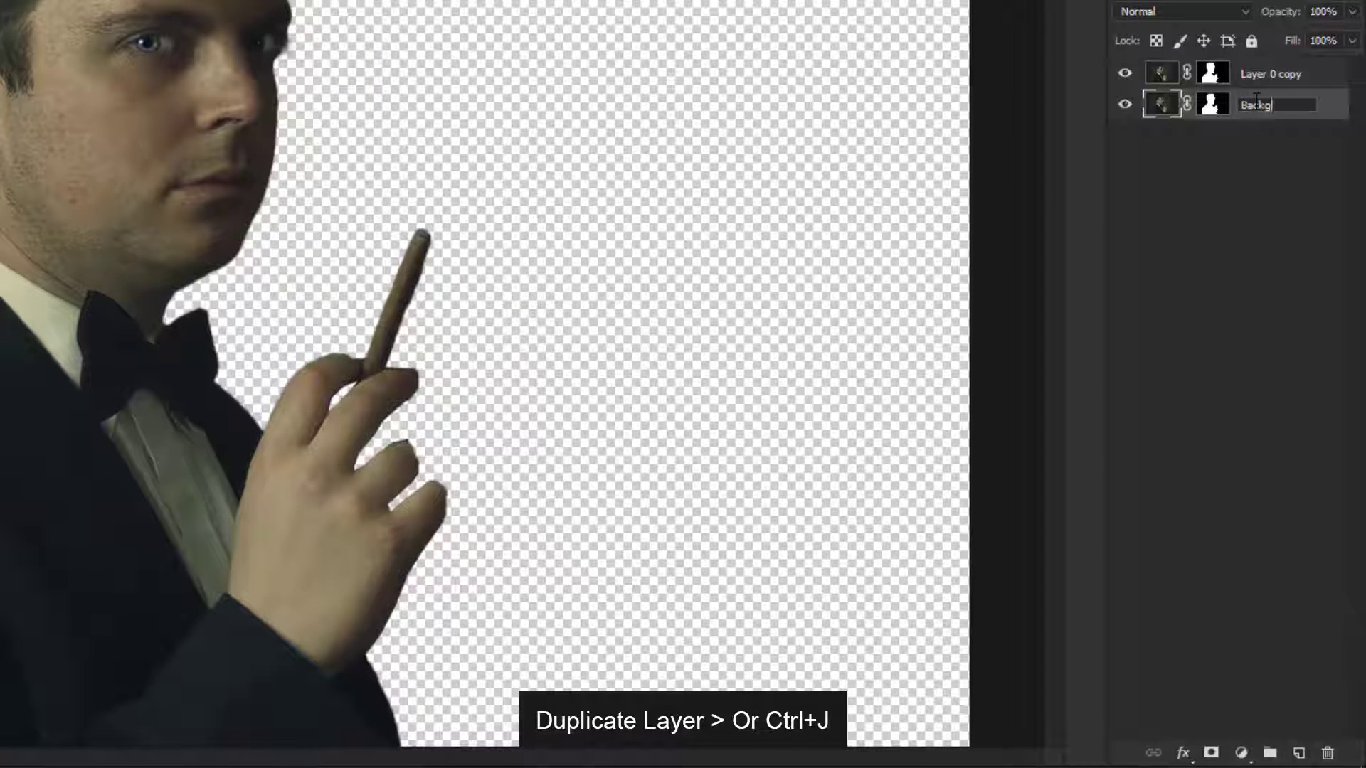
type("round")
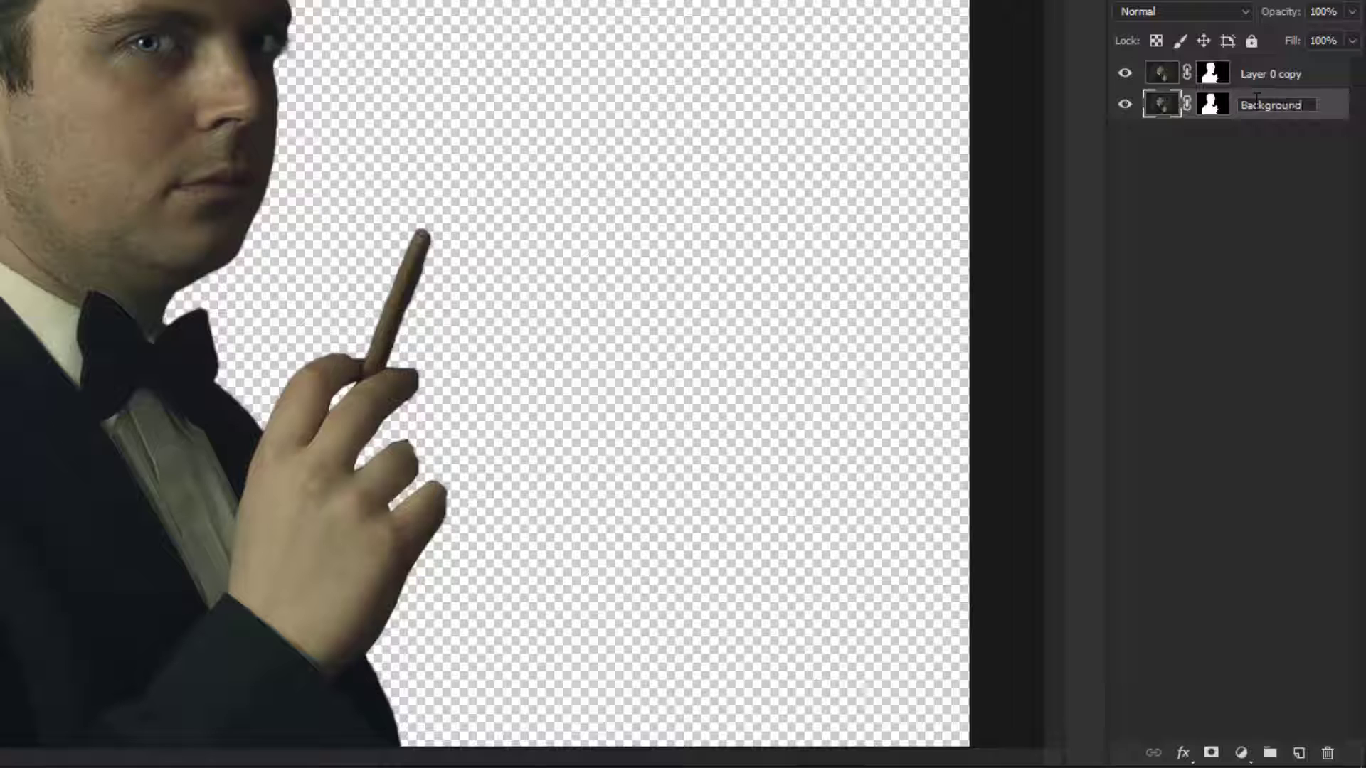
key("Return")
left_click(1259, 71)
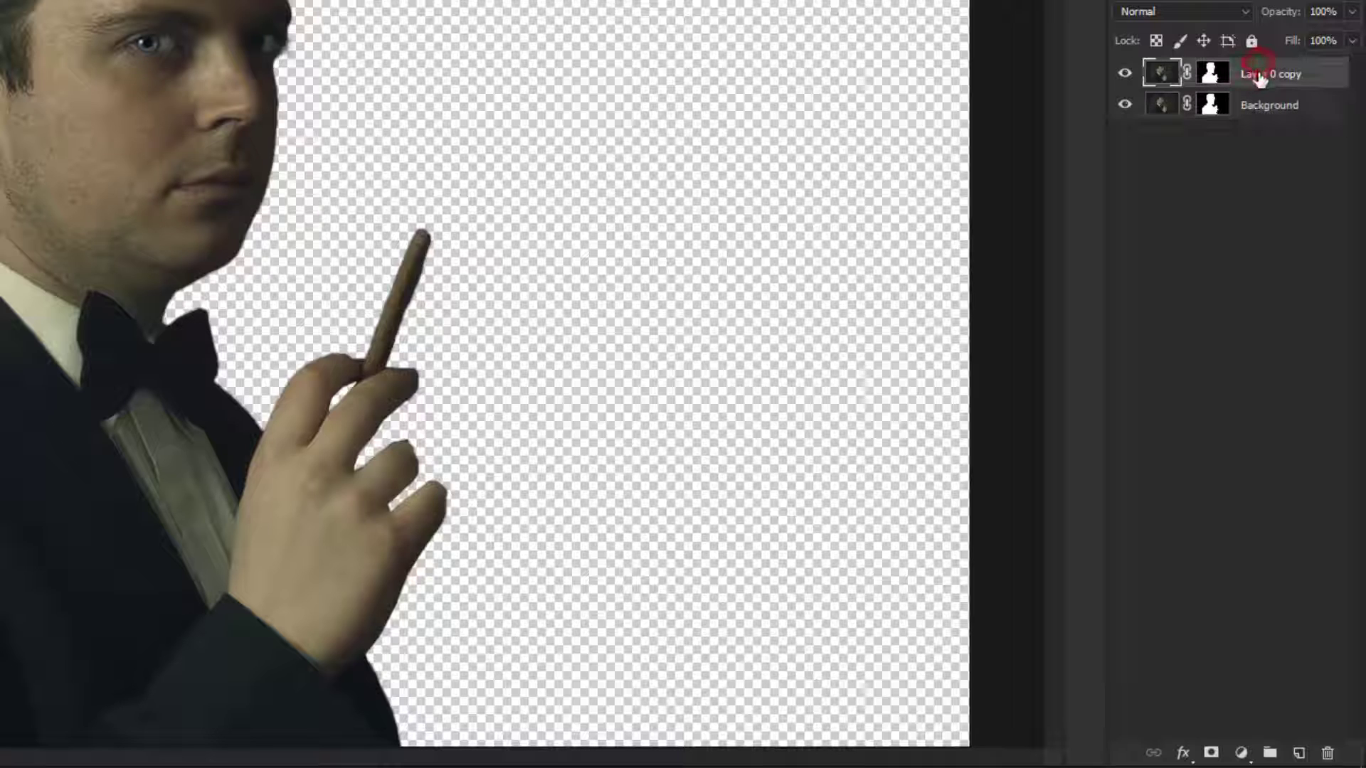
double_click(1259, 73)
type("Model")
key("Return")
- Hide the Model layer and delete the Background layer's mask
left_click(1125, 73)
left_click(1212, 104)
right_click(1212, 104)
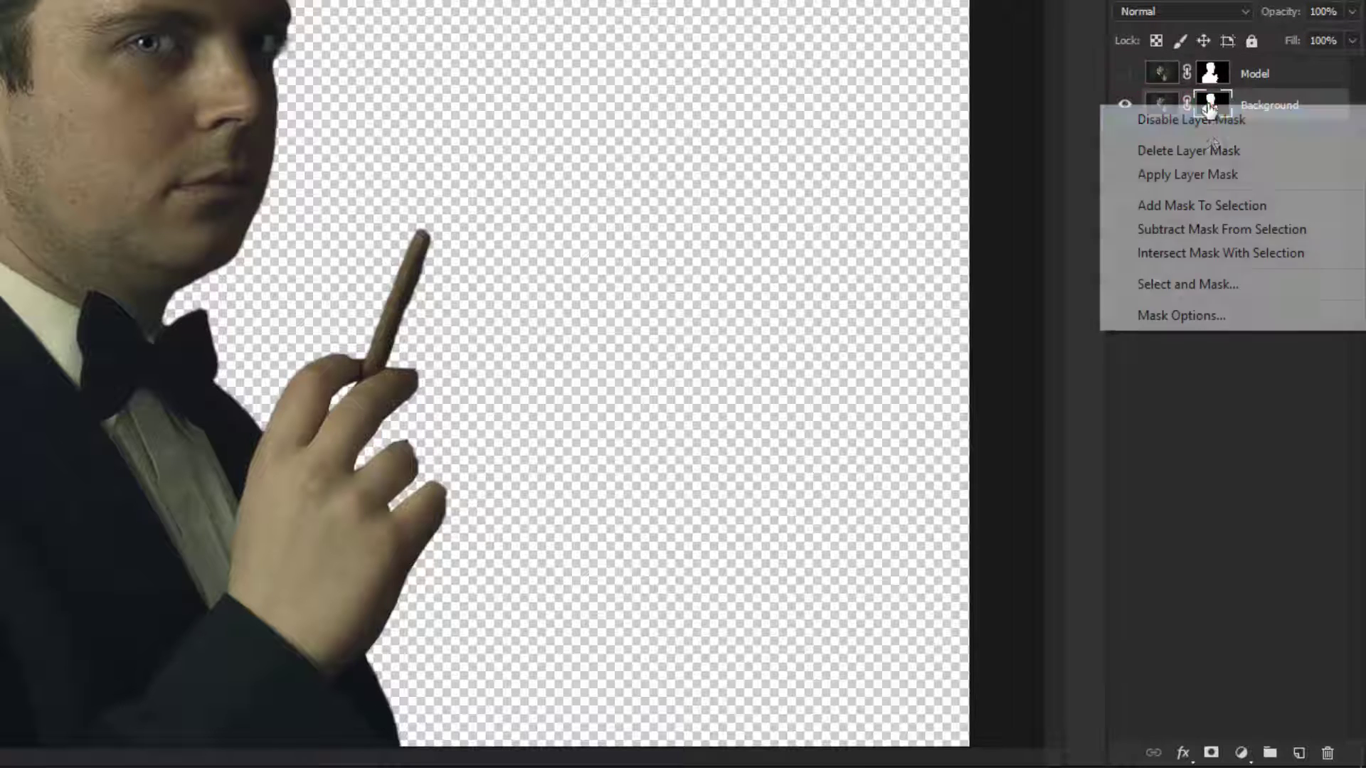
left_click(1202, 151)
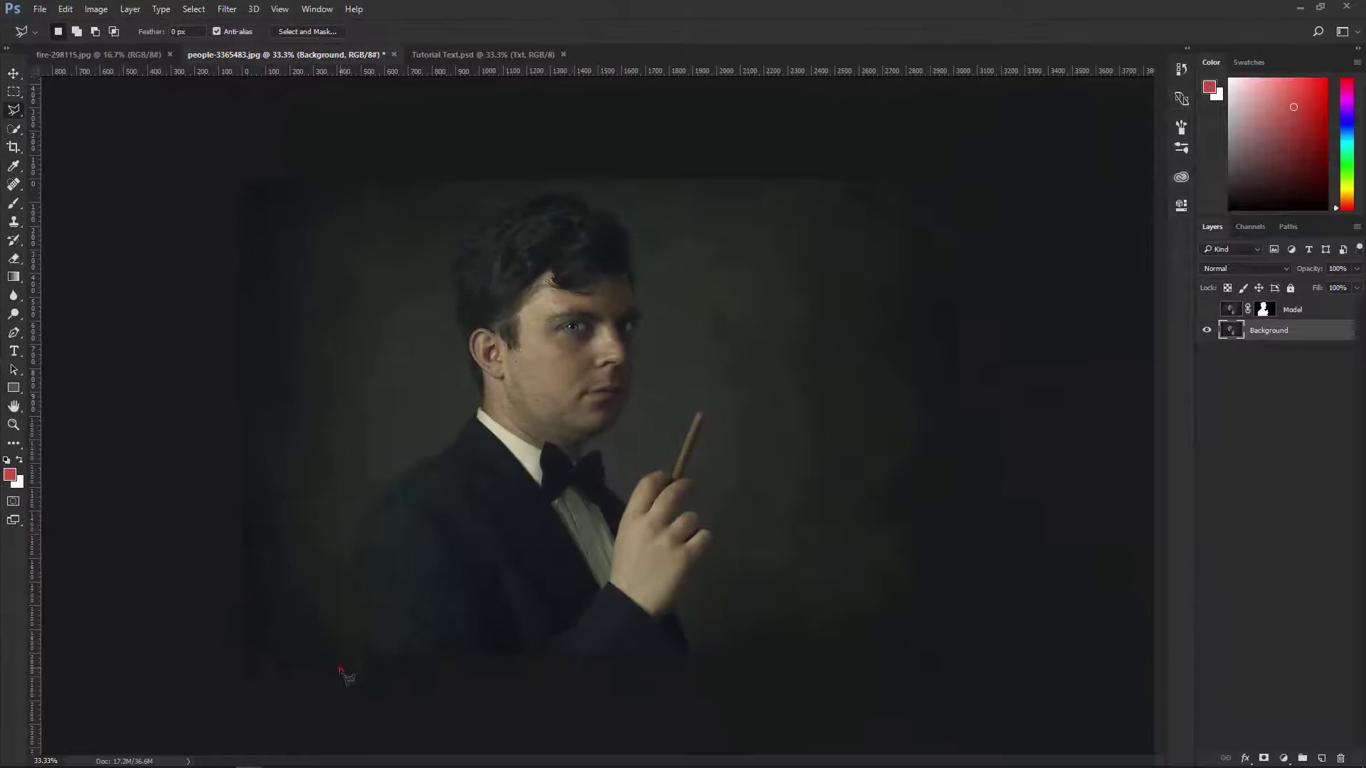
- Lasso around the man and fill the area with Content-Aware fill
left_click(340, 669)
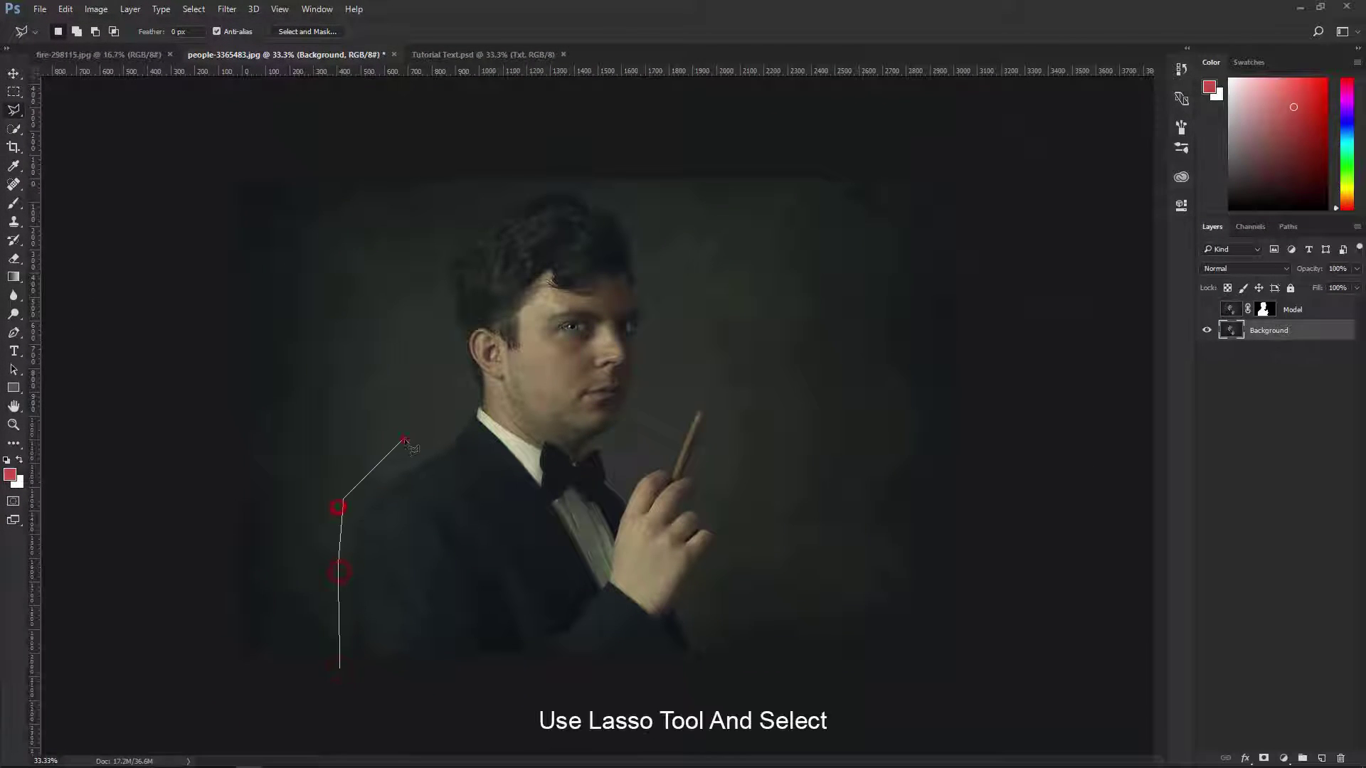
left_click(448, 194)
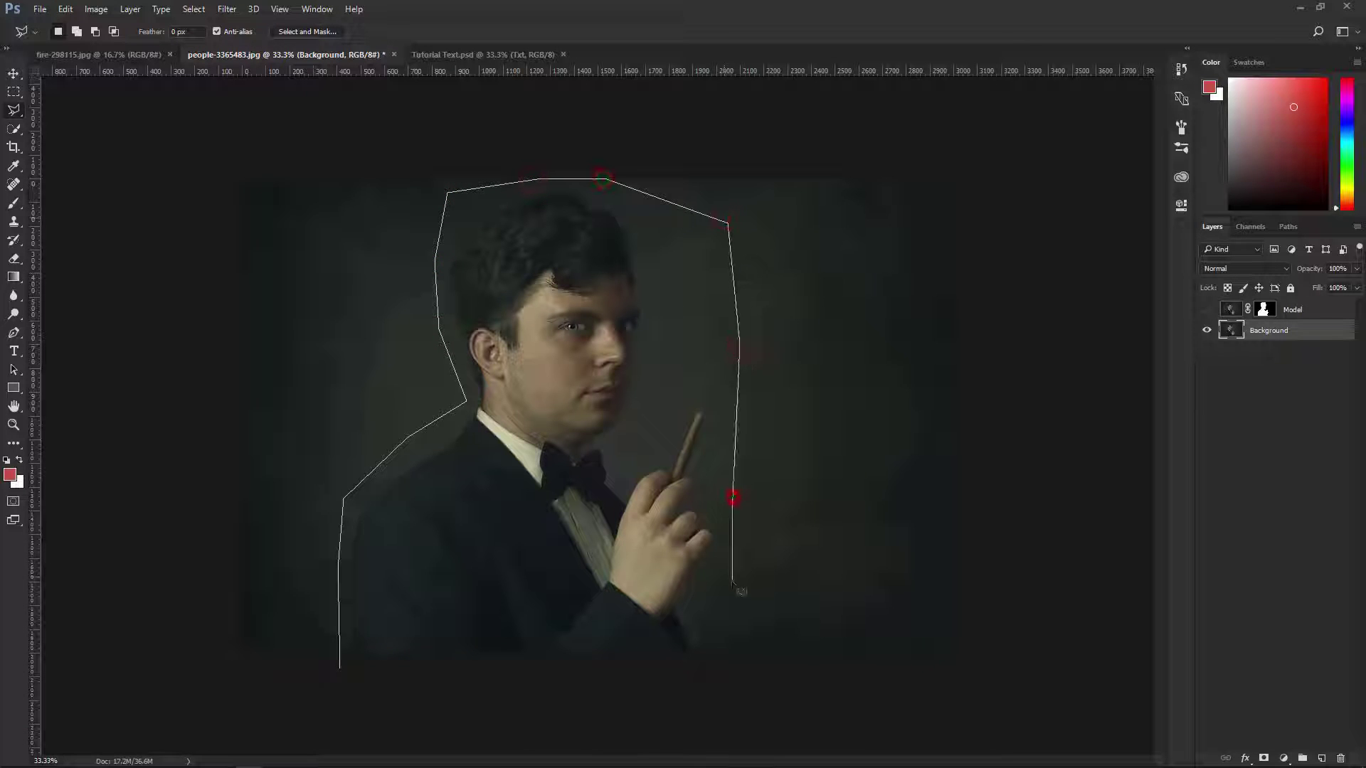
left_click(358, 694)
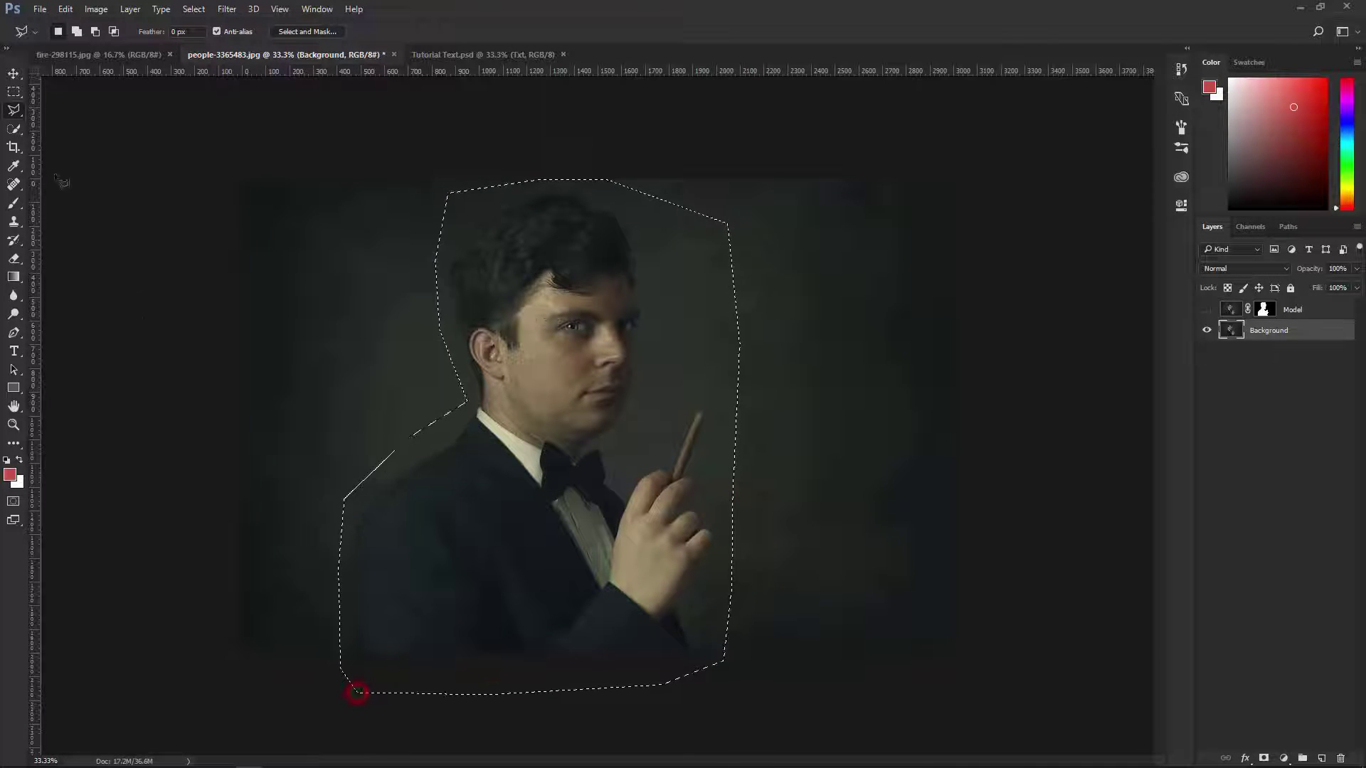
left_click(12, 74)
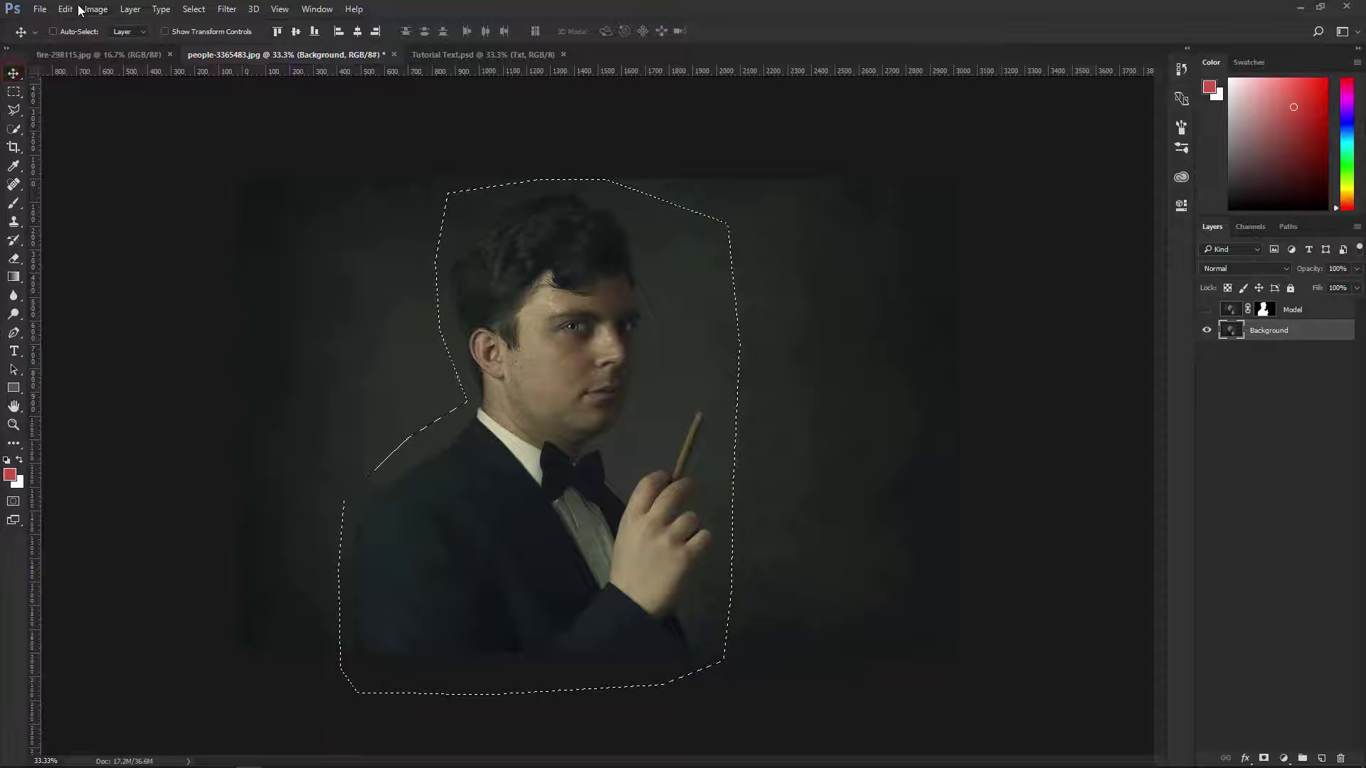
left_click(65, 9)
left_click(137, 307)
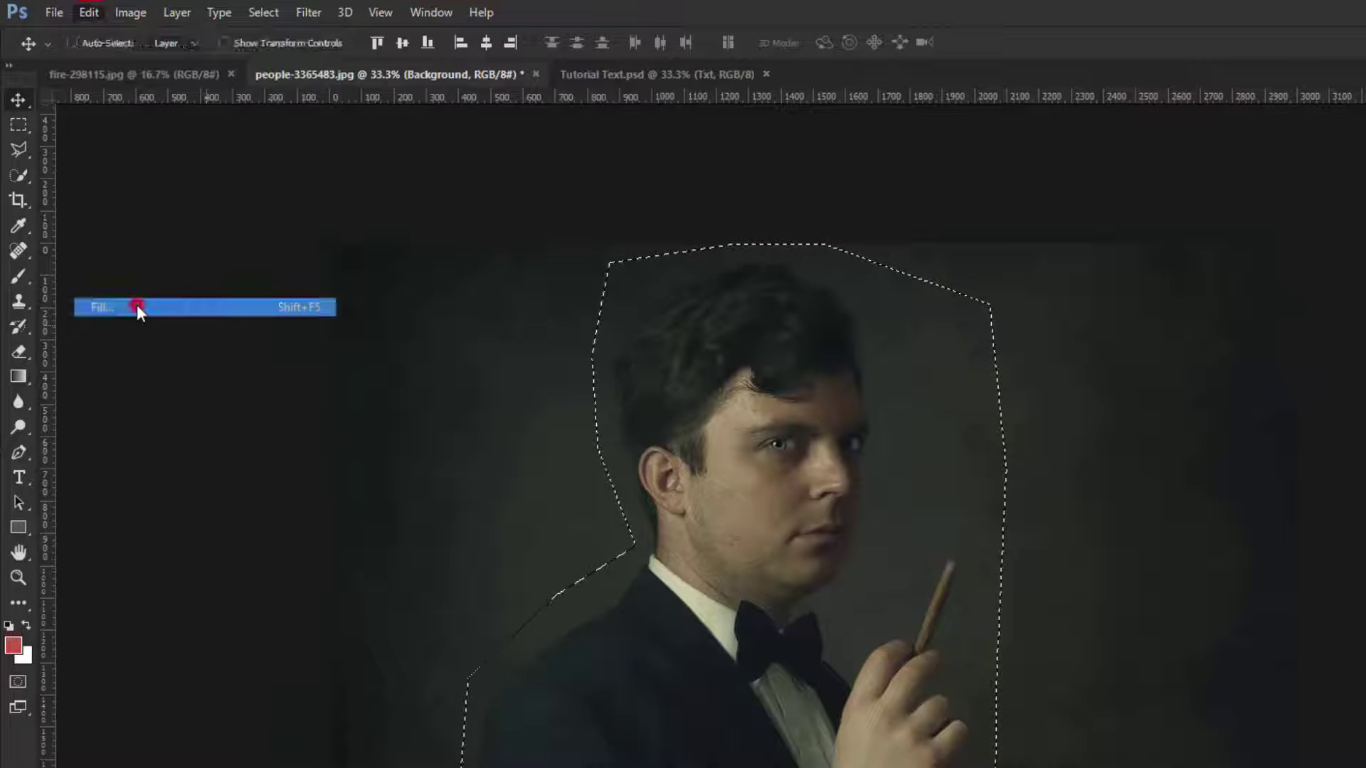
left_click(993, 295)
left_click(946, 369)
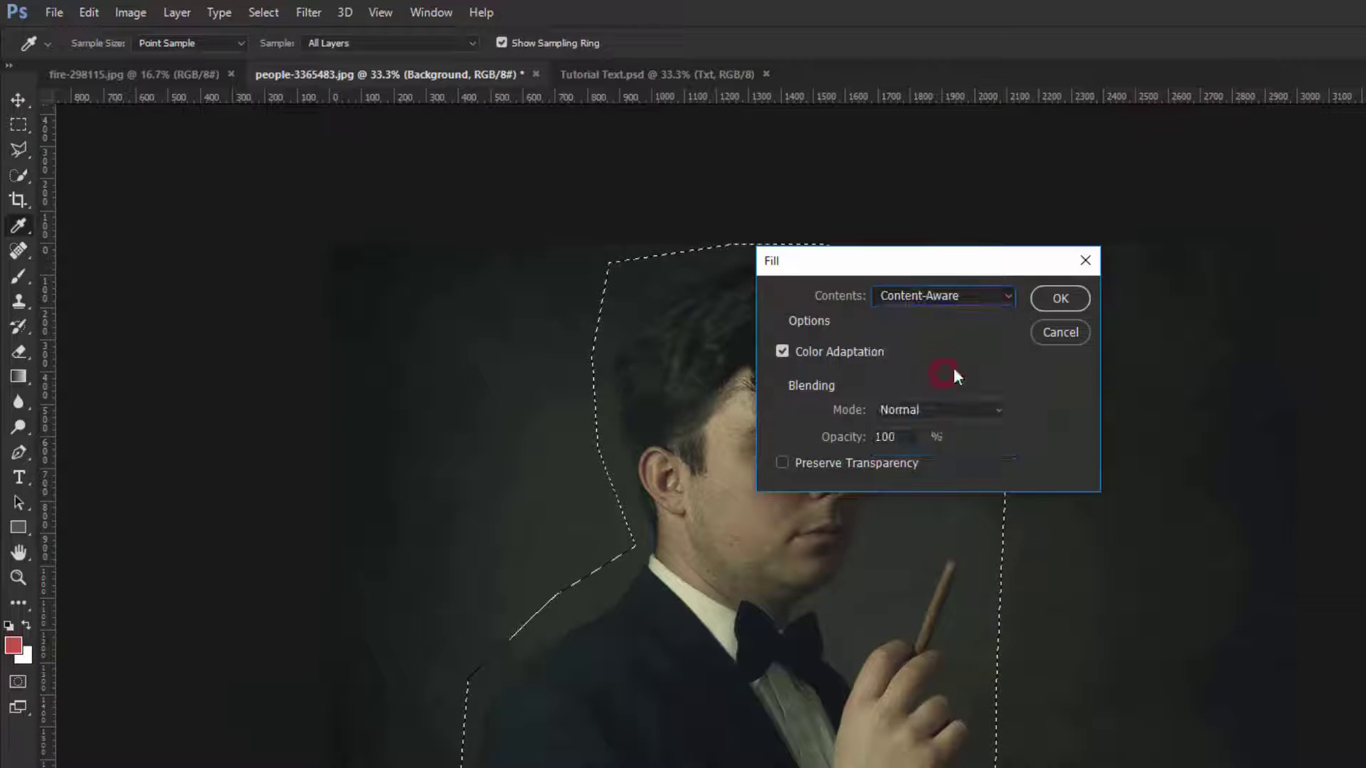
left_click(1061, 299)
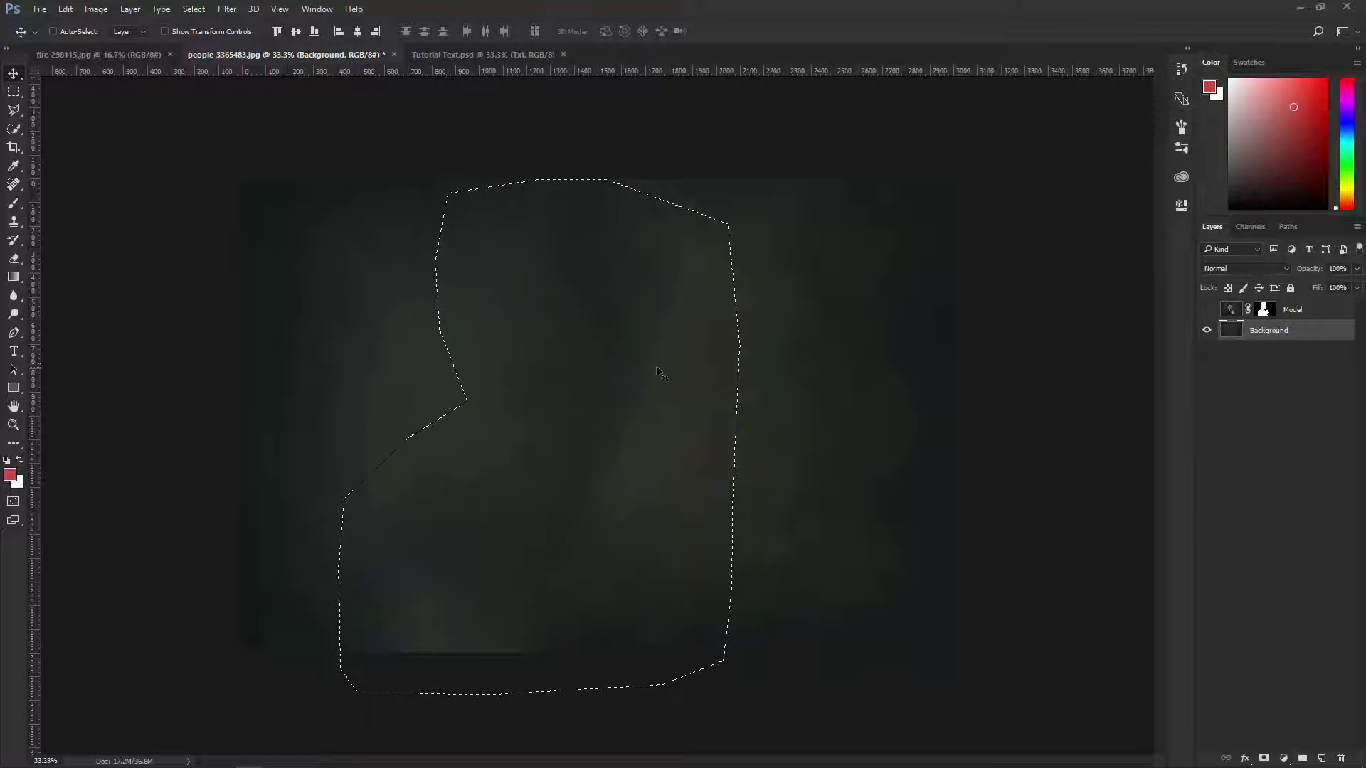
- Deselect, then create a white 'Movie Poster' document at 1300×2000 px, 200 ppi
left_click(197, 10)
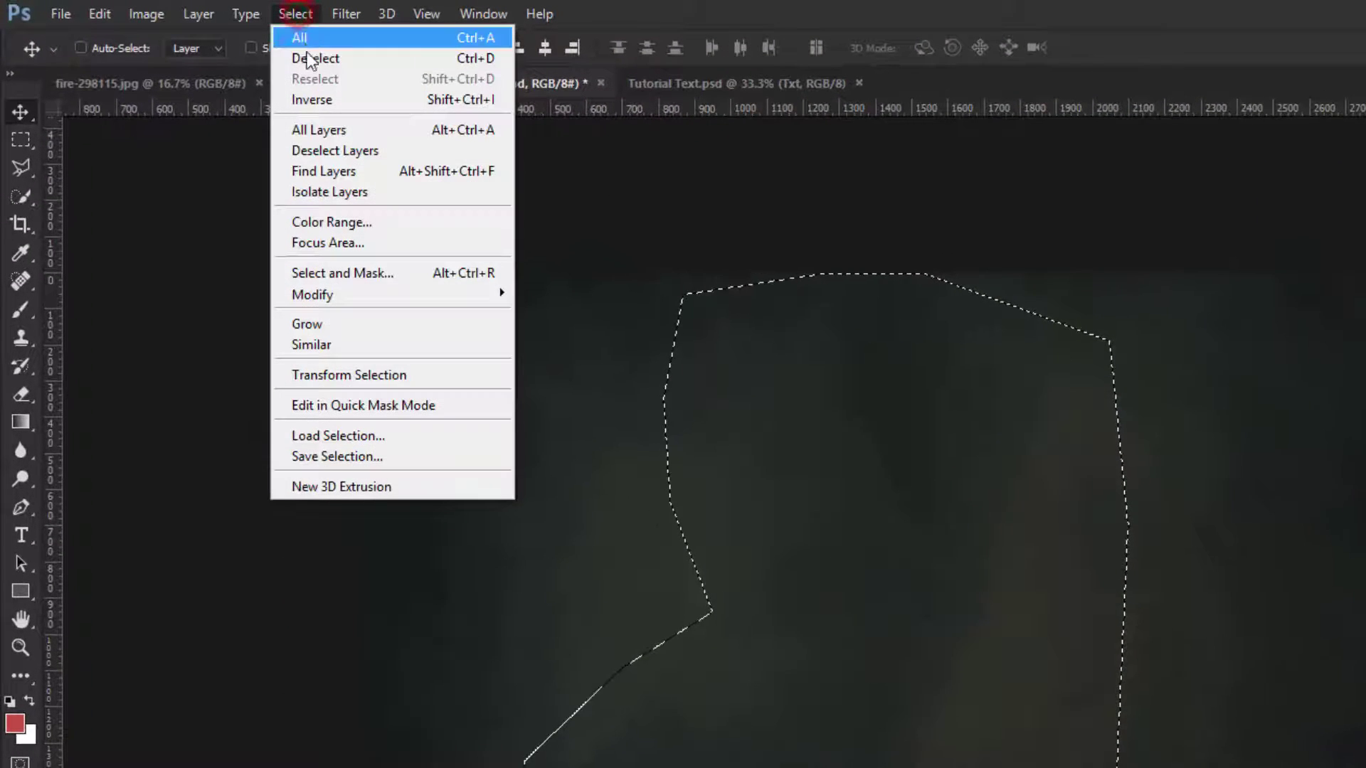
left_click(308, 55)
left_click(61, 22)
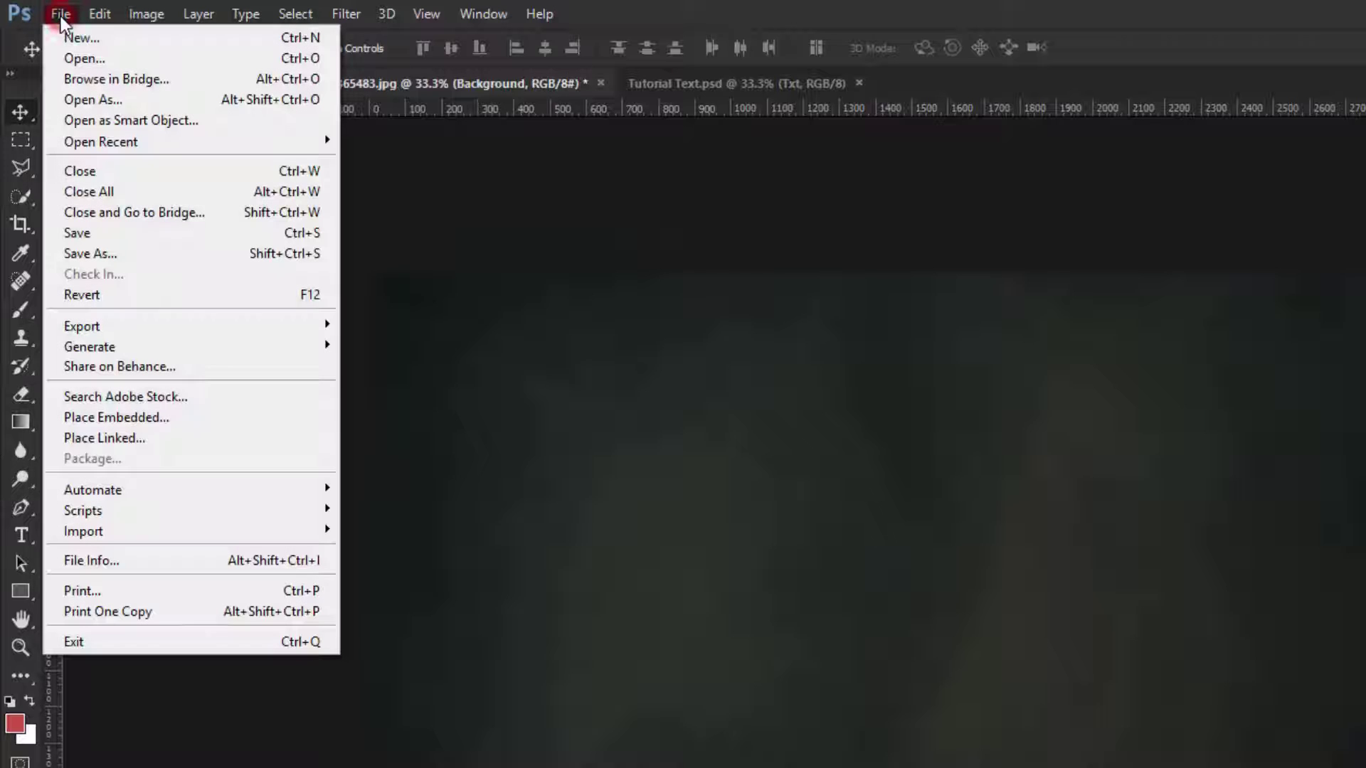
left_click(65, 37)
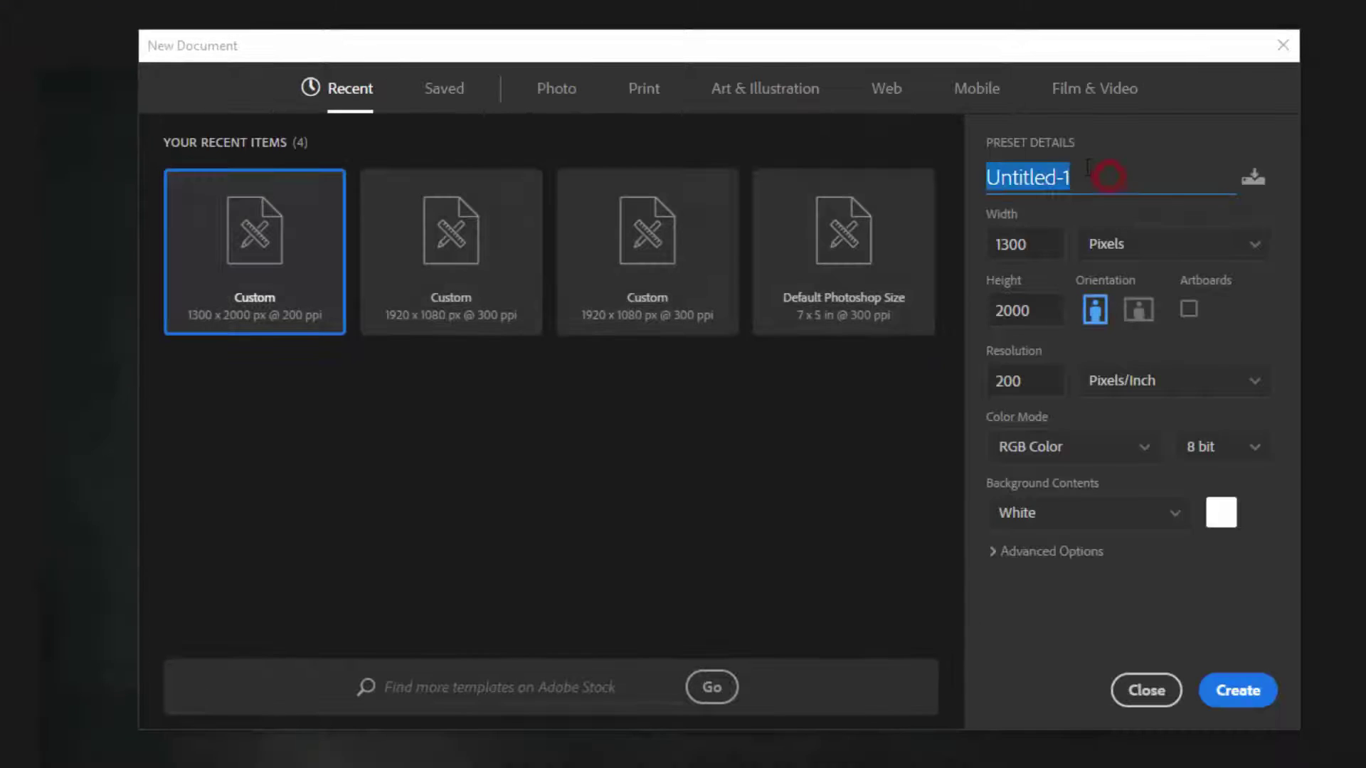
type("Movie Poster")
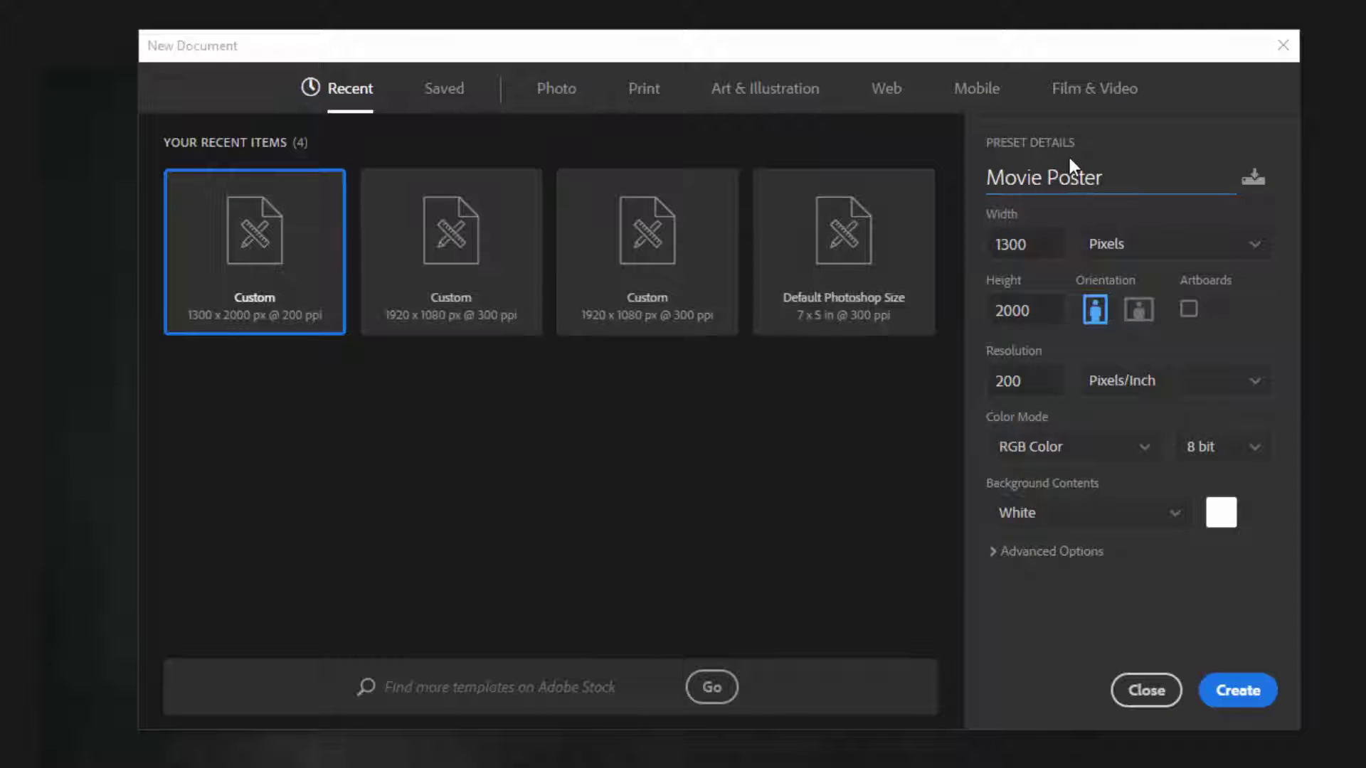
left_click(1046, 245)
left_click(1046, 310)
left_click(1046, 379)
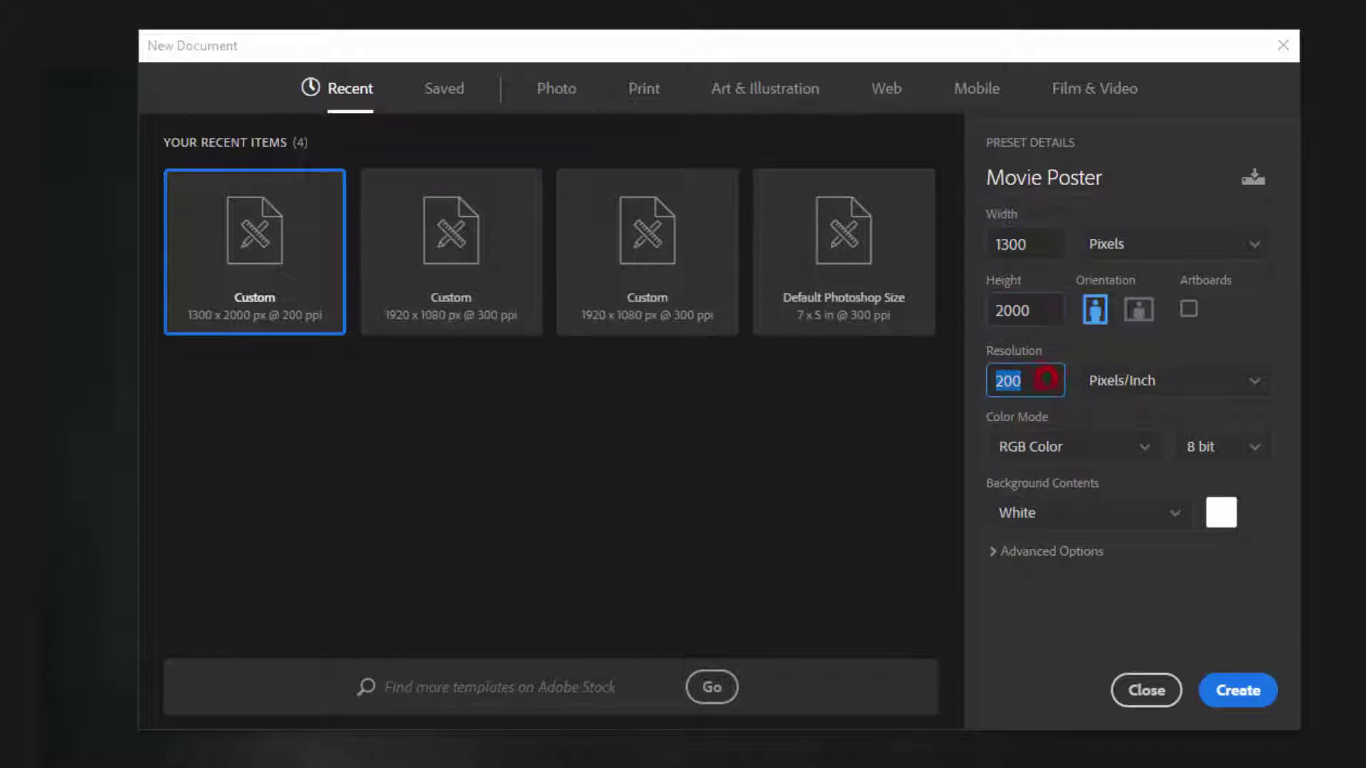
left_click(1235, 692)
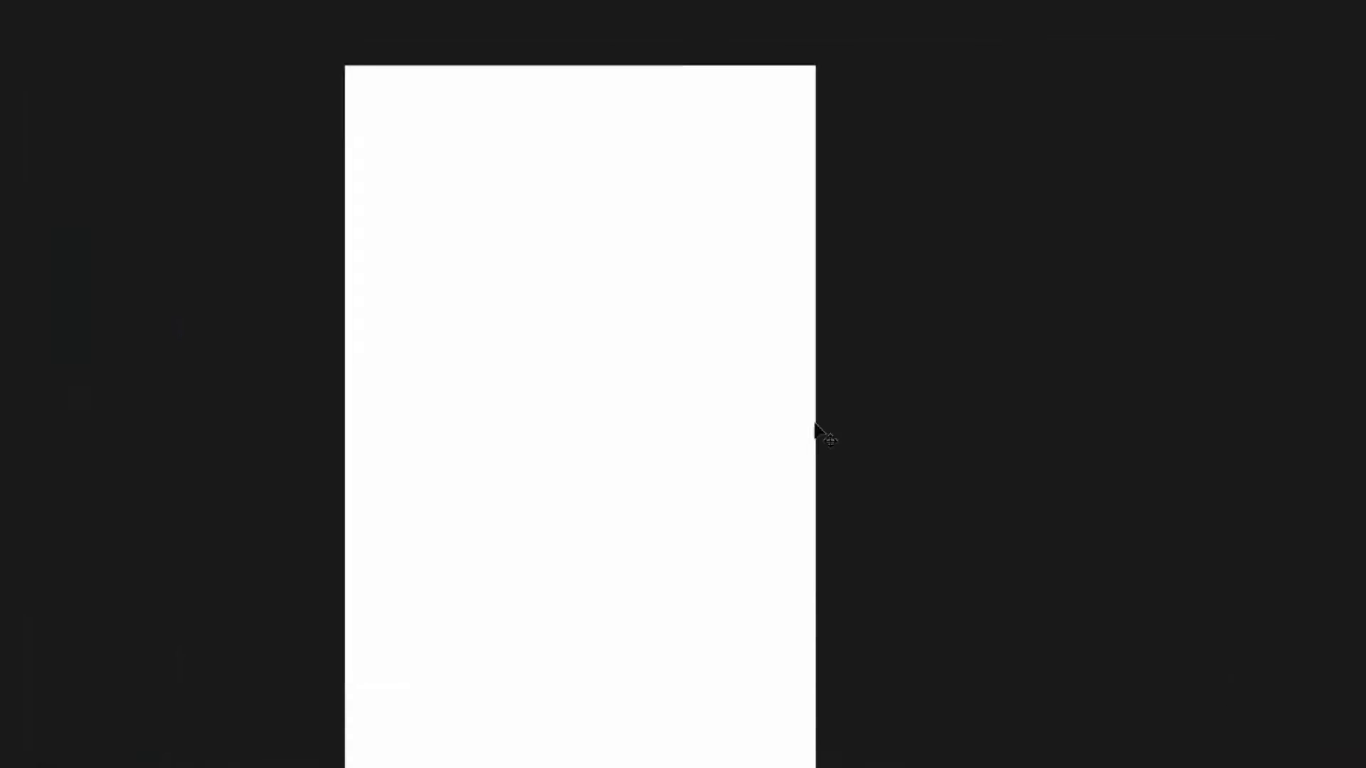
- Drag the empty backdrop into Movie Poster and stretch it to fill the canvas
left_click(250, 57)
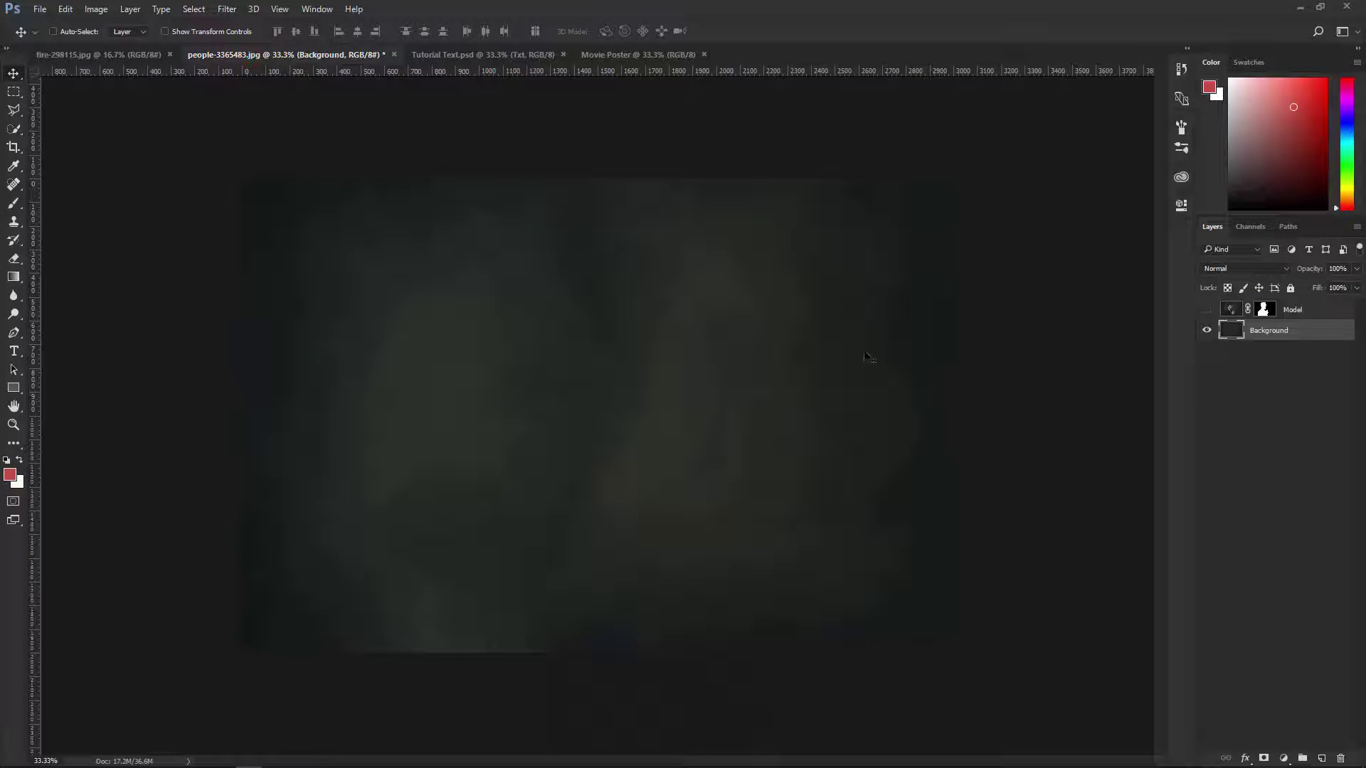
mouse_move(866, 358)
left_mouse_down()
mouse_move(636, 51)
mouse_move(606, 439)
left_mouse_up()
key("ctrl+t")
left_click_drag(280, 277, 448, 391)
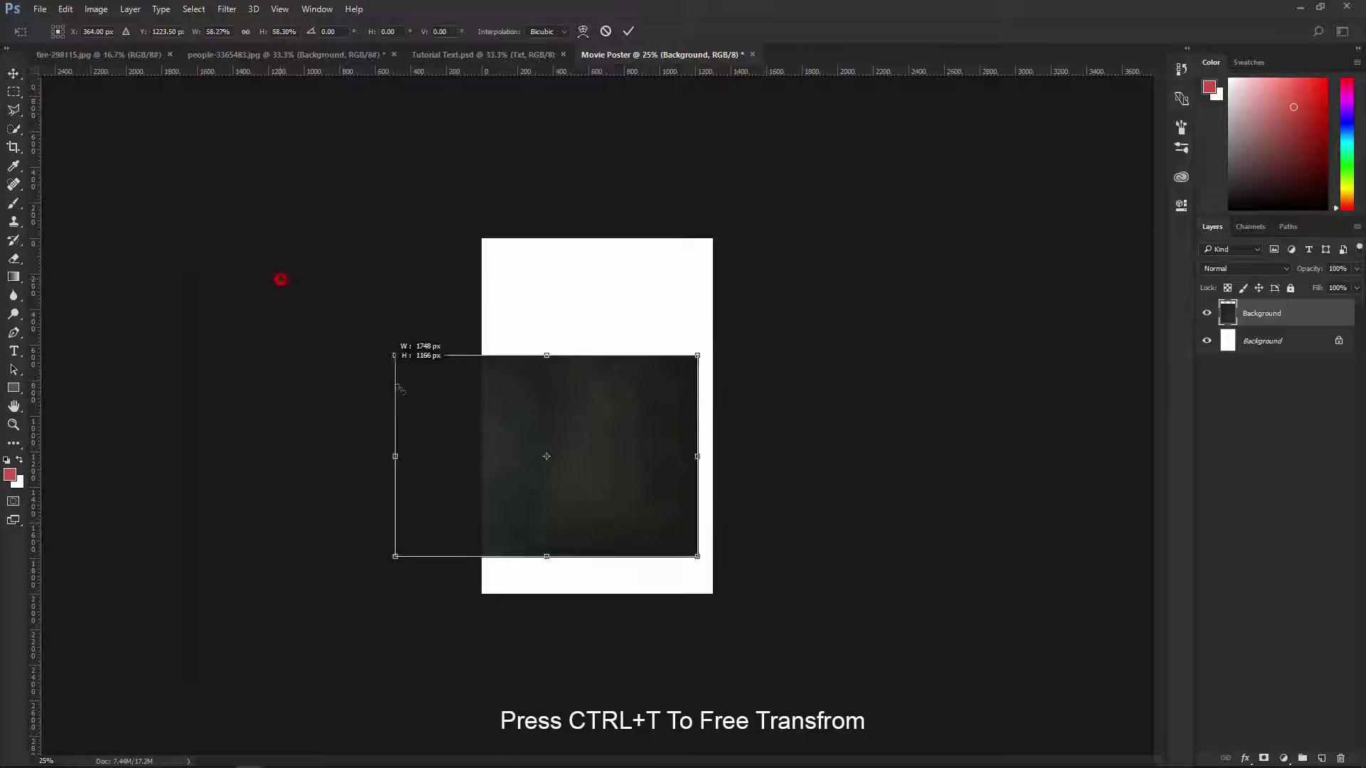
mouse_move(508, 437)
left_mouse_down()
mouse_move(541, 523)
mouse_move(712, 530)
left_mouse_up()
left_click_drag(614, 465, 614, 244)
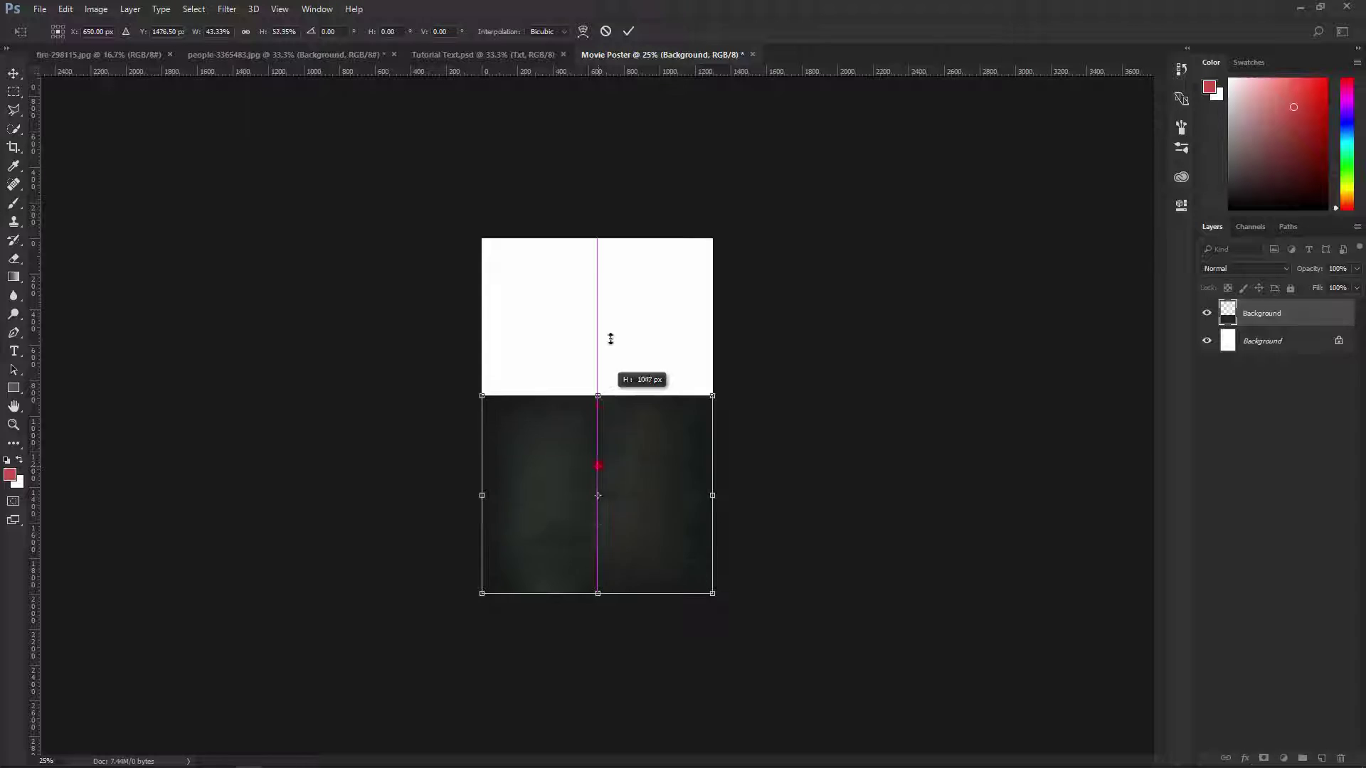
left_click(628, 30)
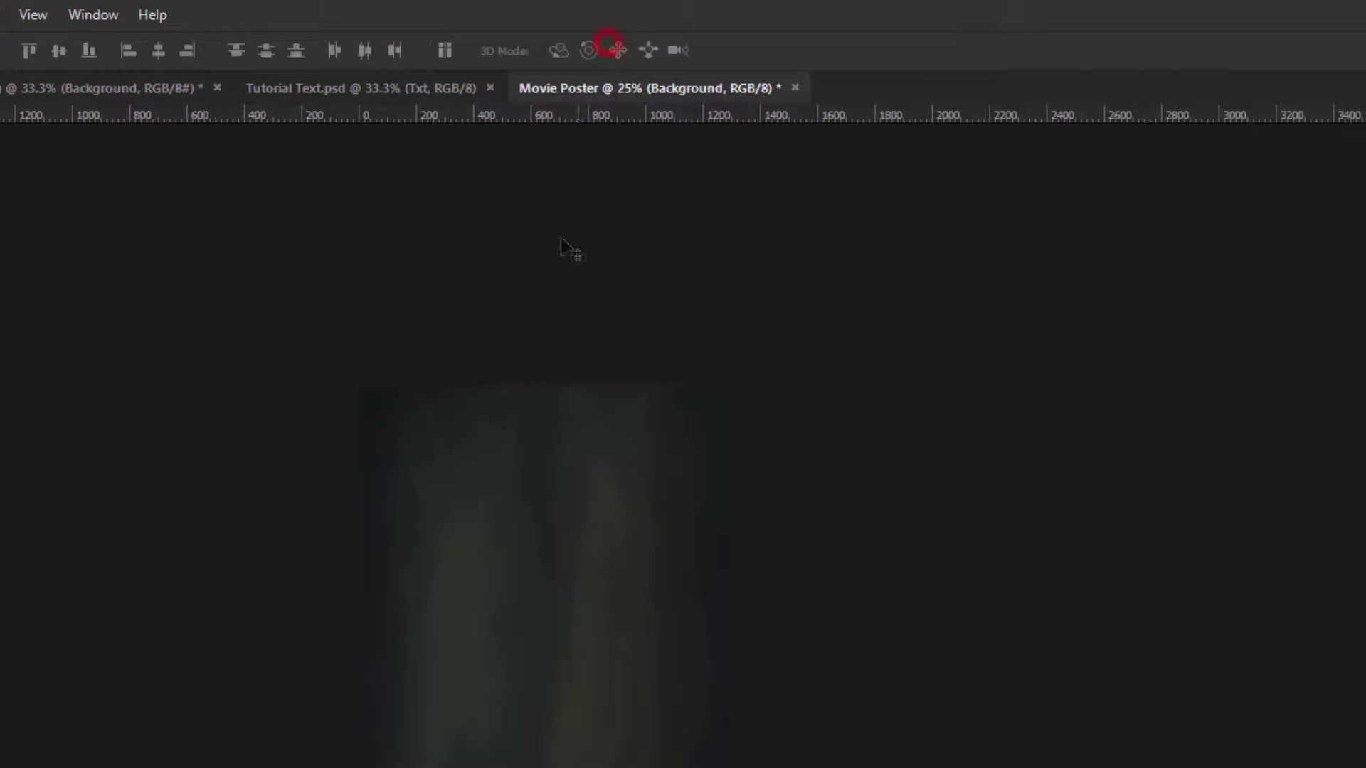
- Delete the poster's white Background layer
key("ctrl+plus")
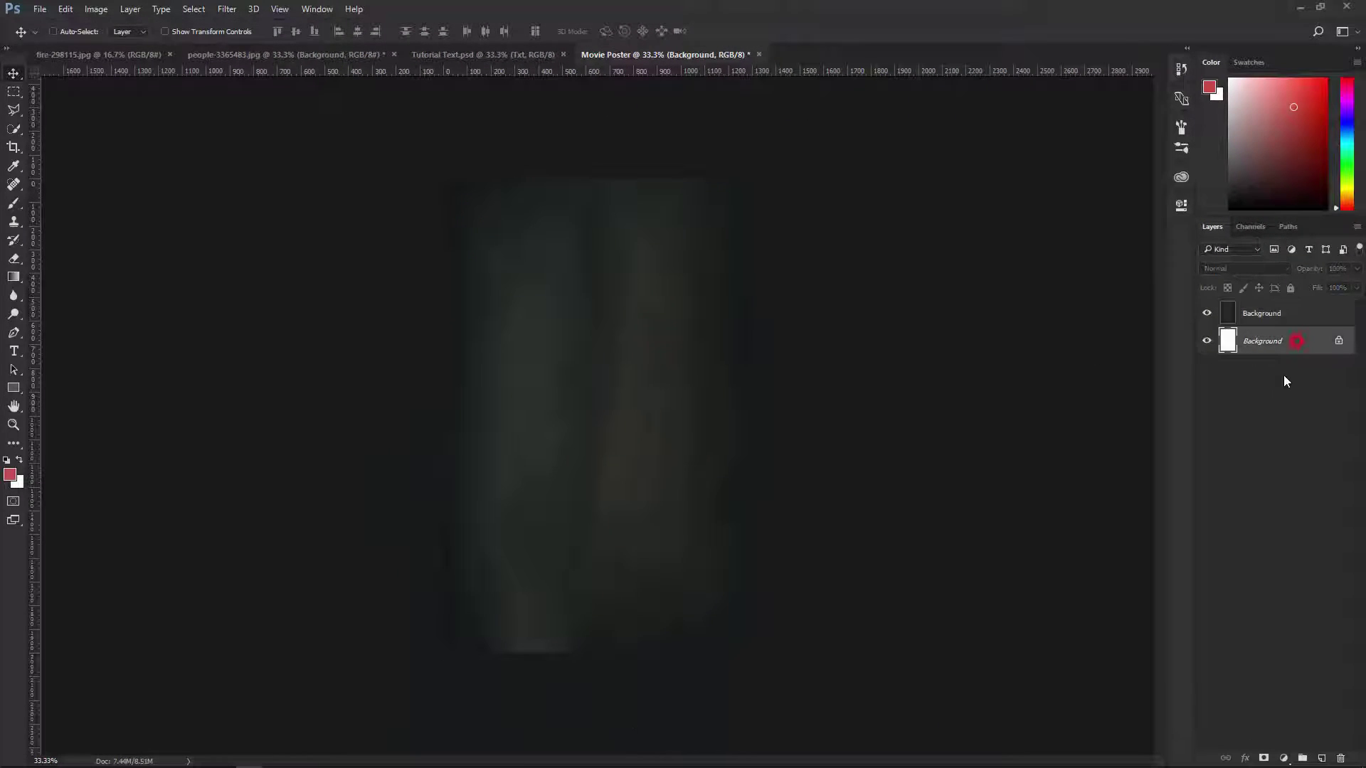
left_click(1341, 758)
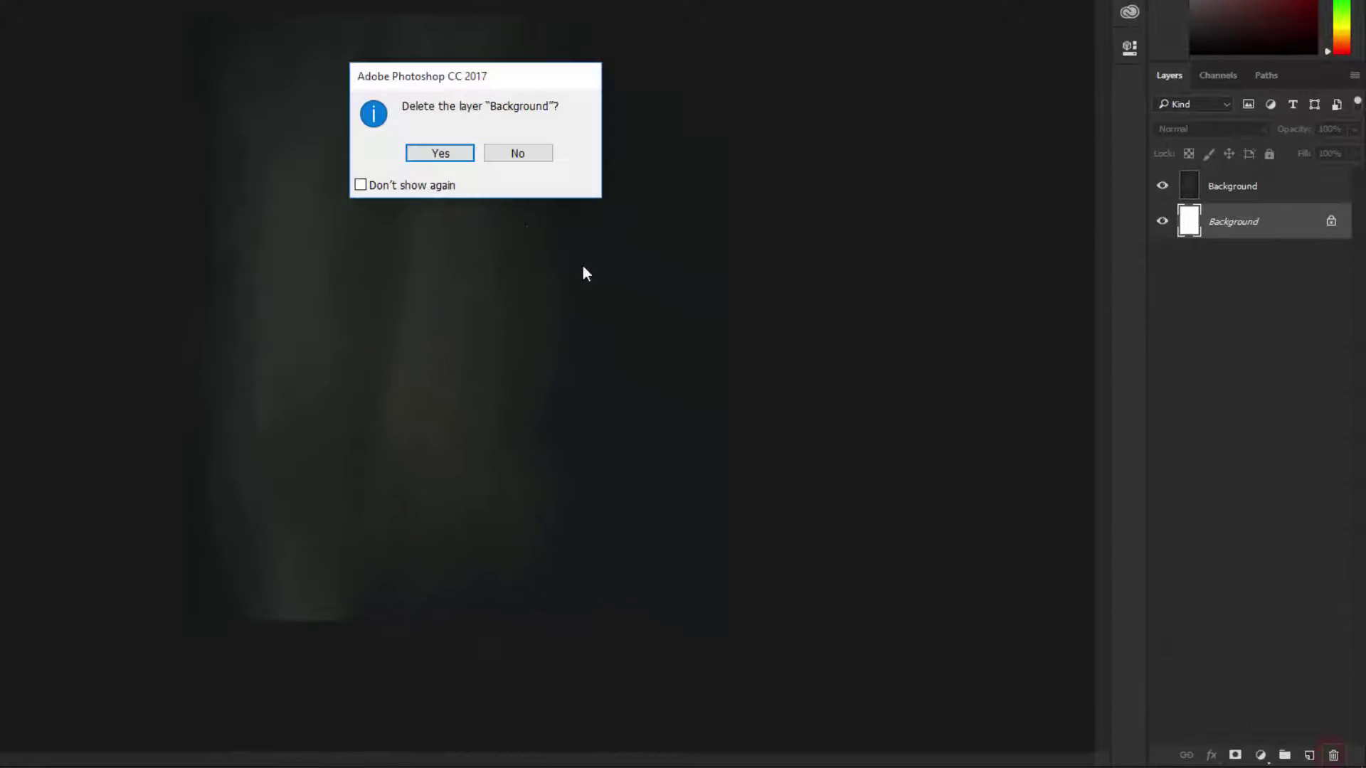
left_click(457, 152)
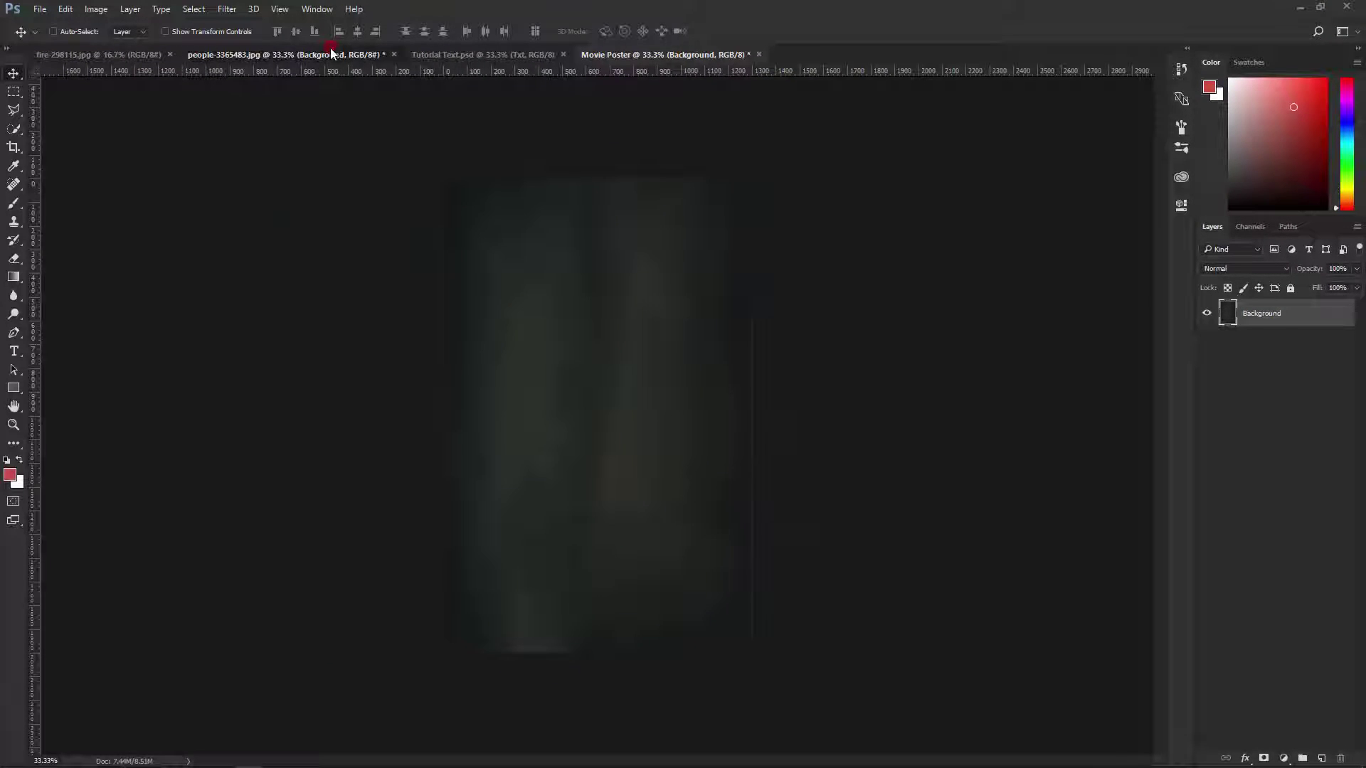
left_click(331, 53)
- Drag the Model cut-out into Movie Poster, scale it to 81.5% and nudge it upward
left_click(1205, 310)
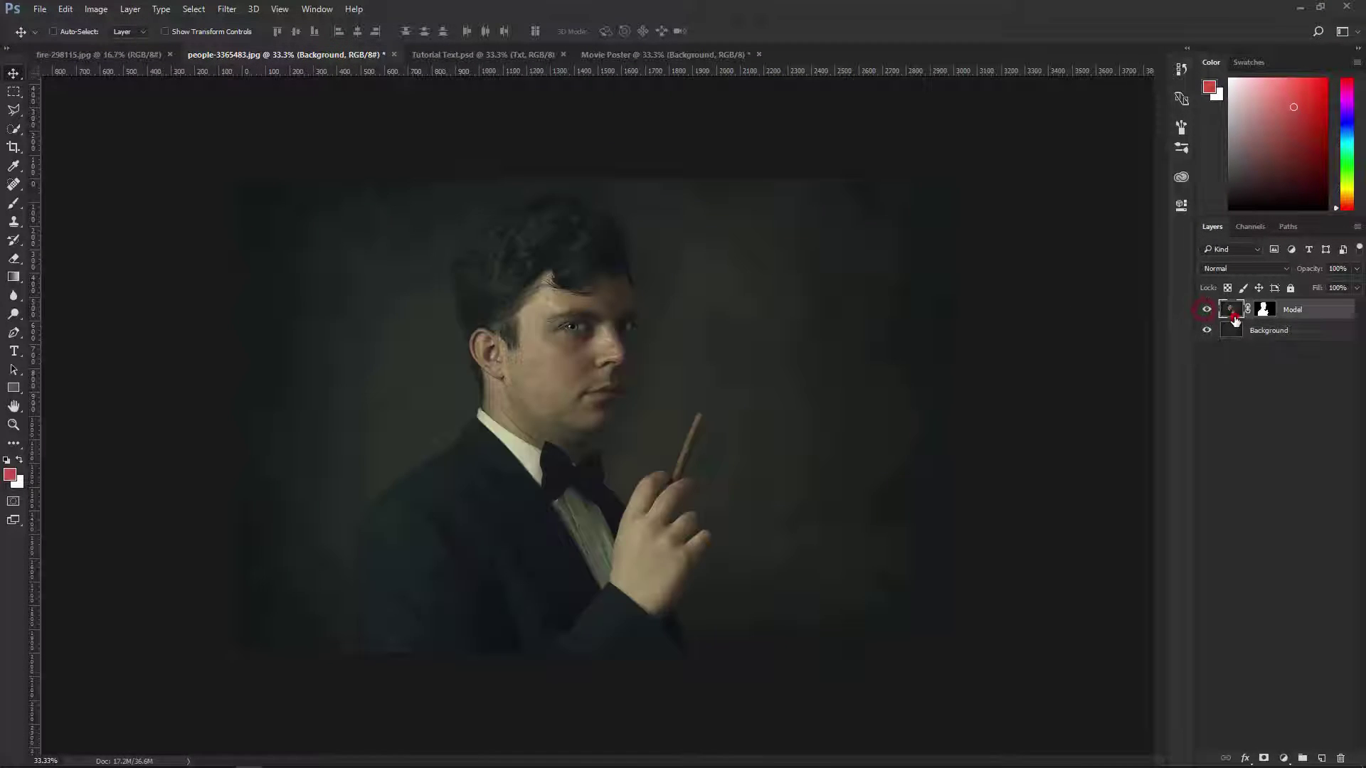
mouse_move(548, 368)
left_mouse_down()
mouse_move(586, 227)
mouse_move(602, 424)
left_mouse_up()
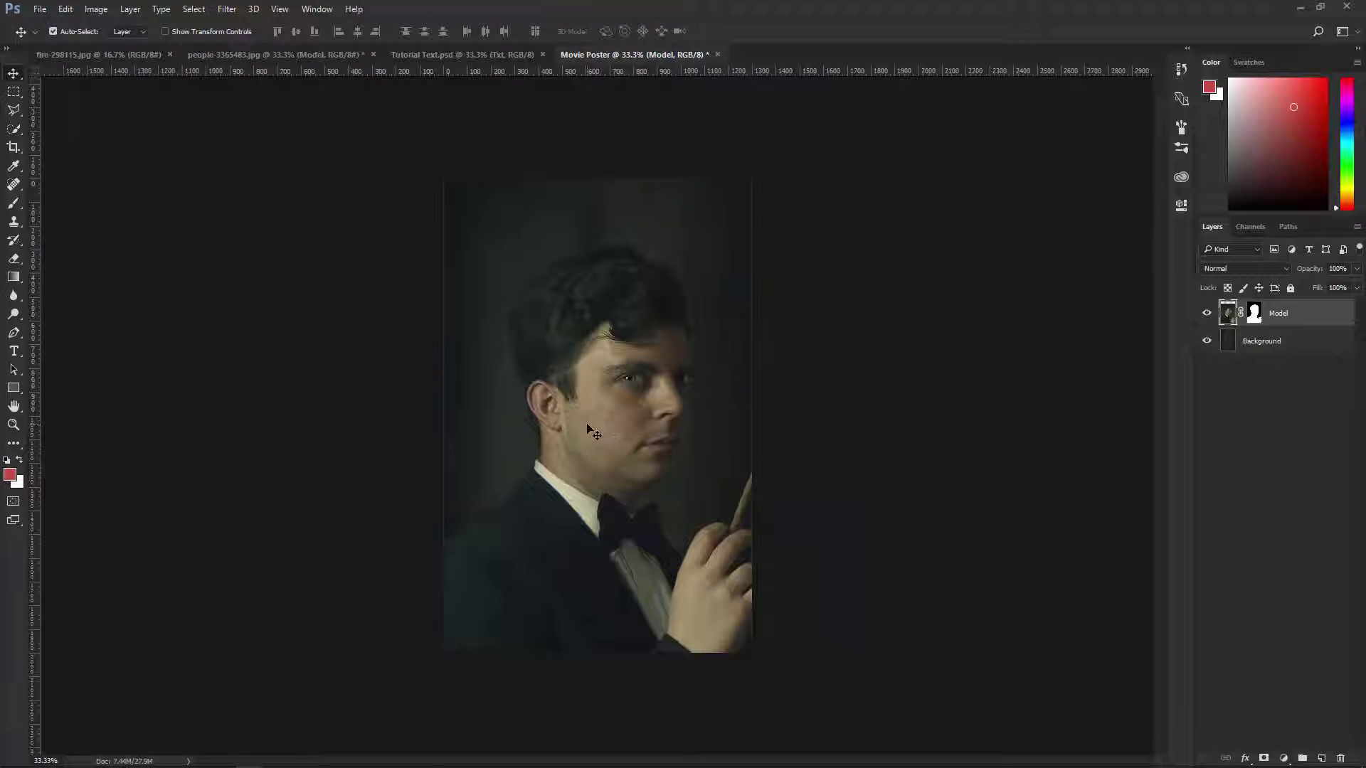
key("ctrl+t")
left_click_drag(299, 231, 366, 274)
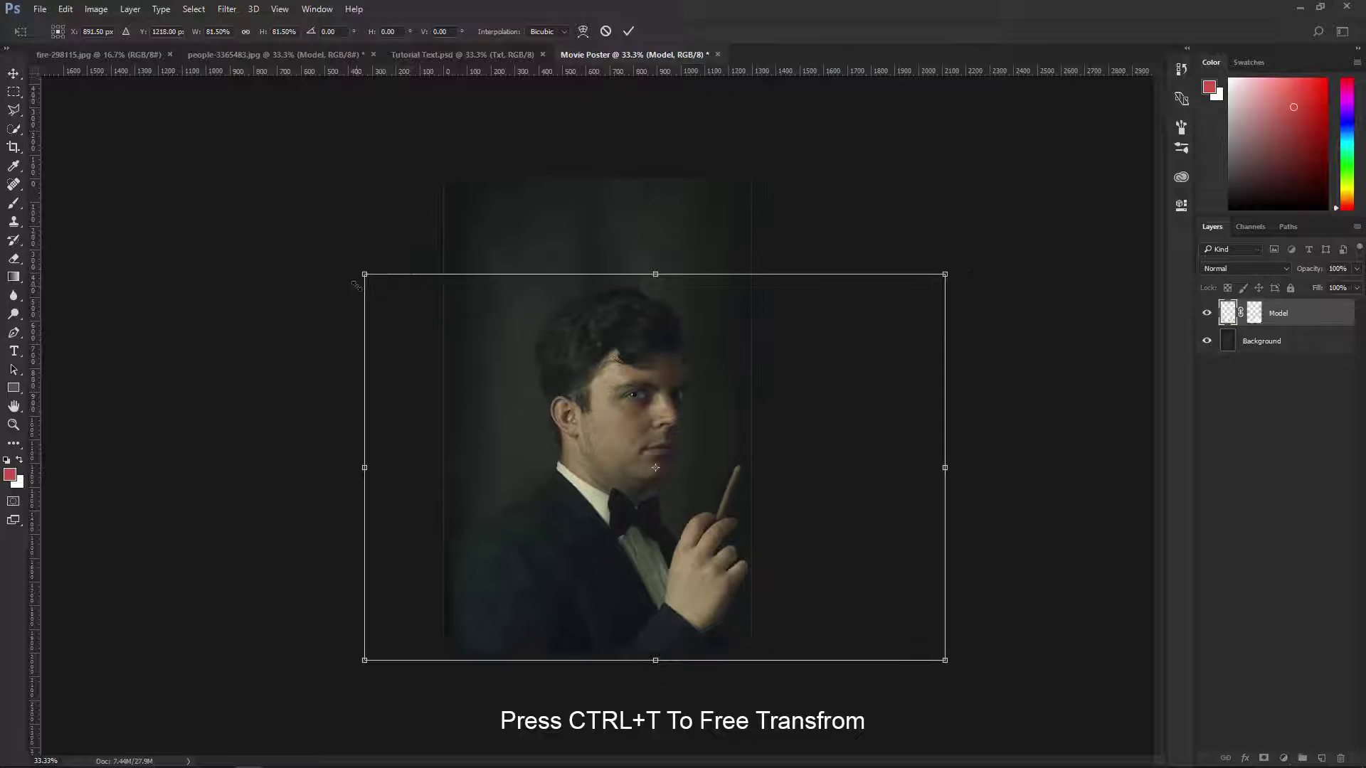
left_click_drag(599, 375, 595, 366)
left_click(629, 32)
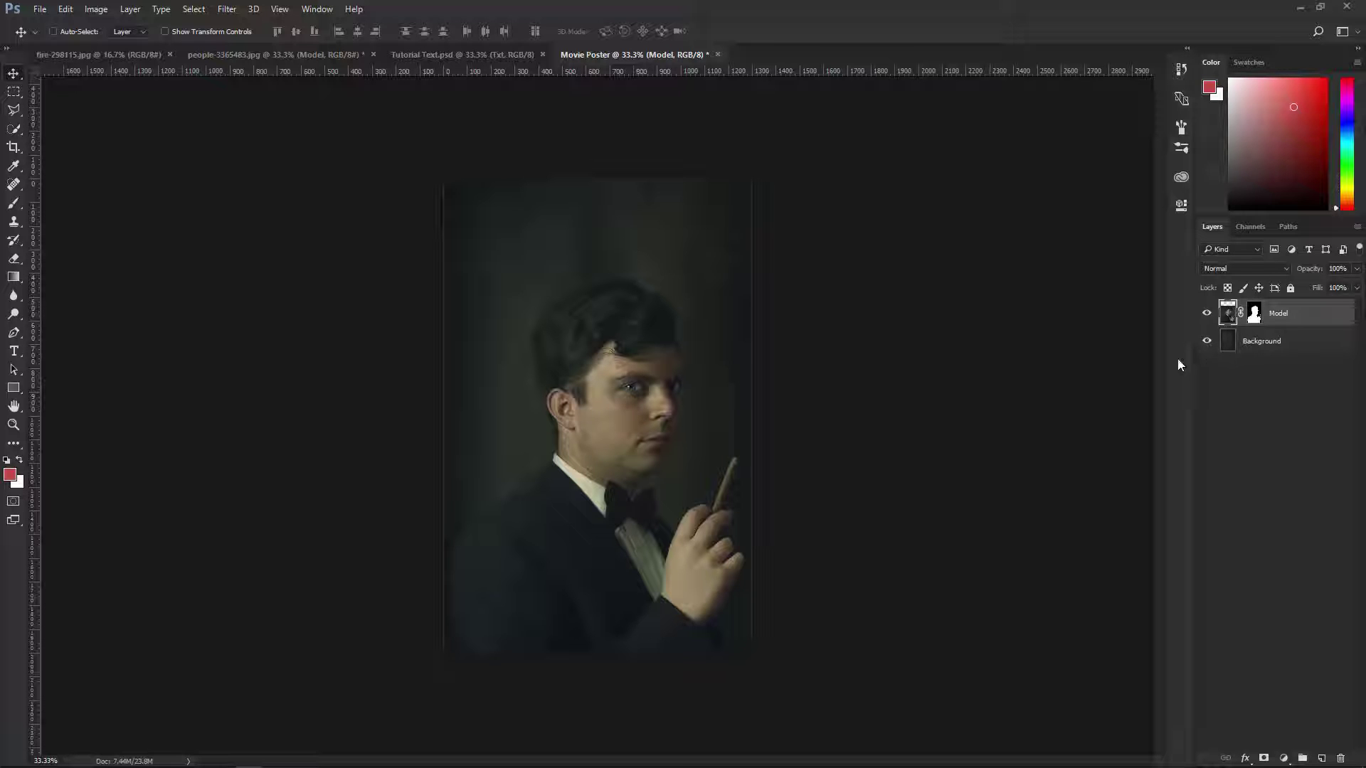
- Apply a Camera Raw Filter to the man with Clarity raised to +100
left_click(227, 9)
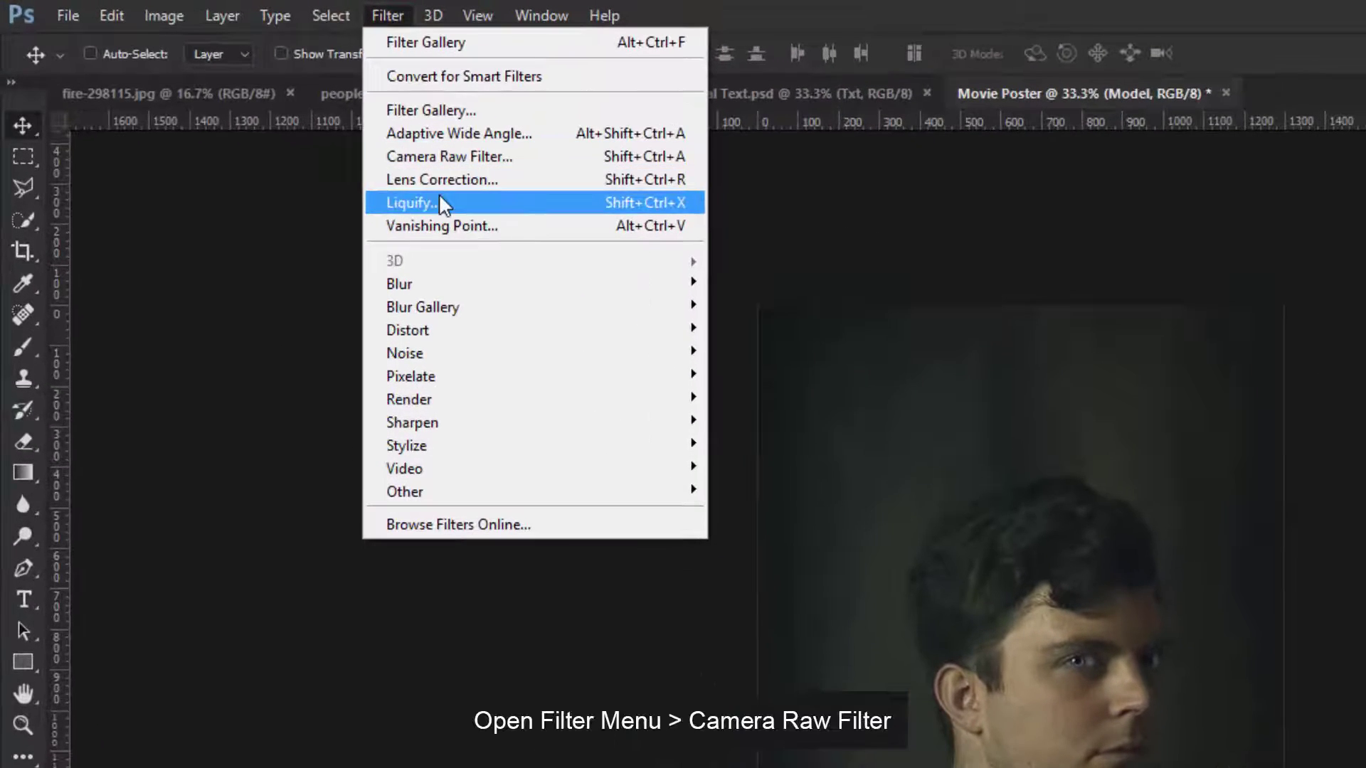
left_click(445, 157)
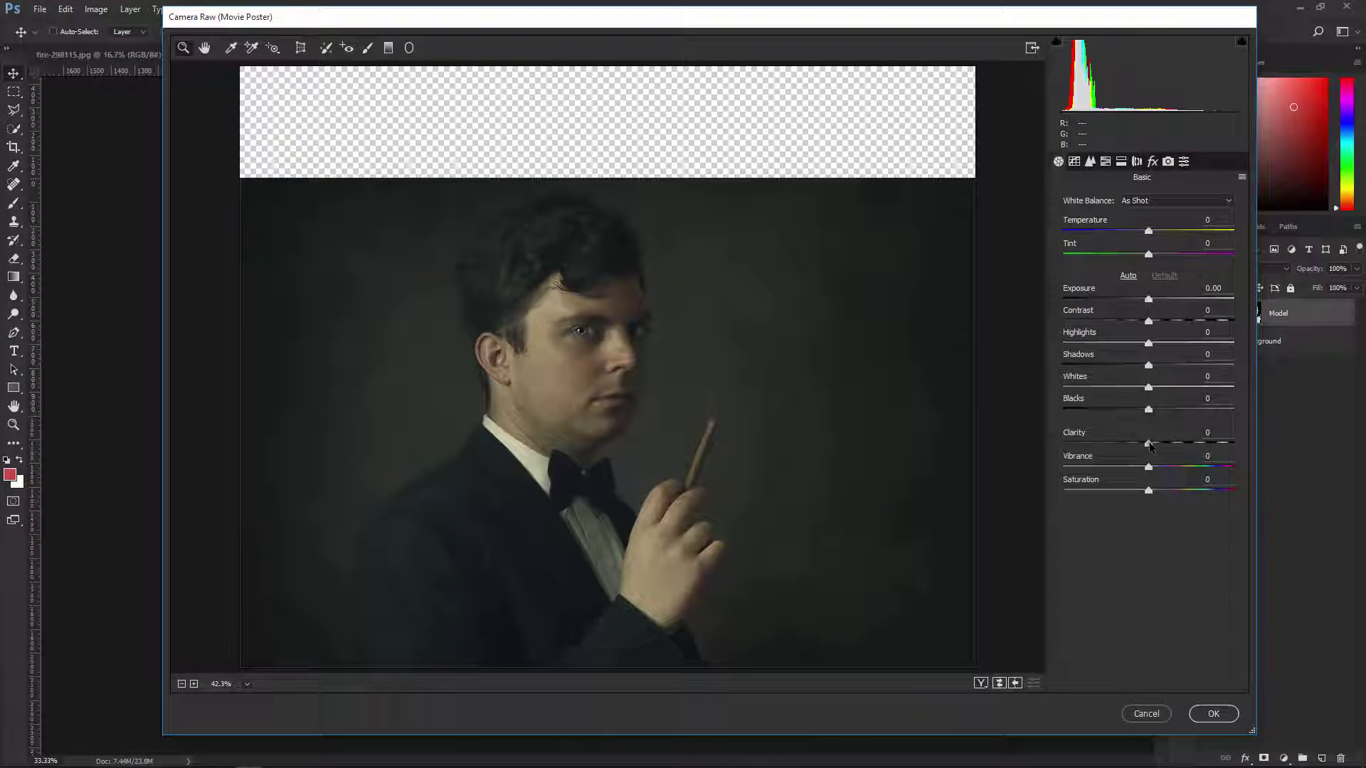
left_click_drag(1149, 444, 1260, 448)
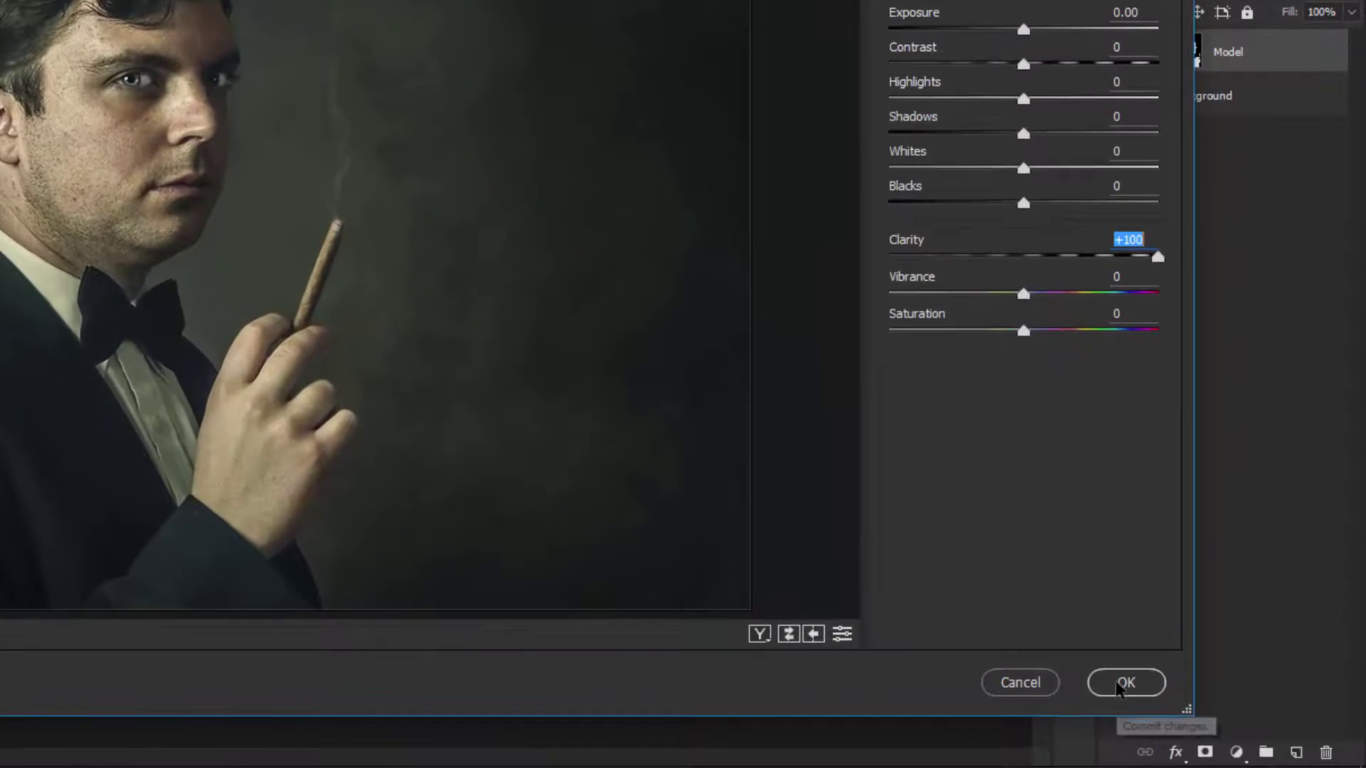
left_click(1213, 714)
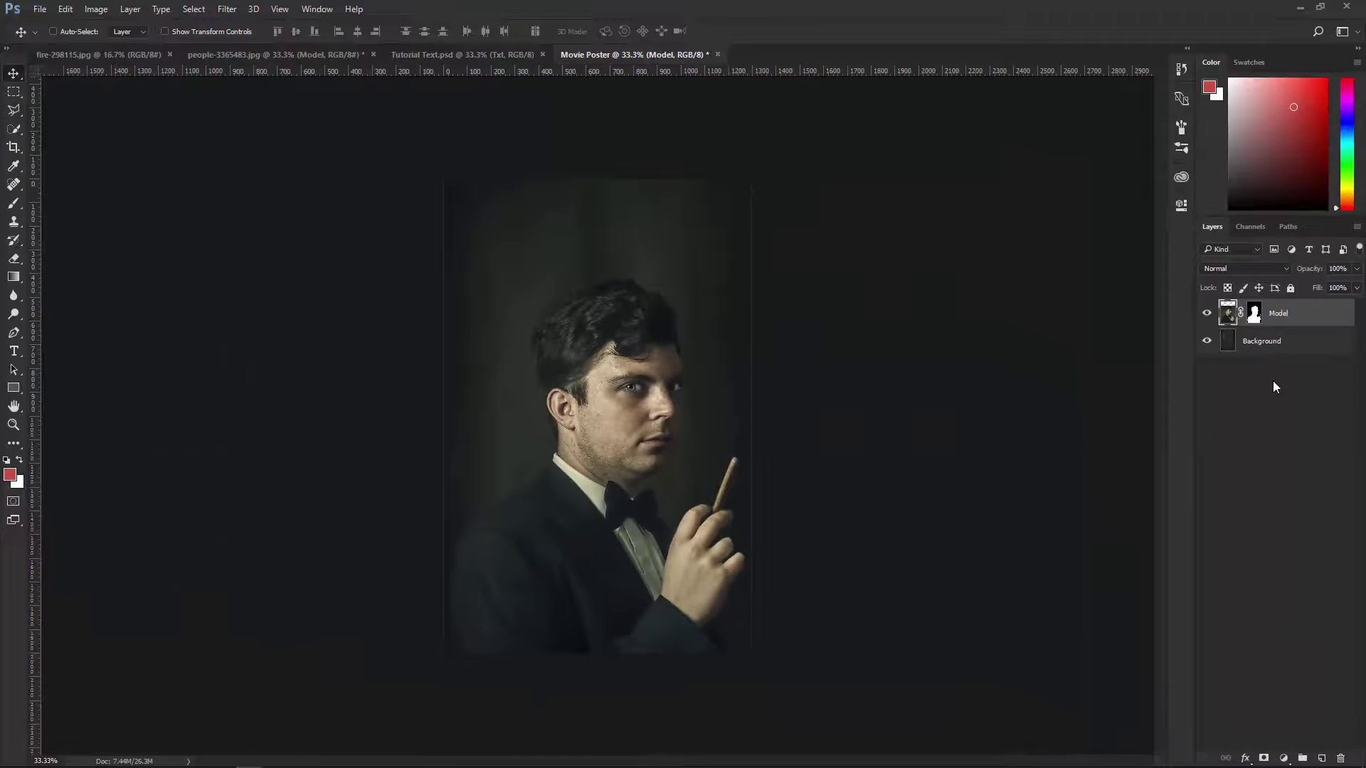
left_click(124, 53)
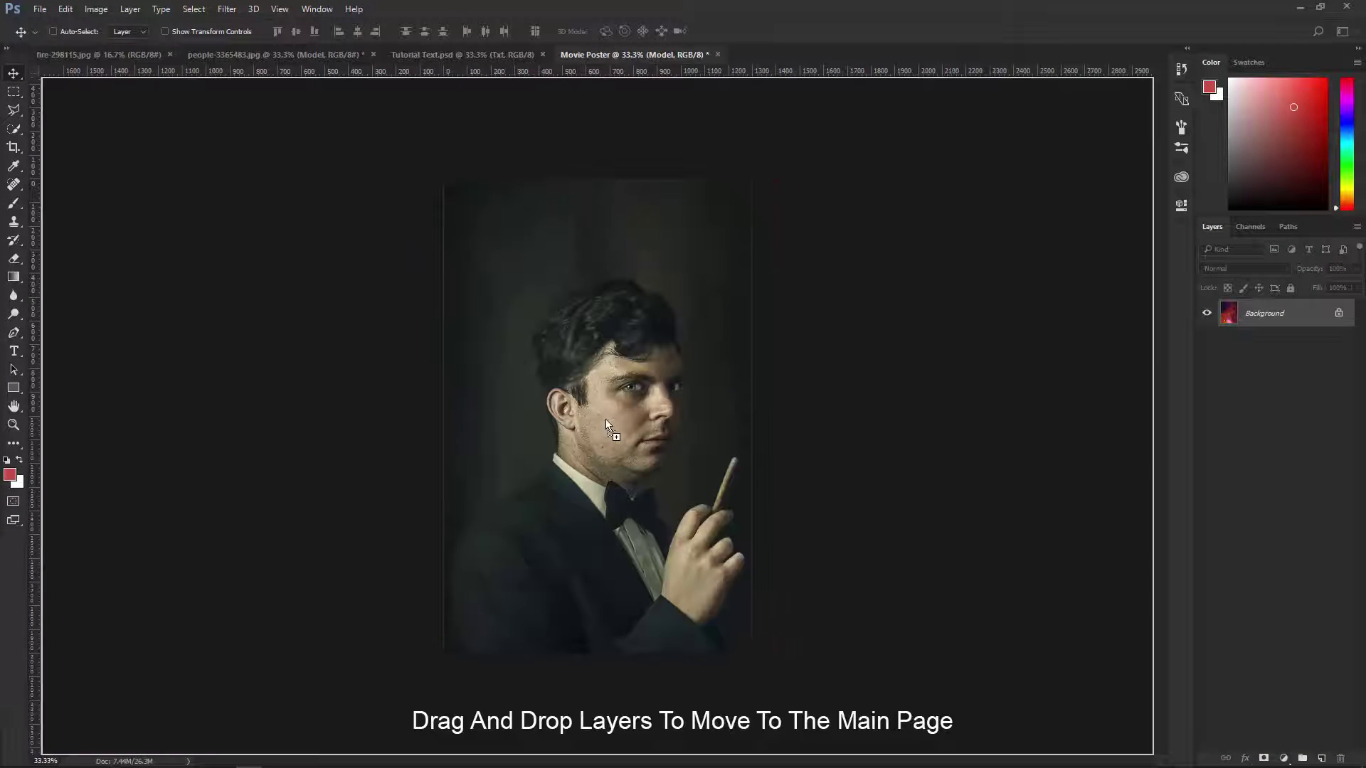
- Drop the fire sparks image into Movie Poster as Layer 1, scaled to W 43.33%, H 50%
left_click_drag(611, 63, 605, 420)
key("ctrl+t")
key("ctrl+minus")
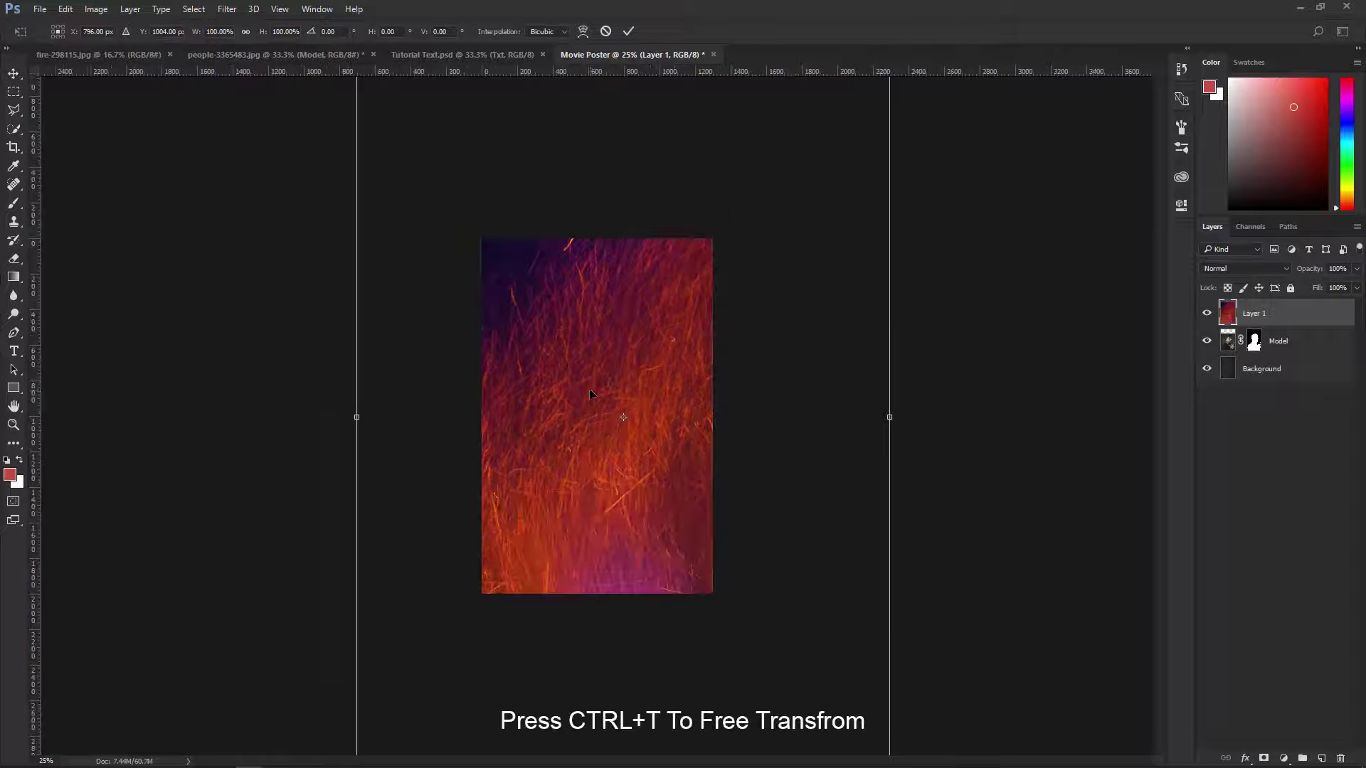
key("ctrl+minus")
left_click_drag(436, 180, 557, 339)
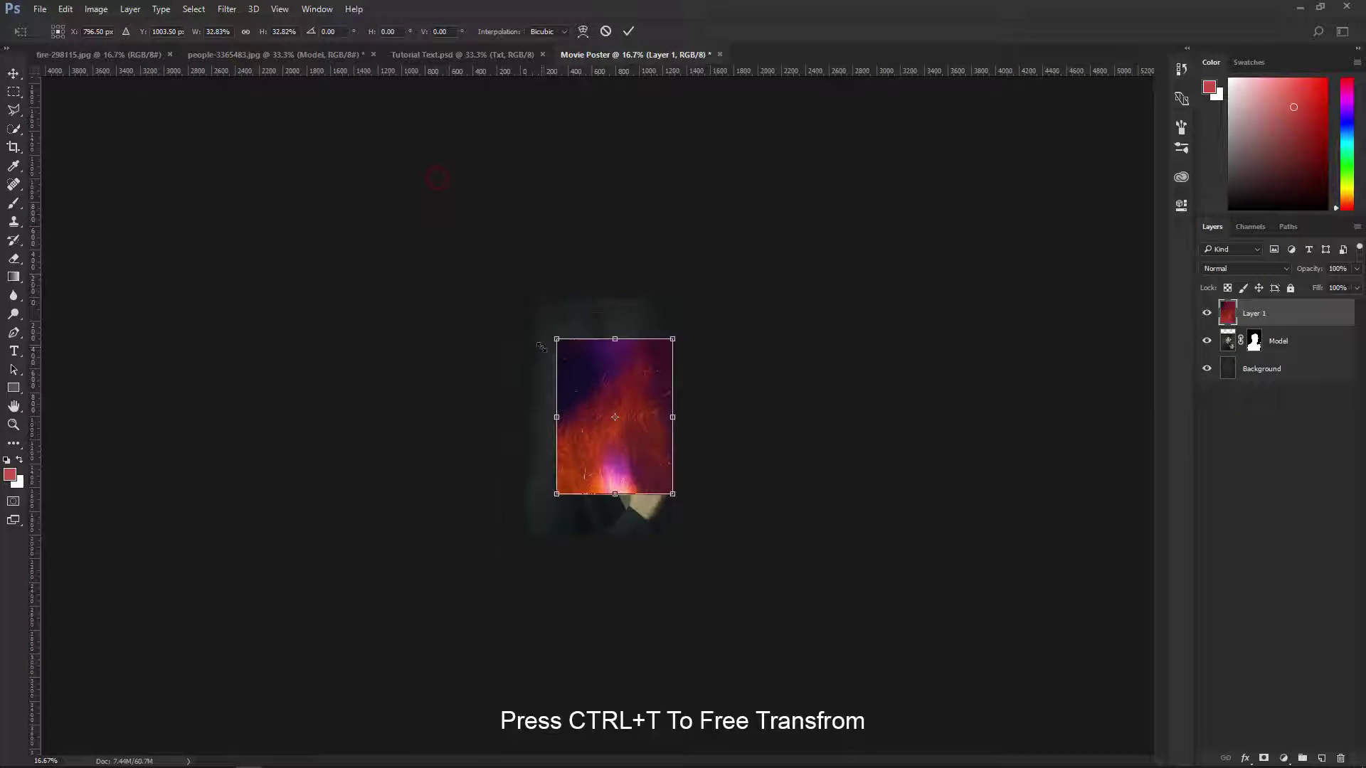
mouse_move(640, 385)
left_mouse_down()
mouse_move(603, 425)
mouse_move(673, 457)
left_mouse_up()
left_click_drag(579, 379, 579, 299)
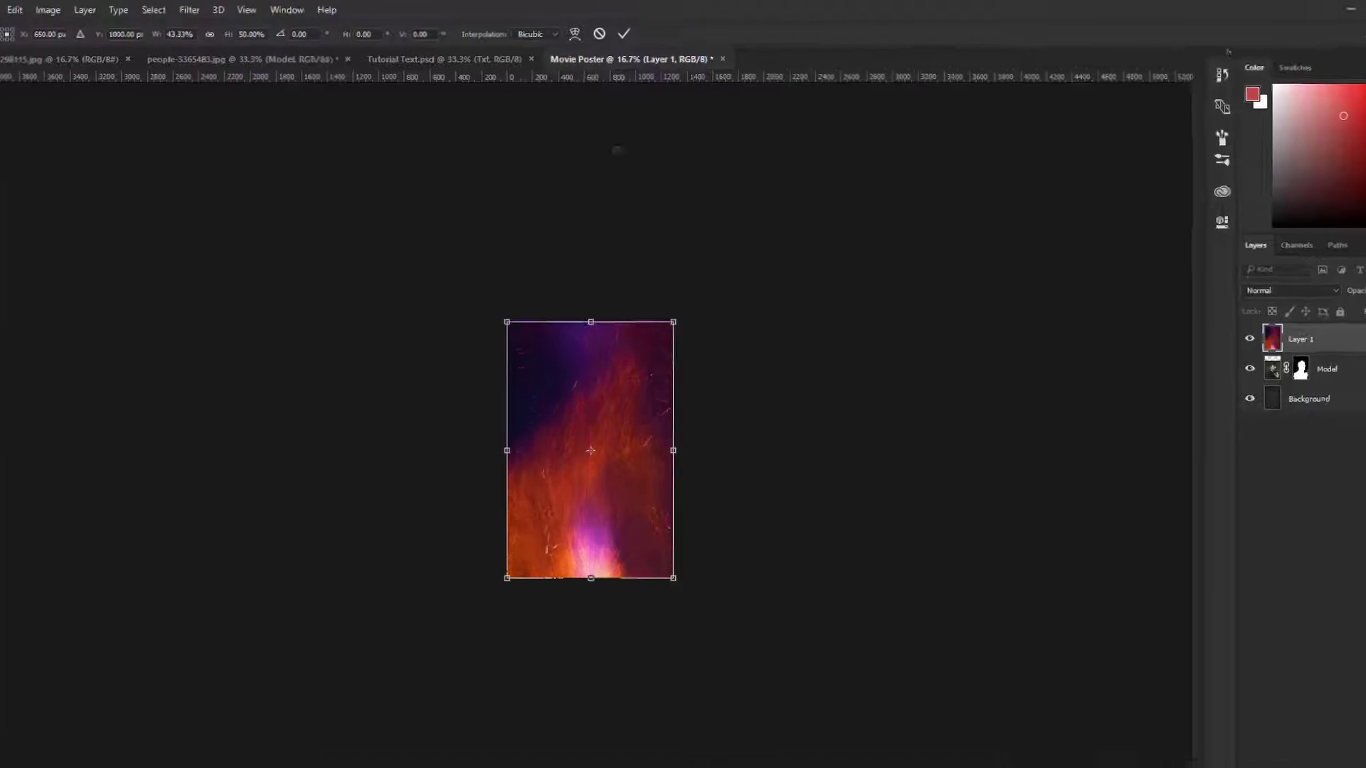
left_click(623, 33)
- Set the fire layer's blend mode to Screen over the portrait
left_click(584, 436)
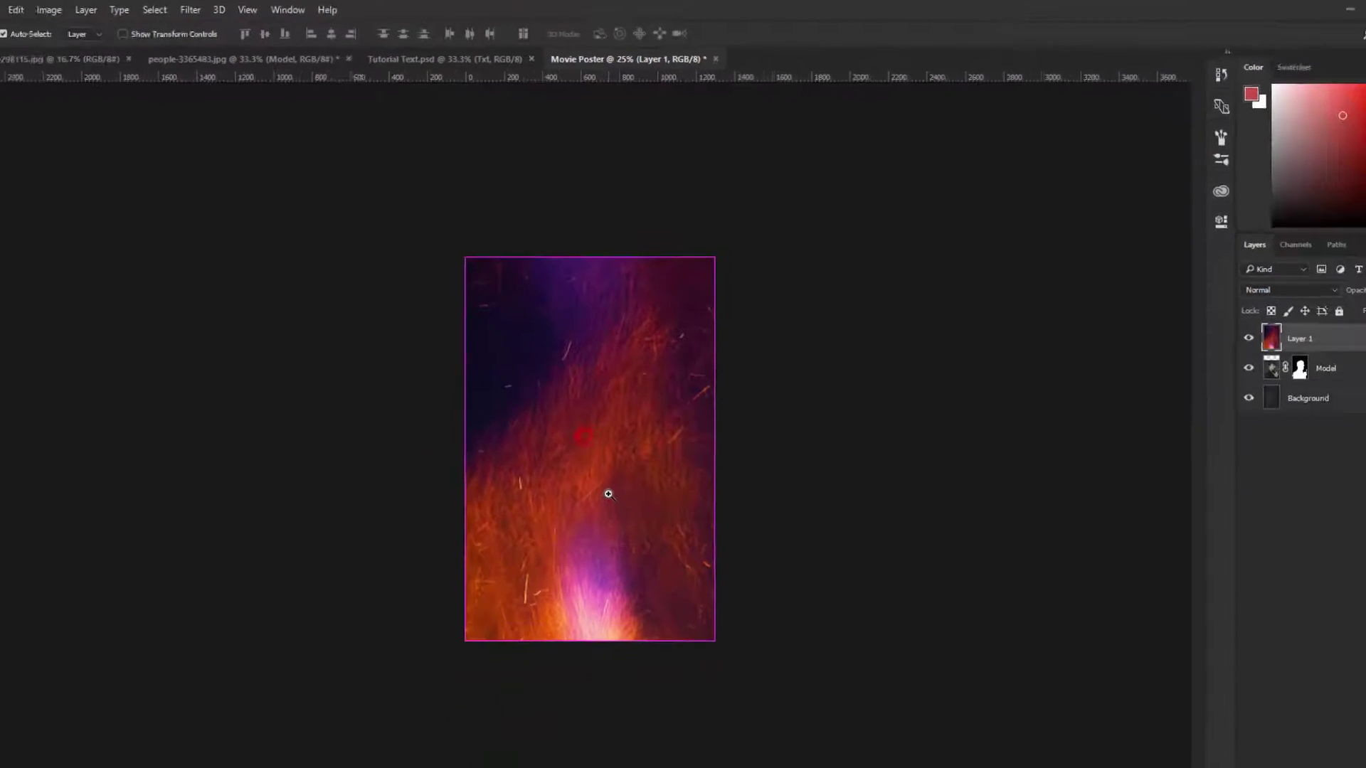
left_click(608, 493)
left_click(1281, 290)
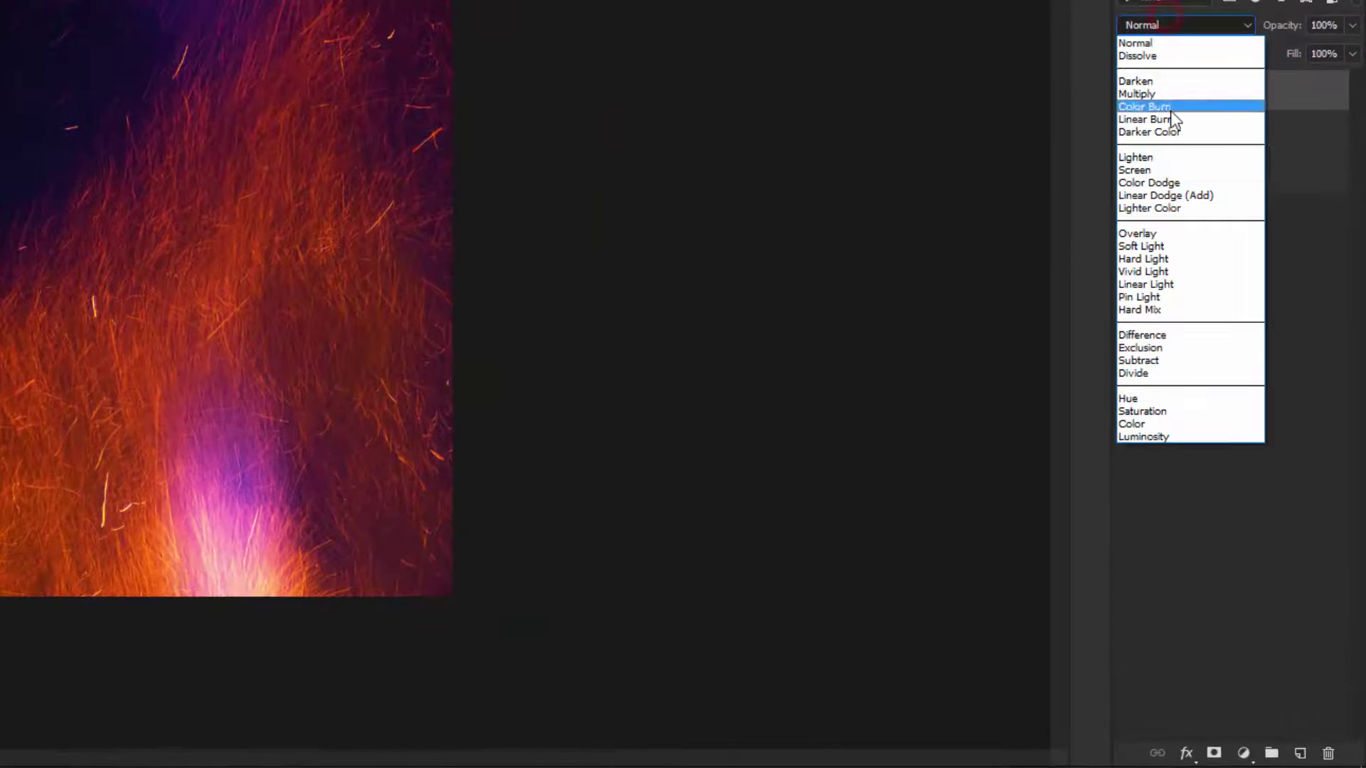
left_click(1138, 170)
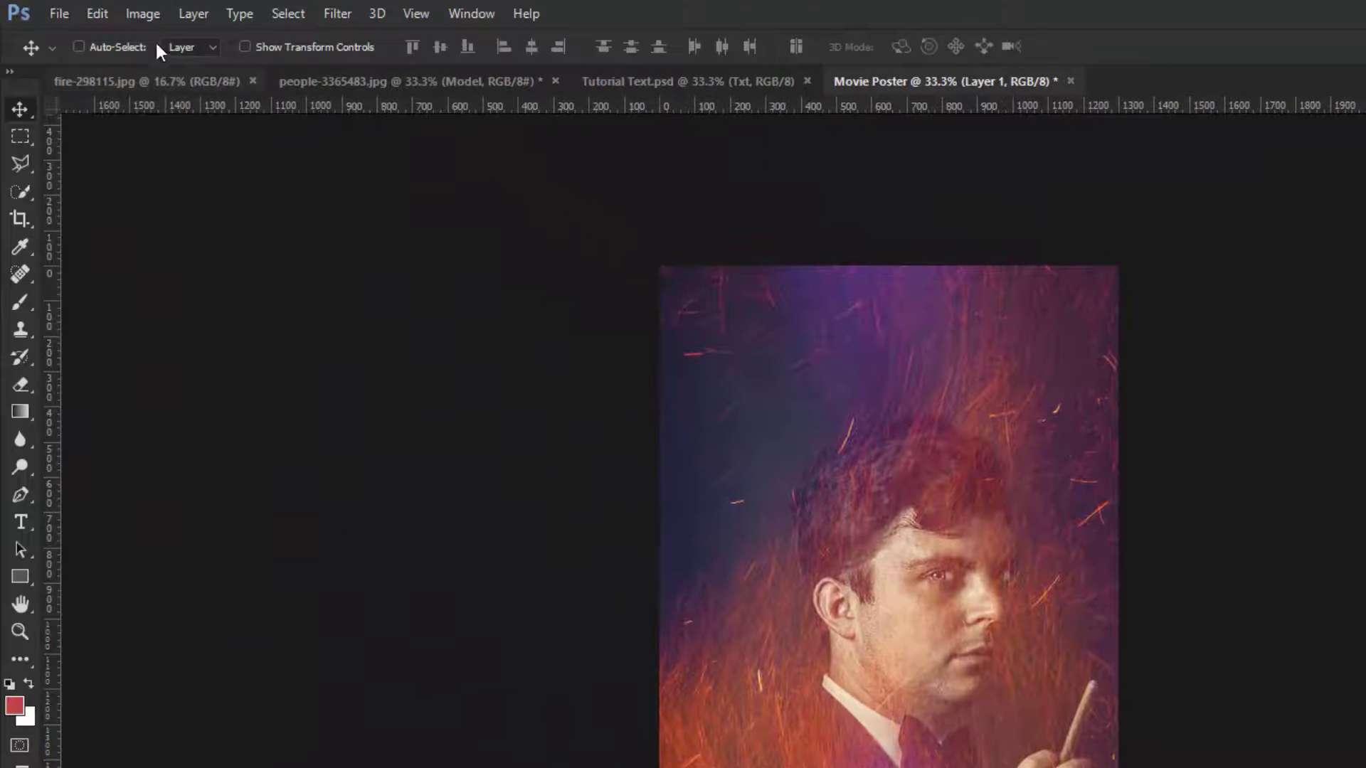
- Darken the fire layer with Levels, midtone value 0.41
left_click(140, 19)
mouse_move(174, 67)
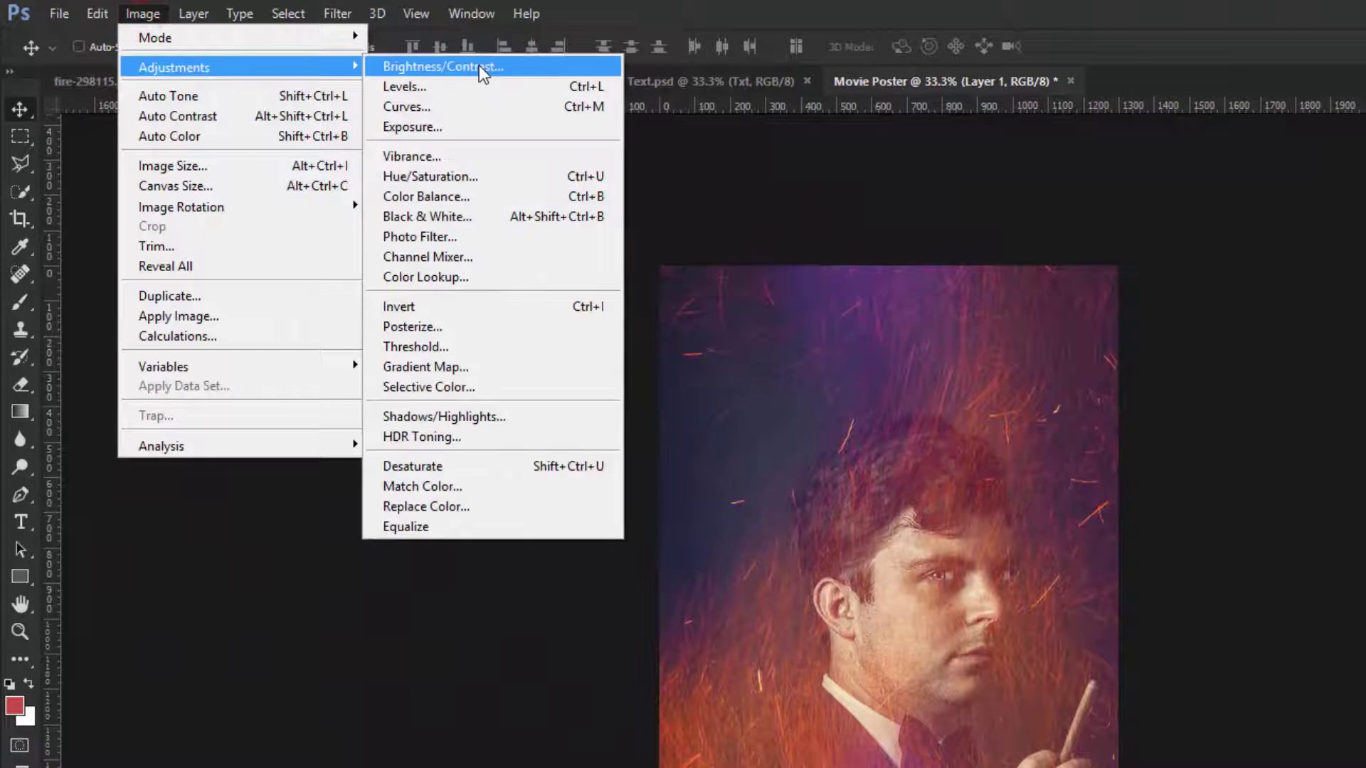
left_click(458, 88)
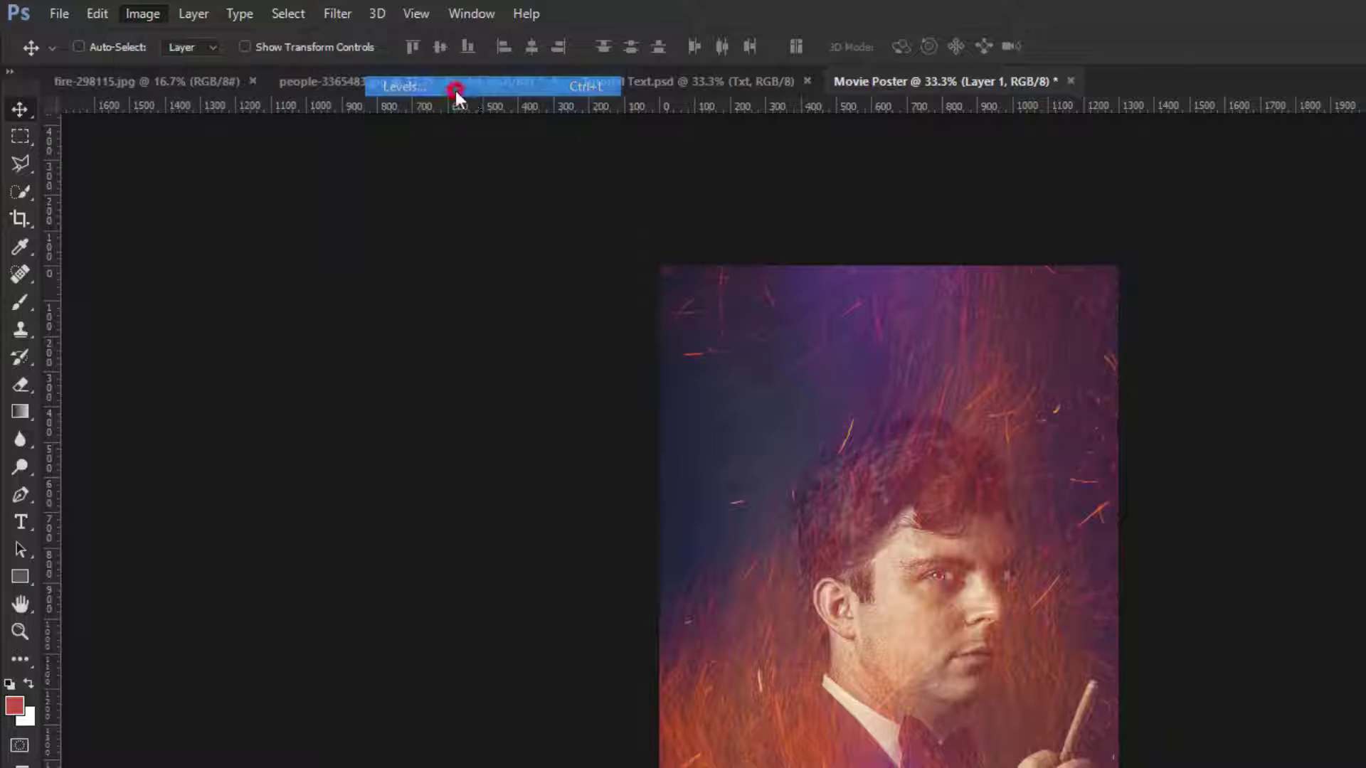
mouse_move(1071, 480)
left_mouse_down()
mouse_move(939, 481)
mouse_move(985, 480)
left_mouse_up()
left_click(1131, 279)
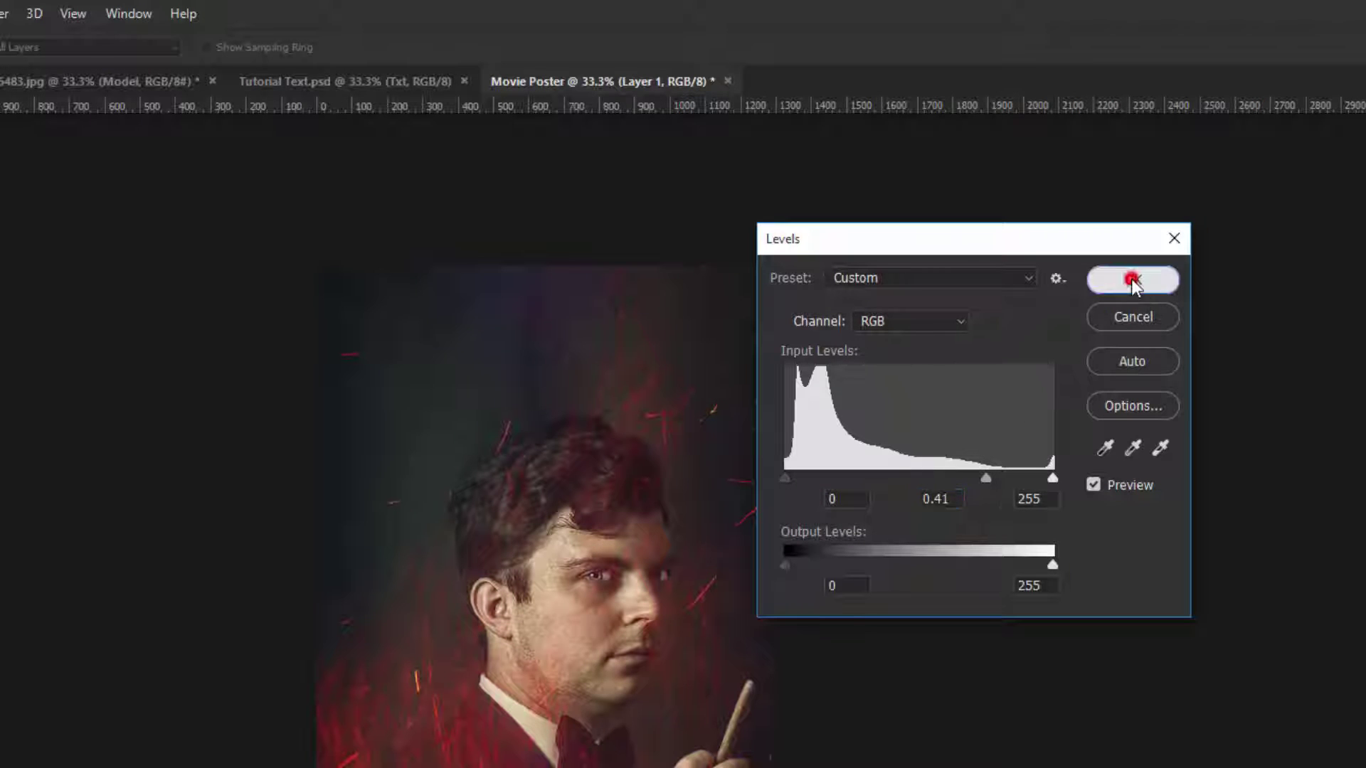
- Confirm Levels, then duplicate Background and move the copy to the top of the stack
left_click(1274, 367)
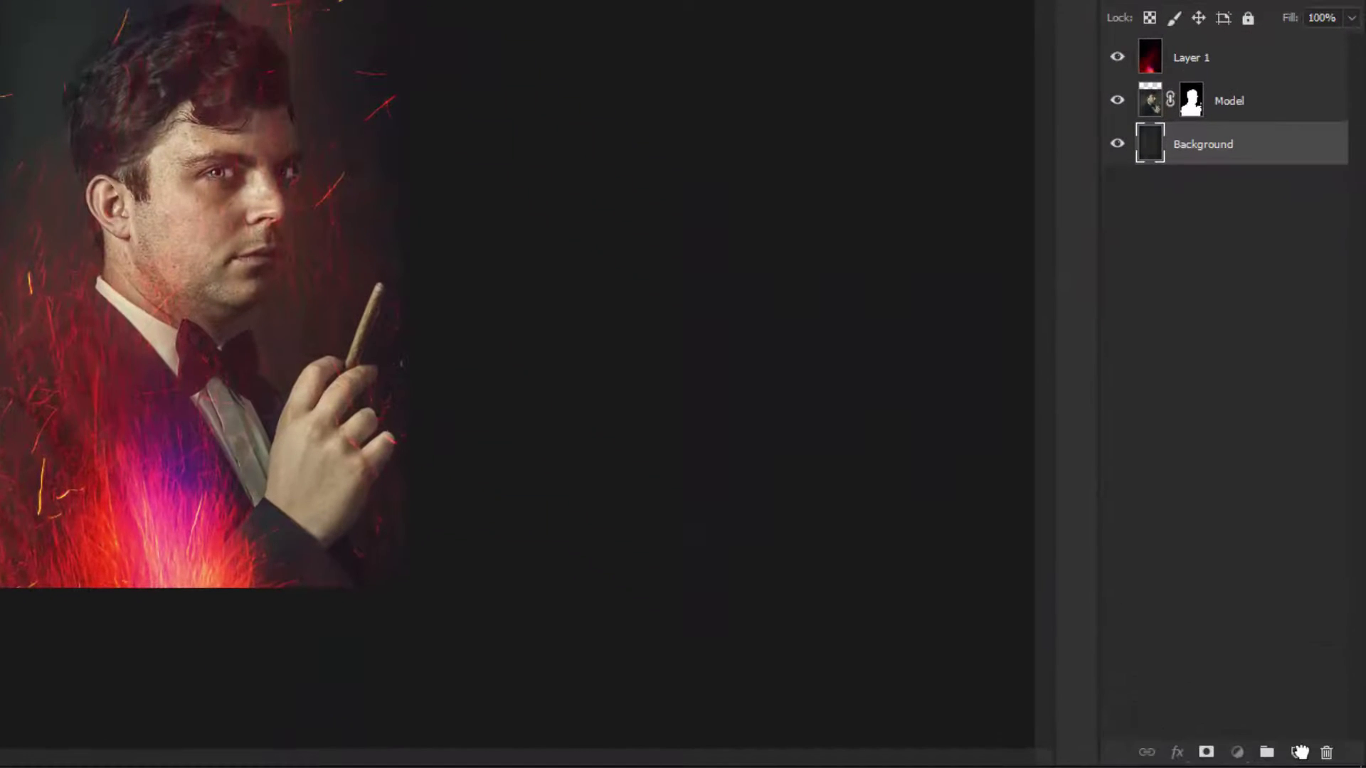
left_click_drag(1268, 377, 1322, 758)
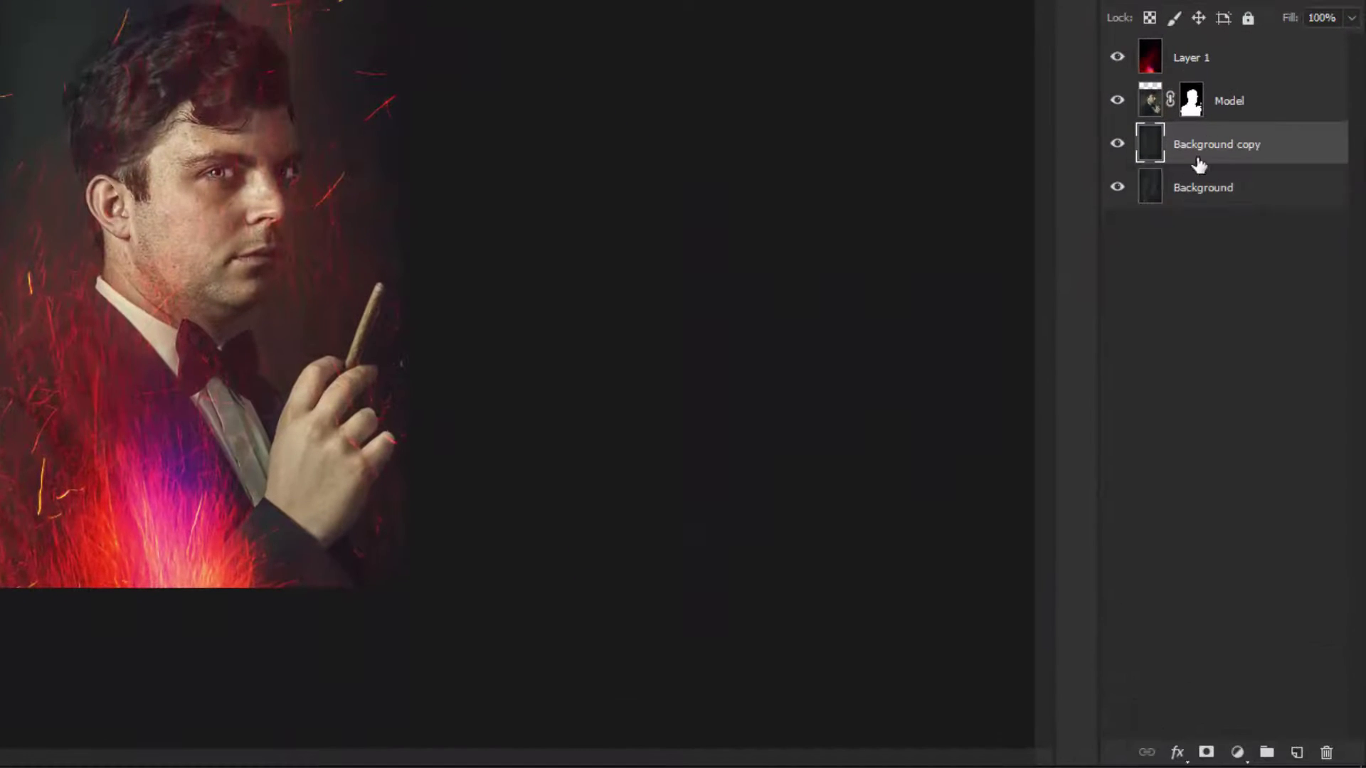
left_click_drag(1199, 165, 1216, 39)
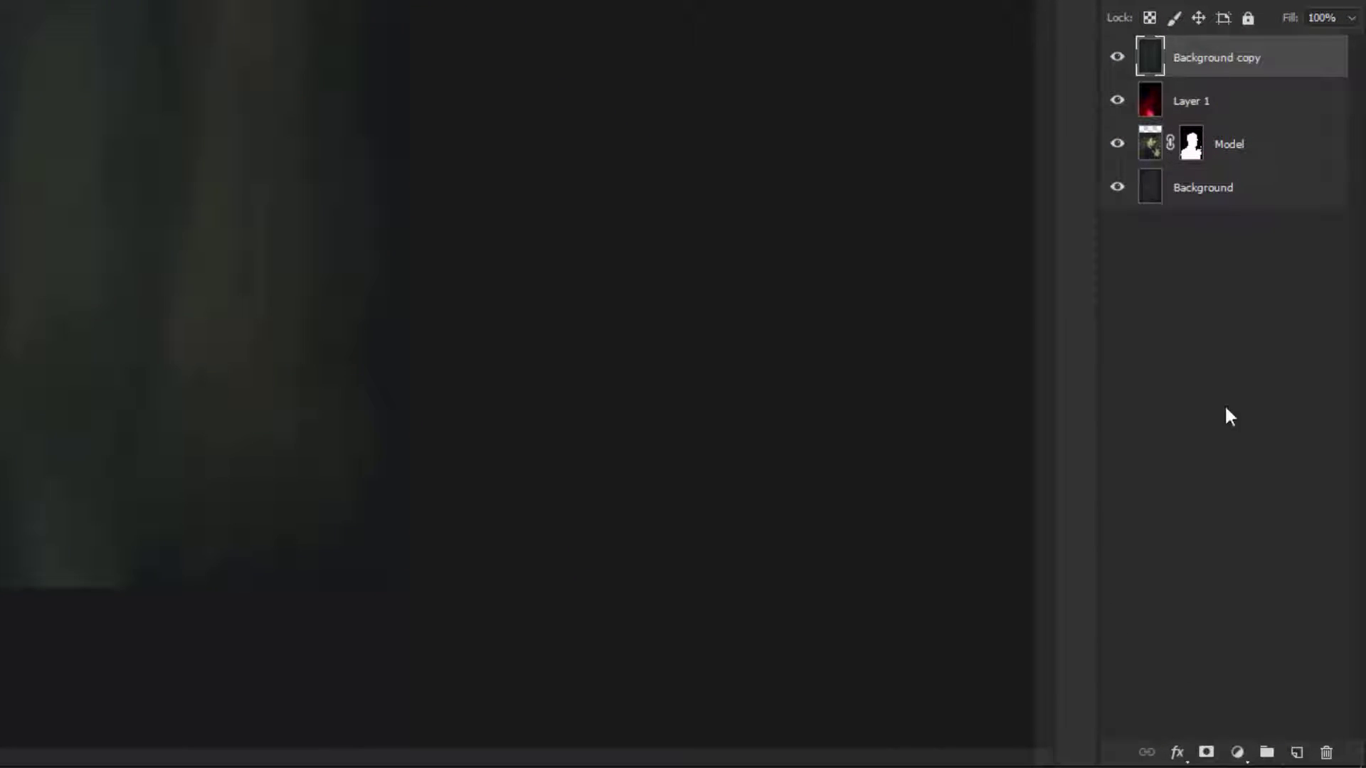
- Mask the Background copy with a vertical gradient so the portrait fades to dark at the bottom
left_click(1207, 752)
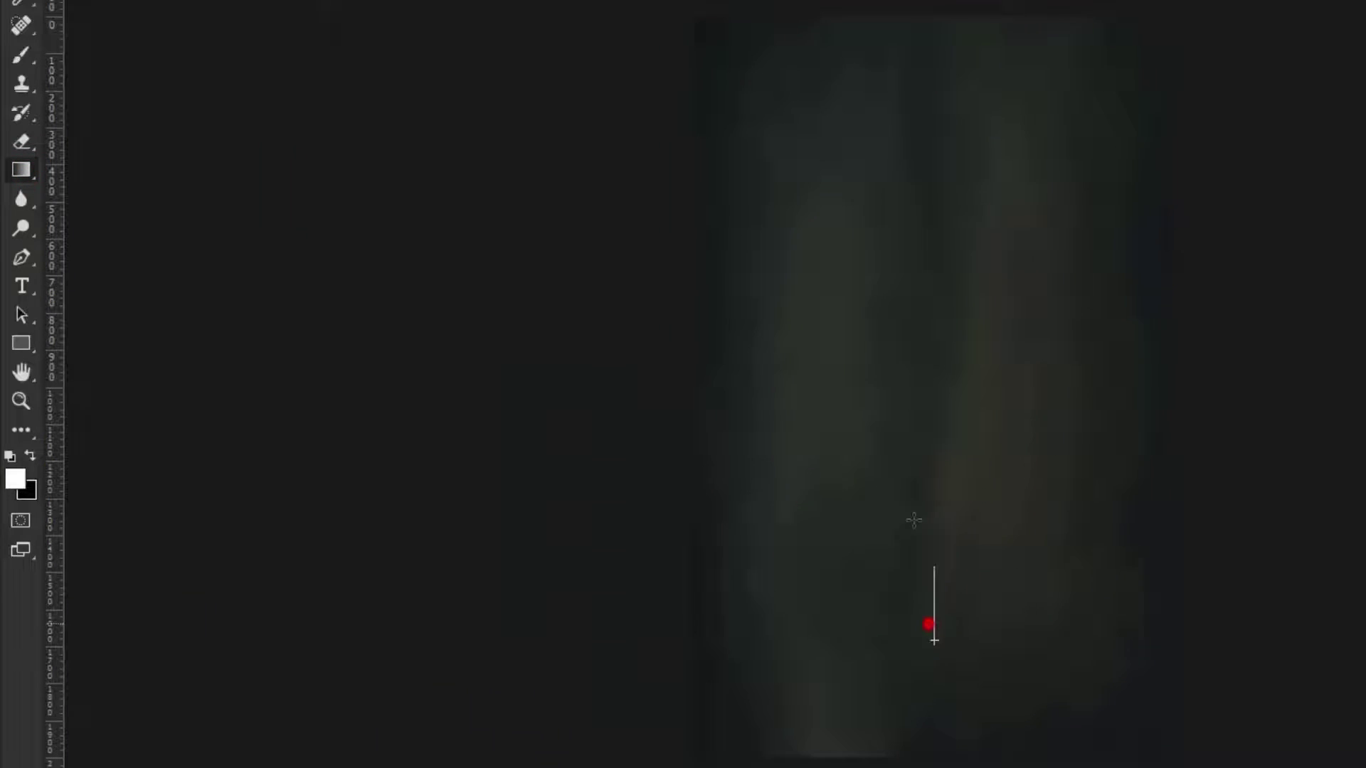
left_click_drag(934, 567, 935, 640)
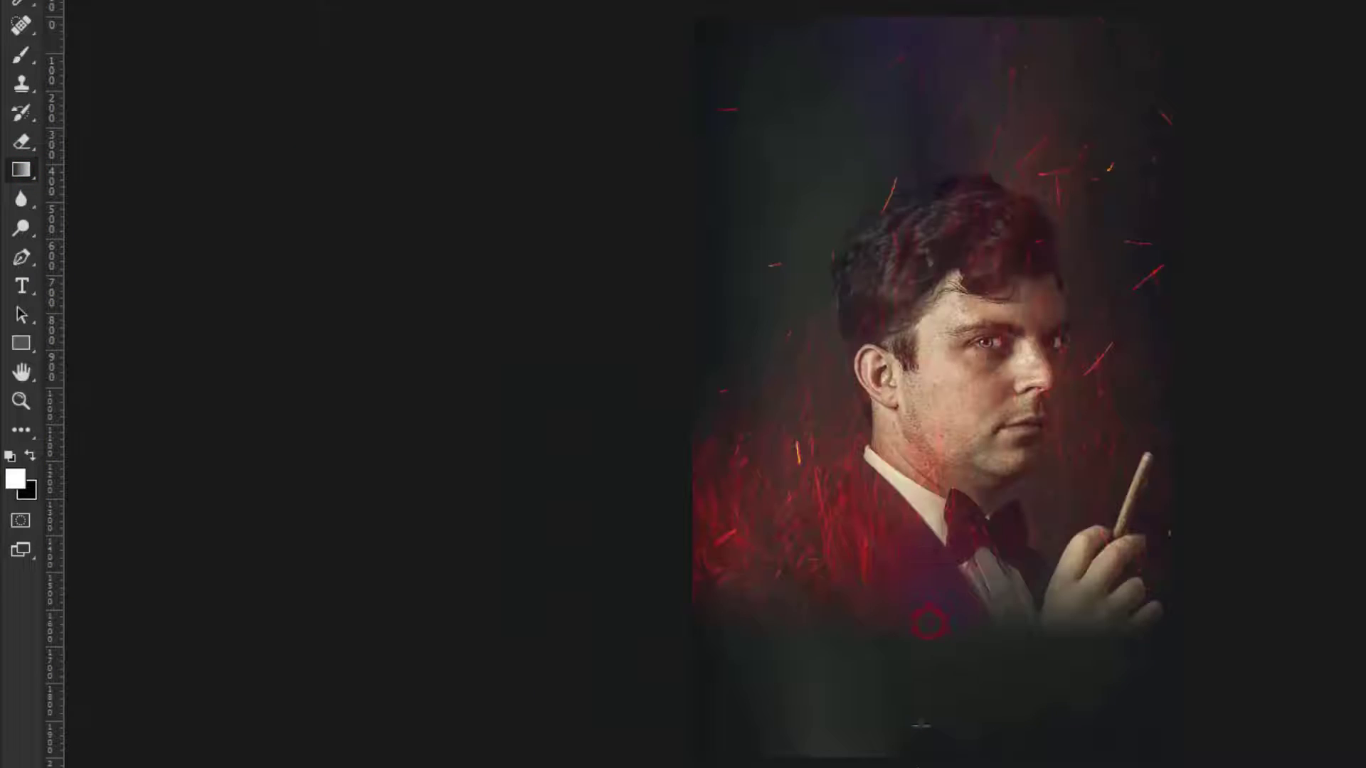
left_click_drag(918, 765, 928, 500)
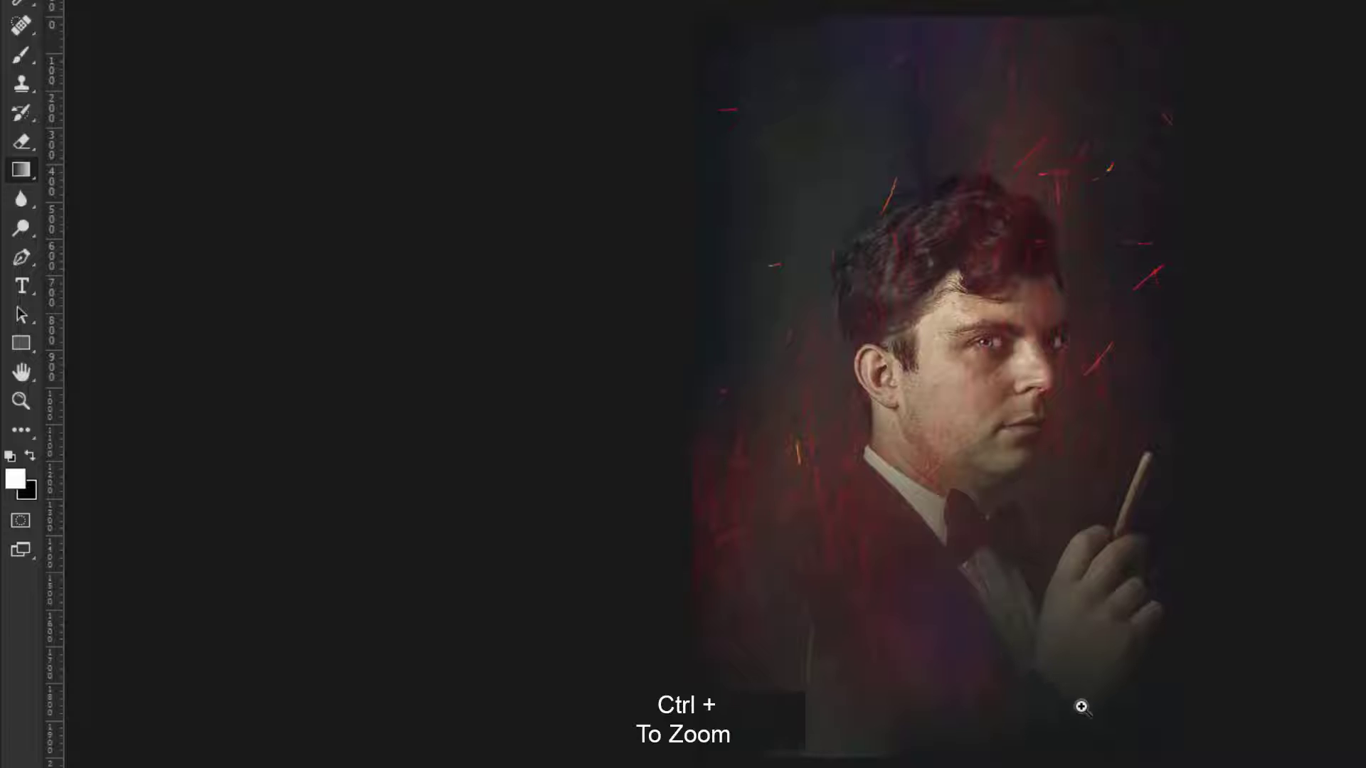
key("ctrl+plus")
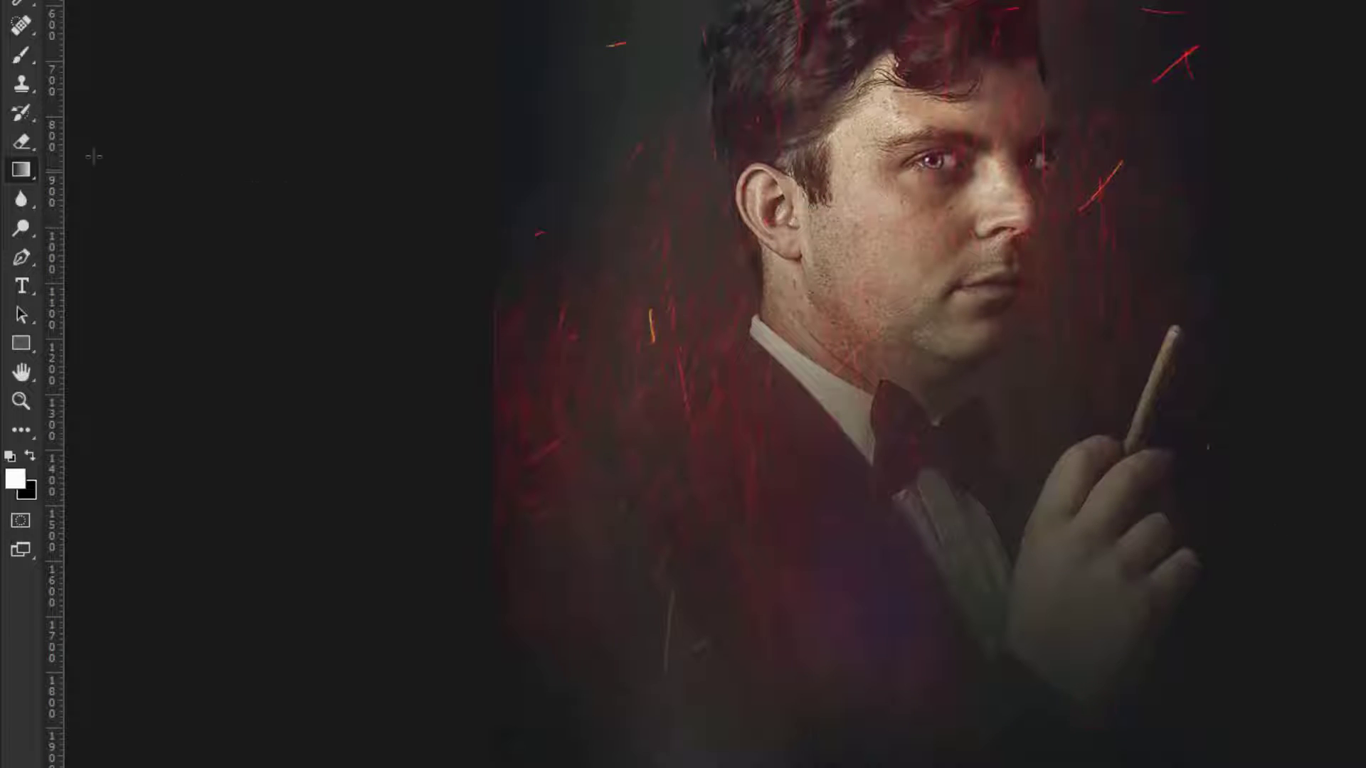
left_click(22, 58)
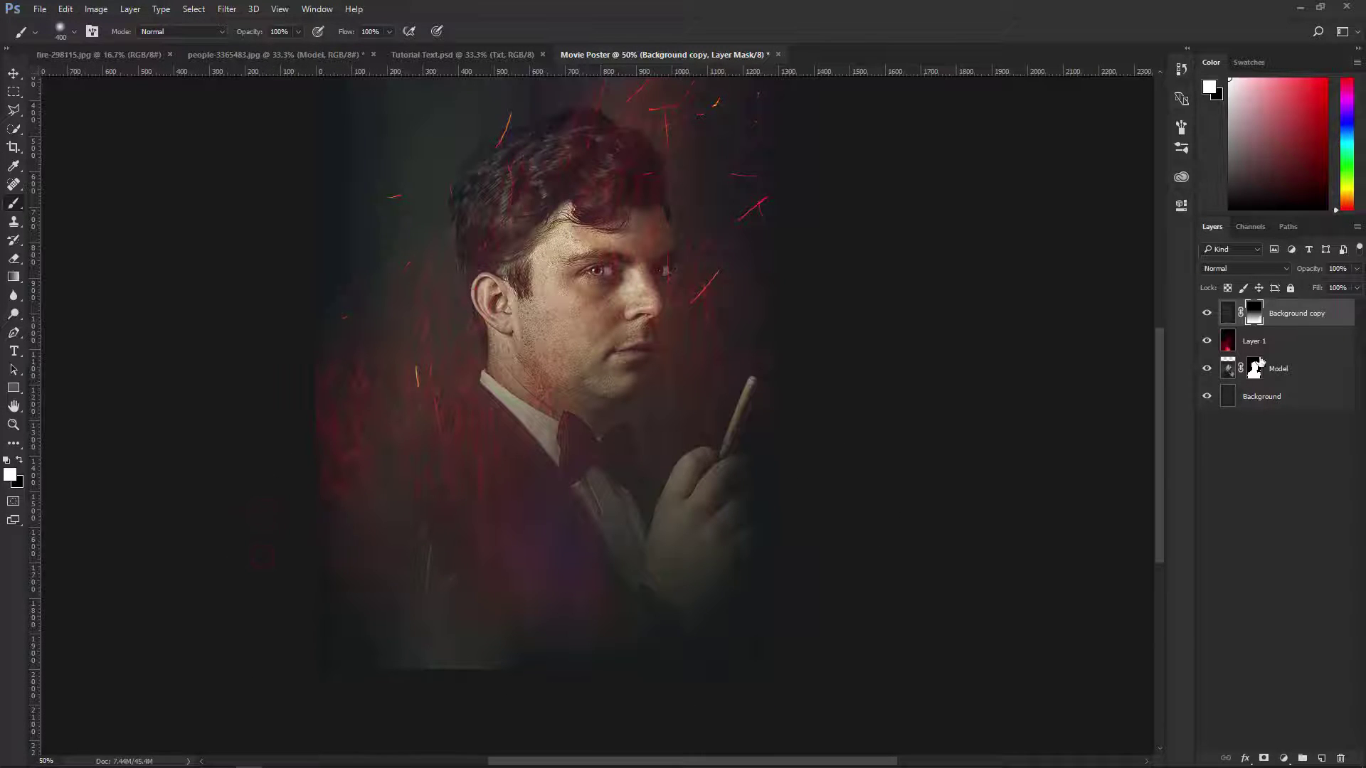
left_click(1268, 338)
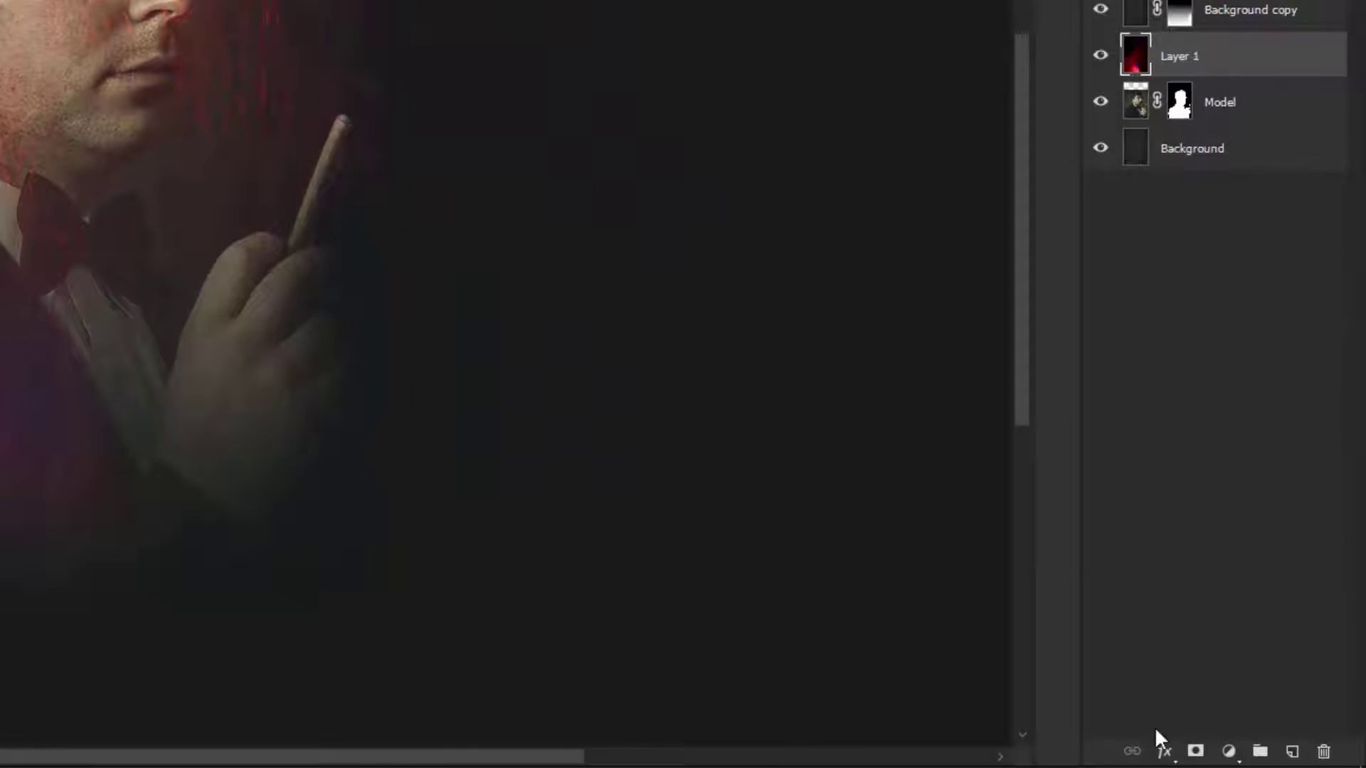
- Mask Layer 1 with vertical gradients so the red sparks fade out below the head and face
left_click(1263, 759)
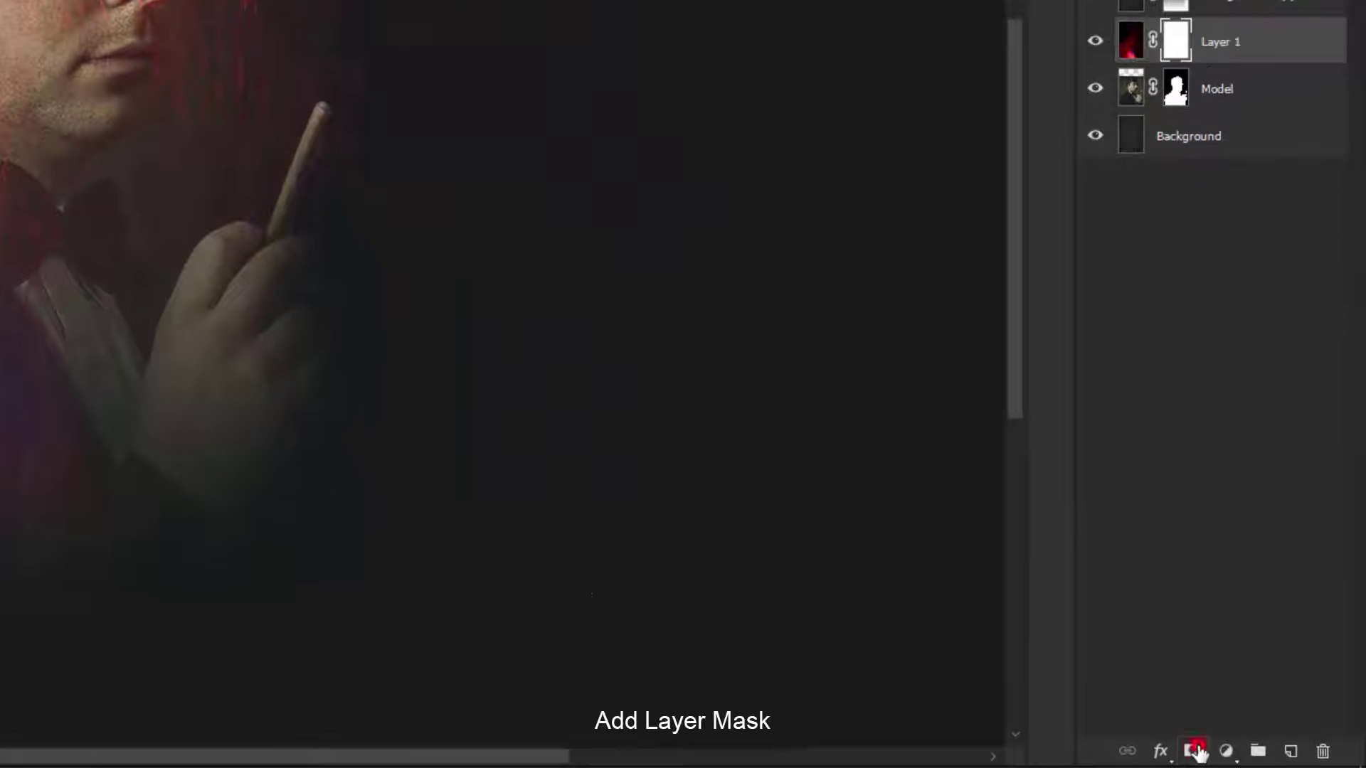
key("g")
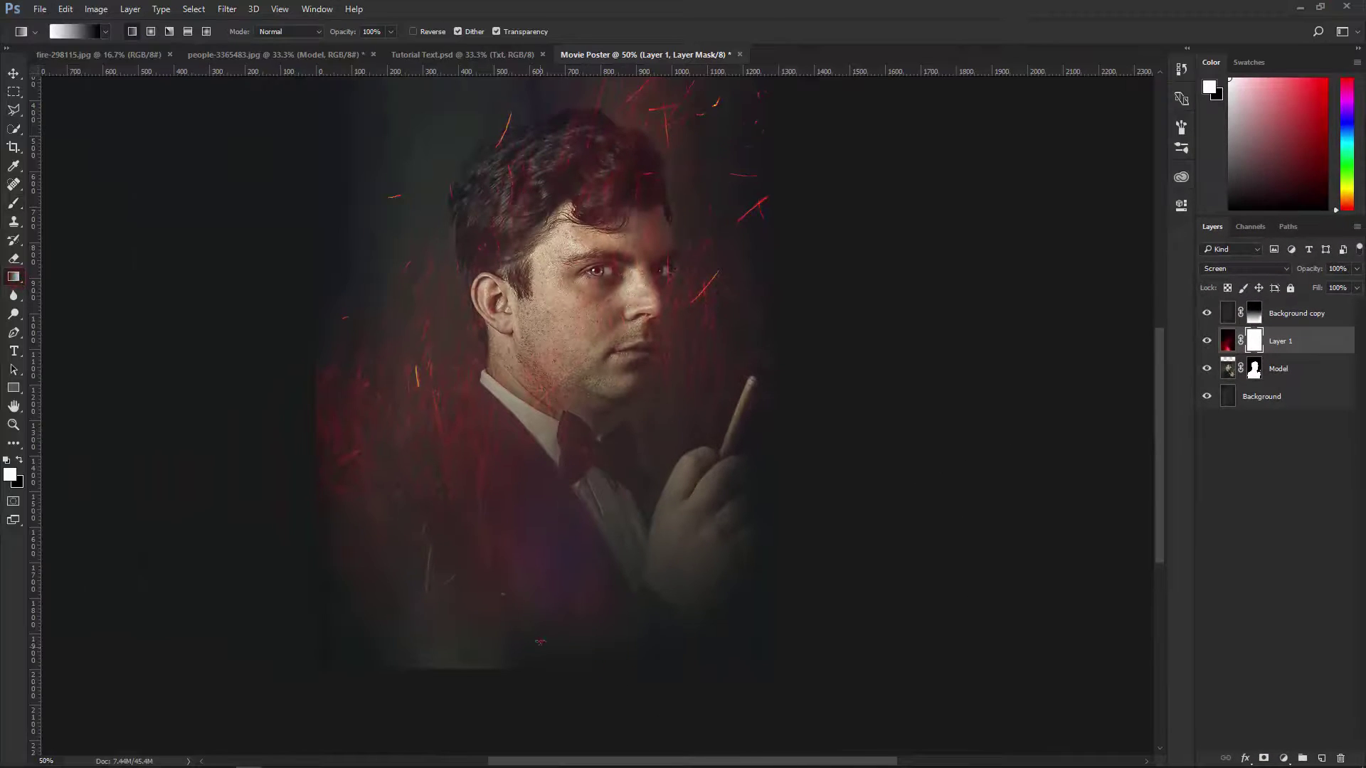
left_click_drag(540, 642, 541, 314)
key("ctrl+minus")
left_click_drag(609, 288, 608, 427)
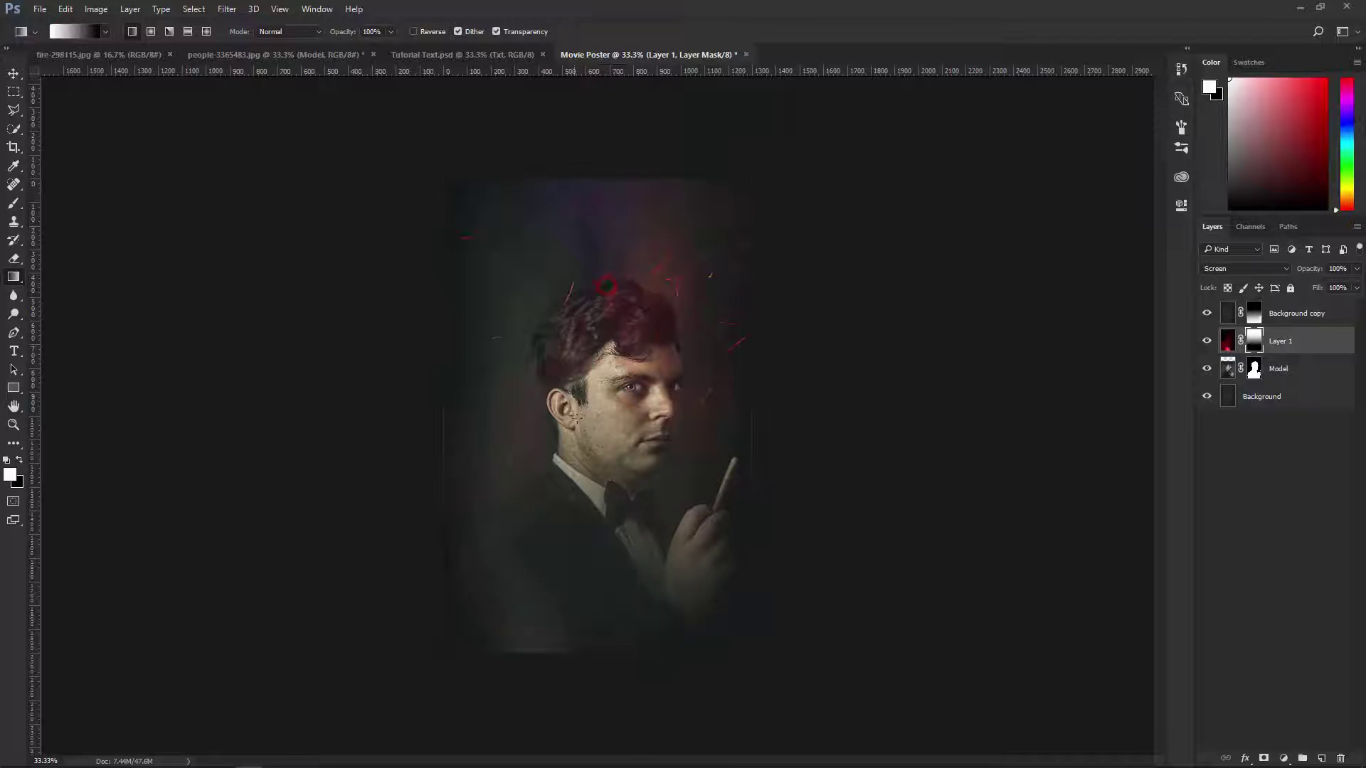
left_click_drag(585, 486, 580, 656)
left_click_drag(595, 451, 594, 604)
left_click_drag(590, 427, 590, 631)
left_click_drag(608, 421, 603, 596)
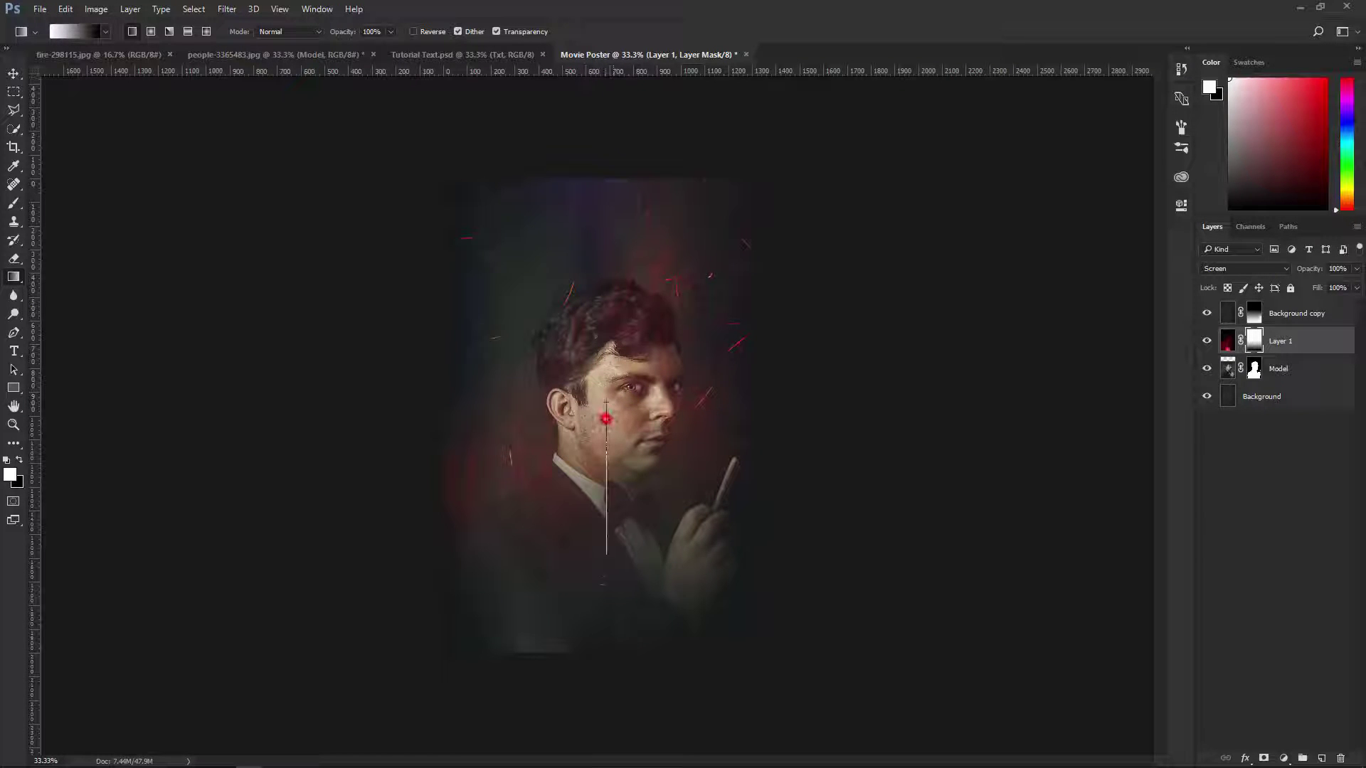
key("ctrl+plus")
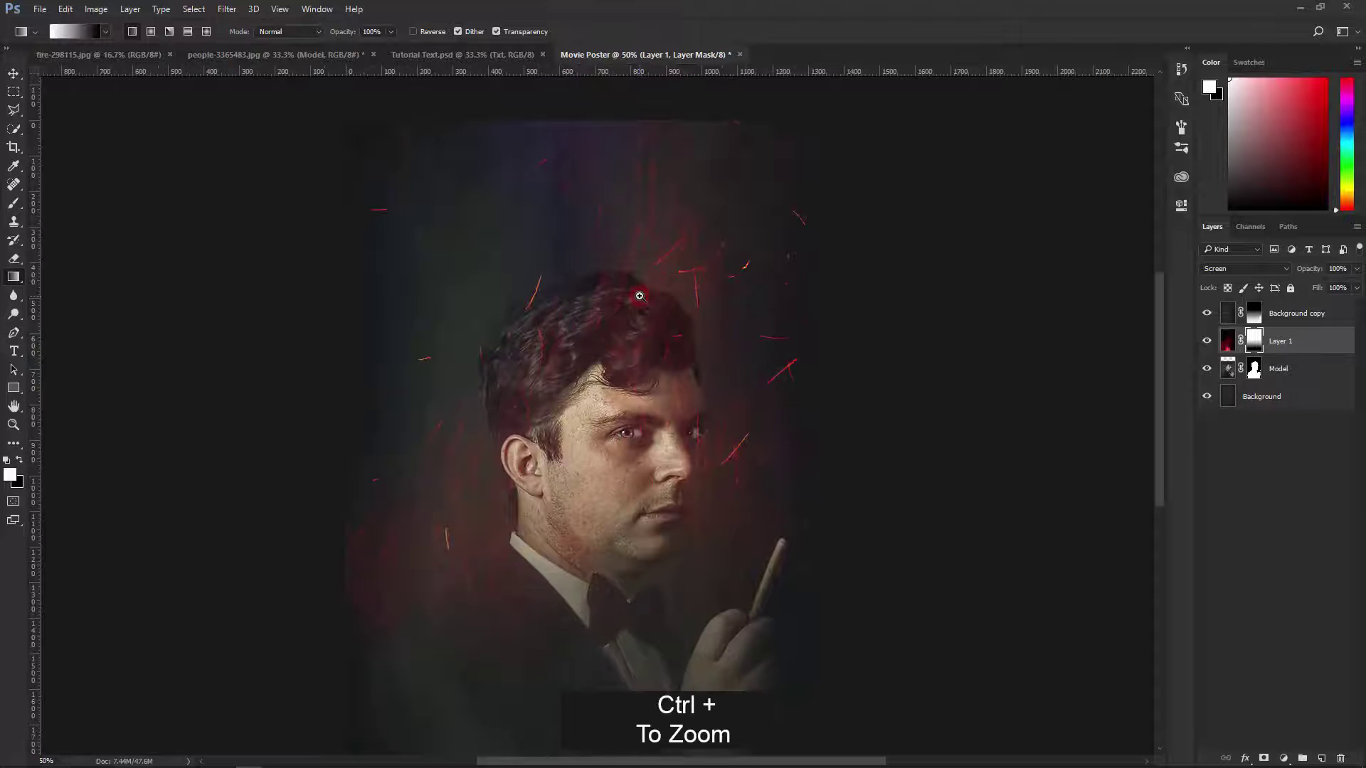
left_click(1321, 324)
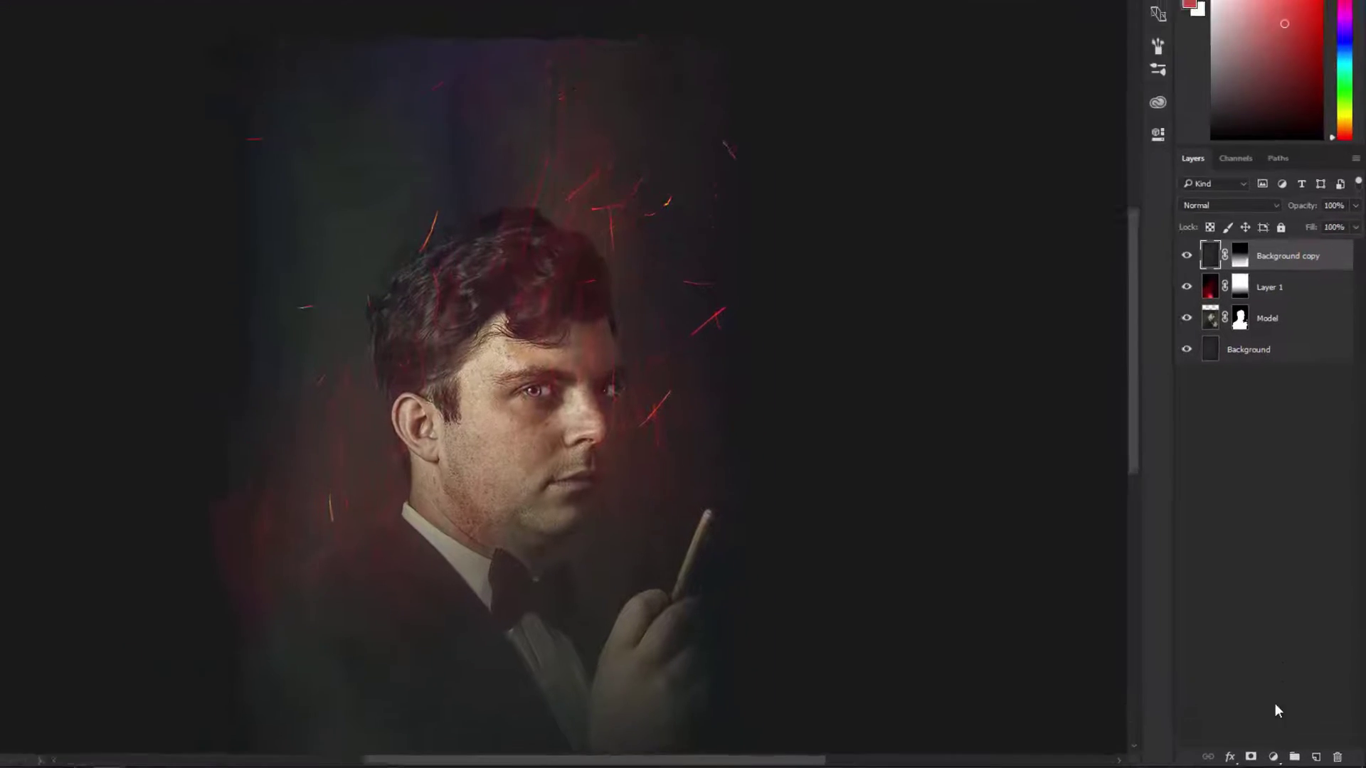
left_click(1283, 758)
- Add a Color Balance layer with midtones Cyan–Red -10, Magenta–Green -10, Yellow–Blue -8
left_click(1236, 497)
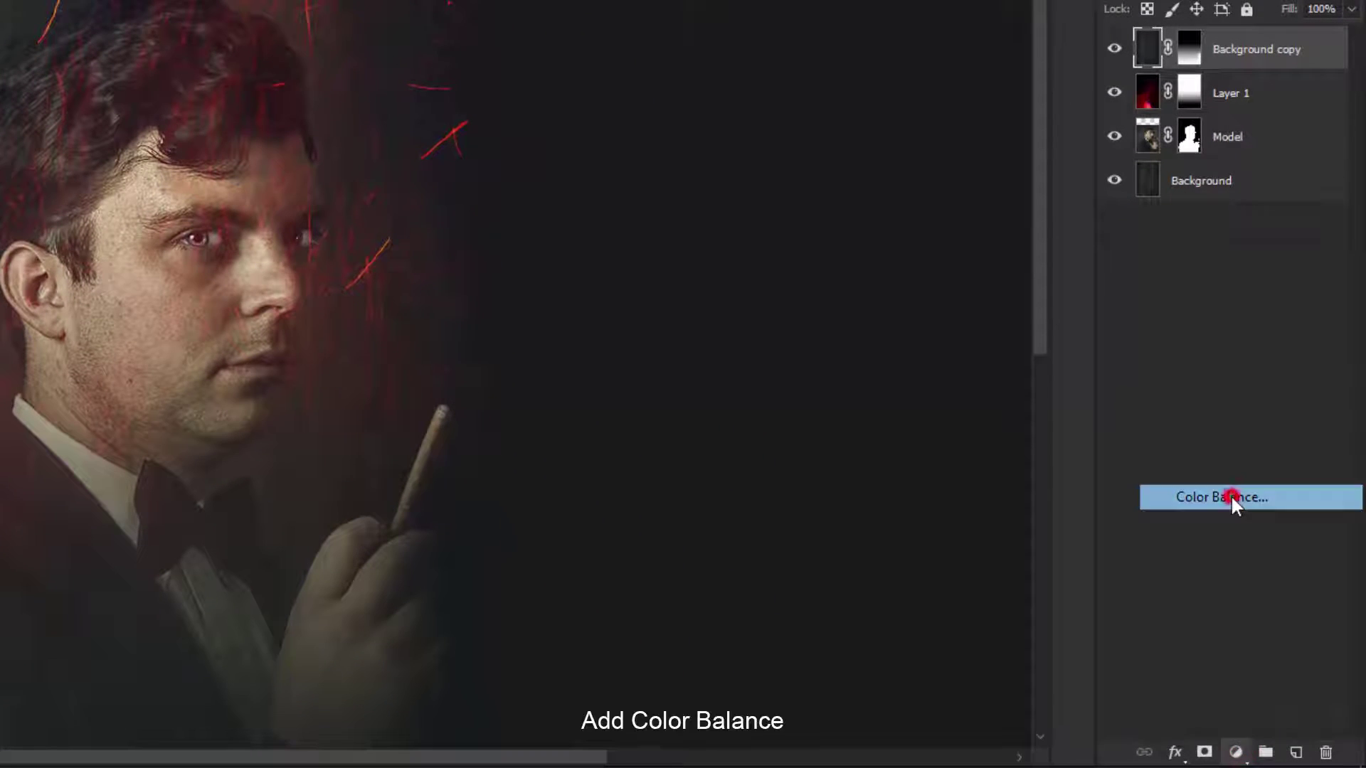
left_click(999, 255)
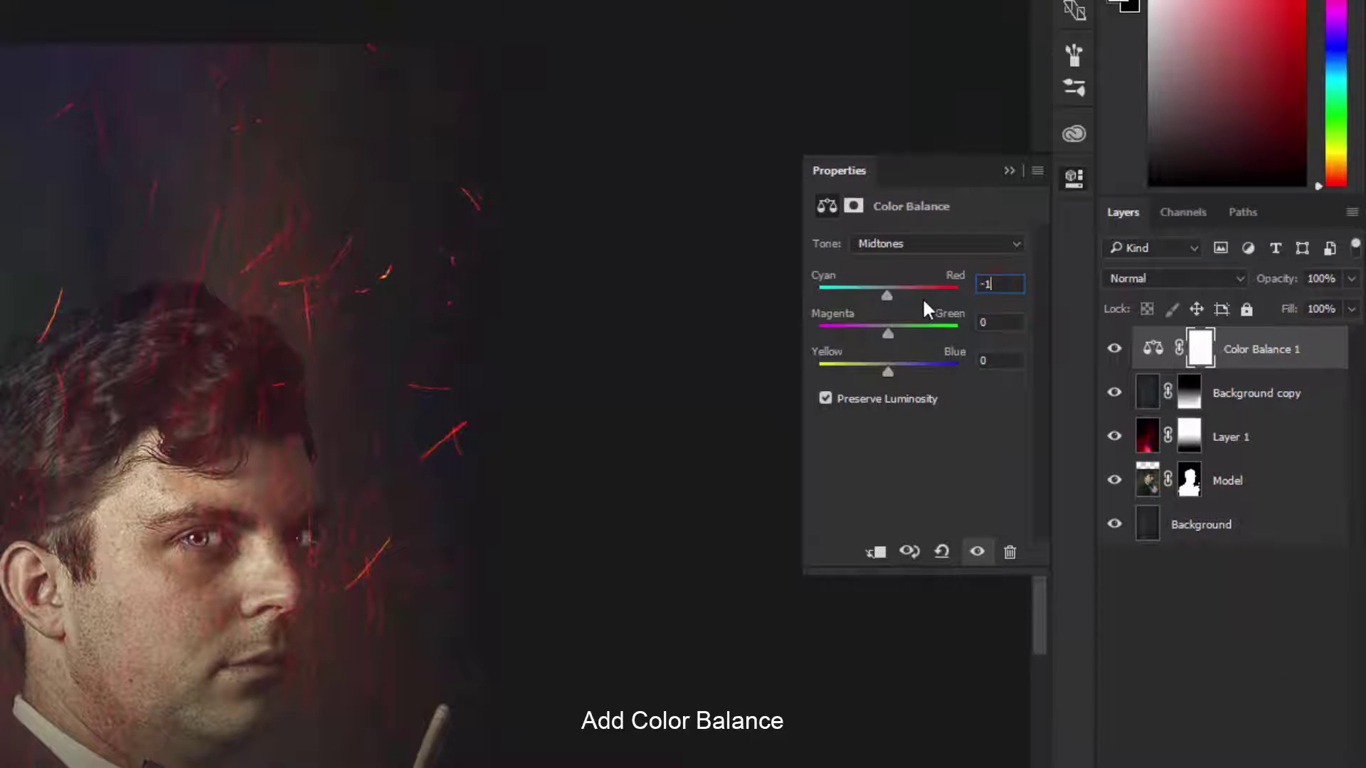
type("-10")
key("Return")
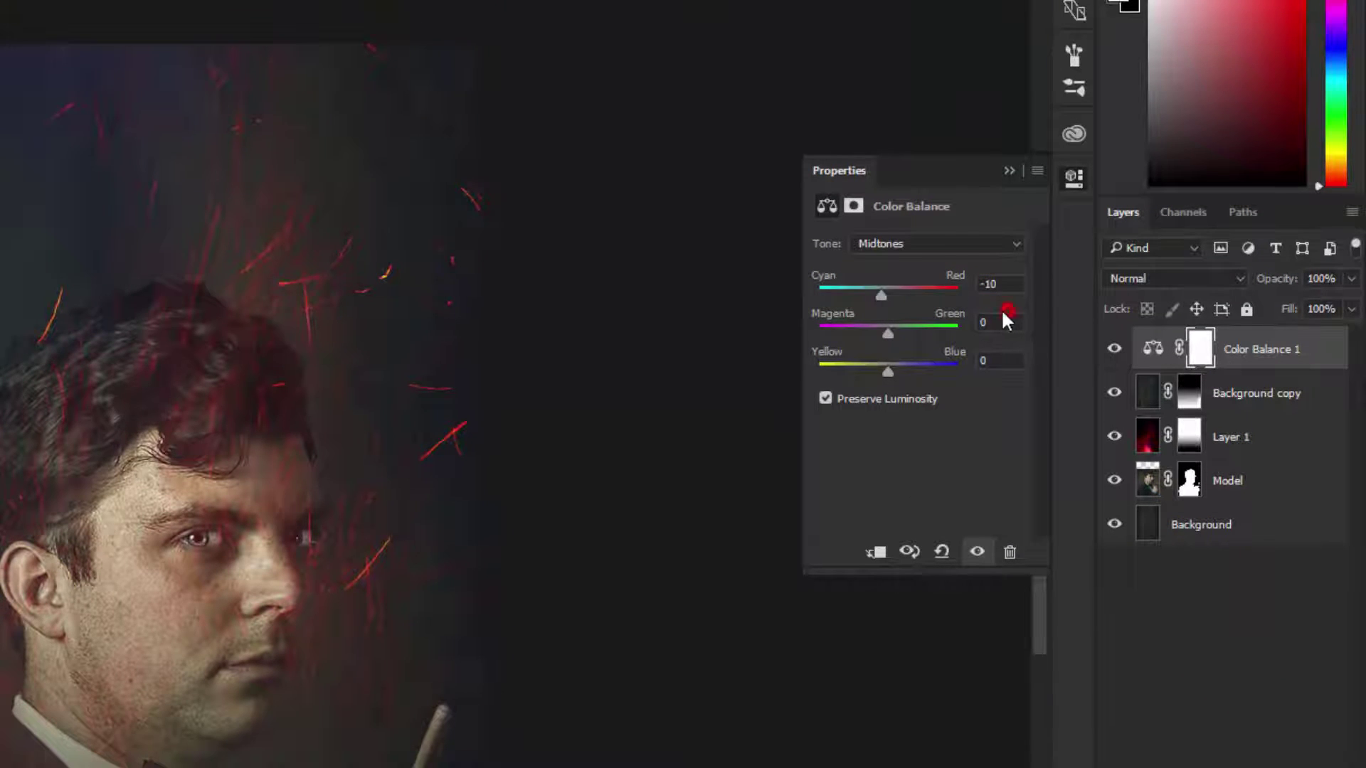
type("-10")
key("Return")
type("-8")
left_click(1009, 171)
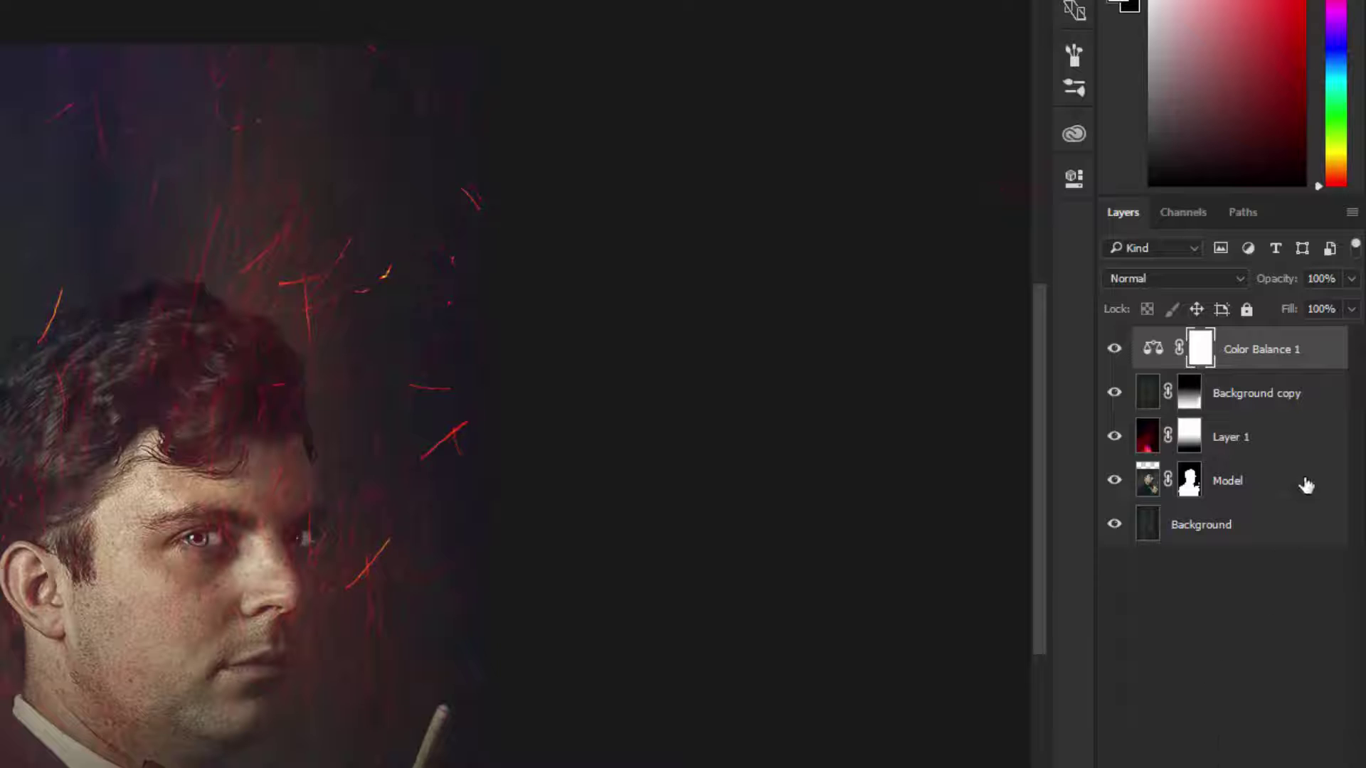
left_click(1306, 486)
right_click(1305, 477)
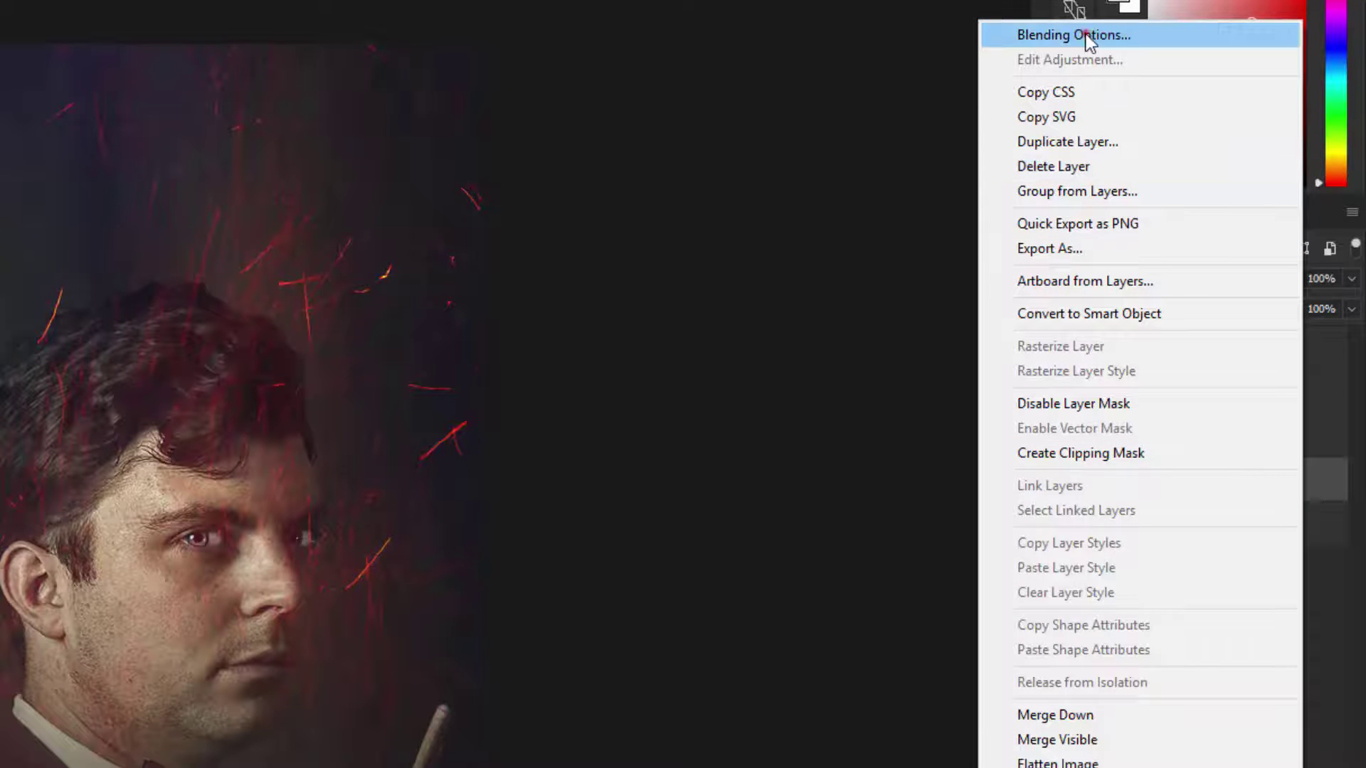
- Give Model a red Color Dodge Outer Glow at 58% opacity and 114 px size
left_click(1087, 37)
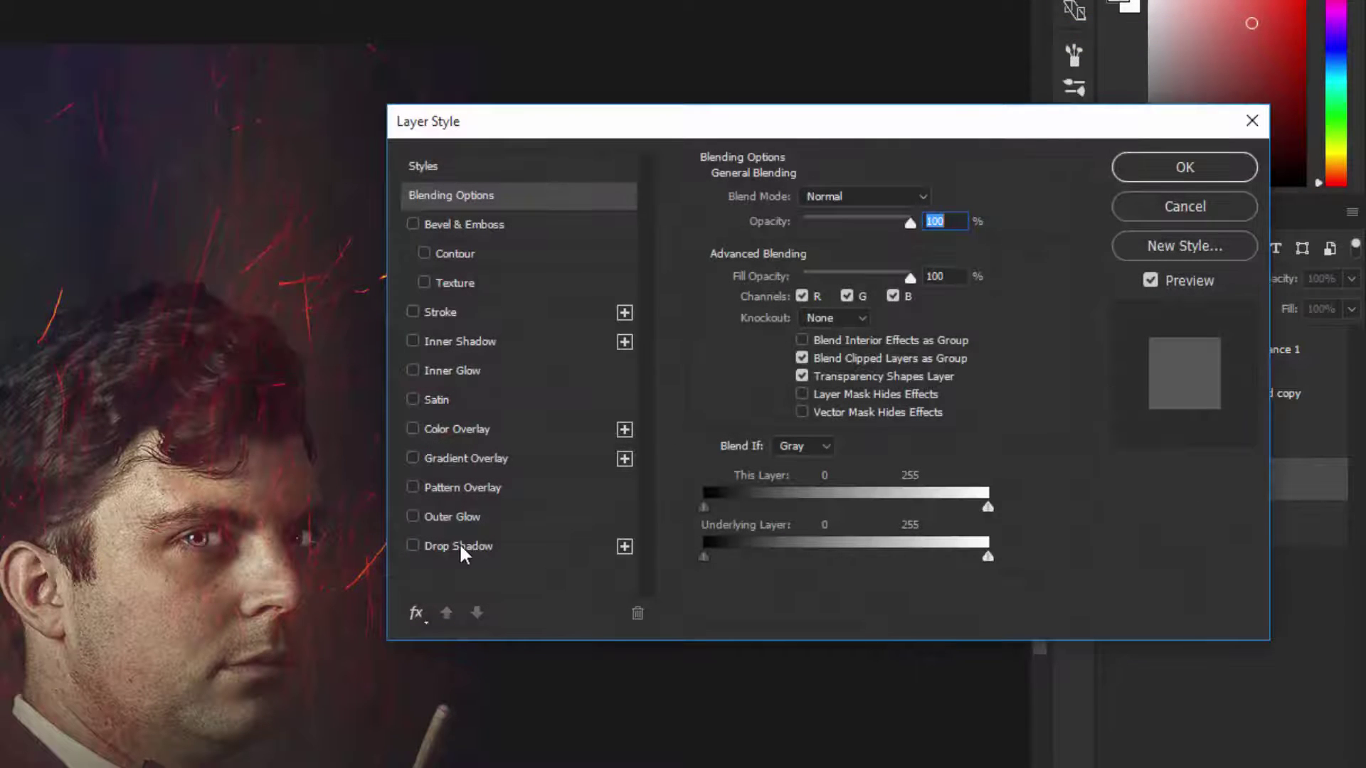
left_click(462, 517)
double_click(920, 222)
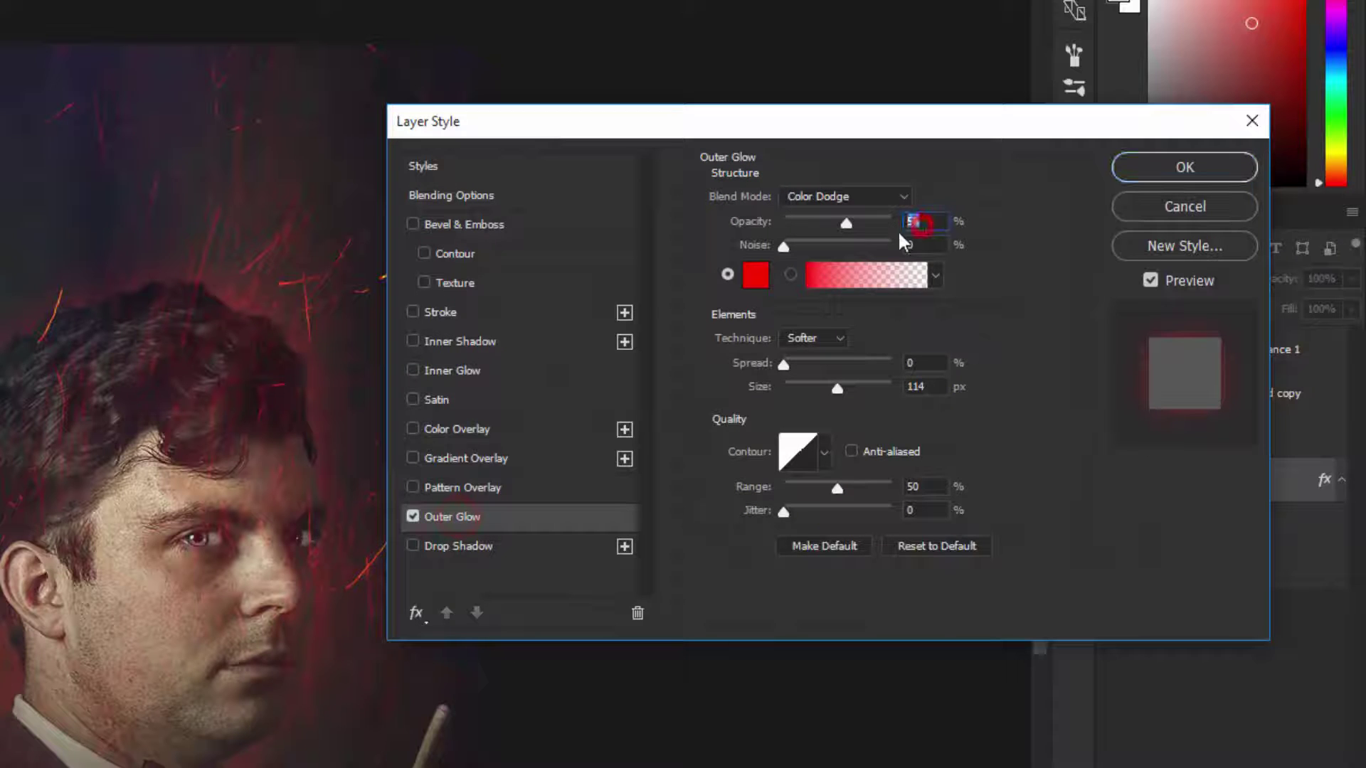
double_click(925, 387)
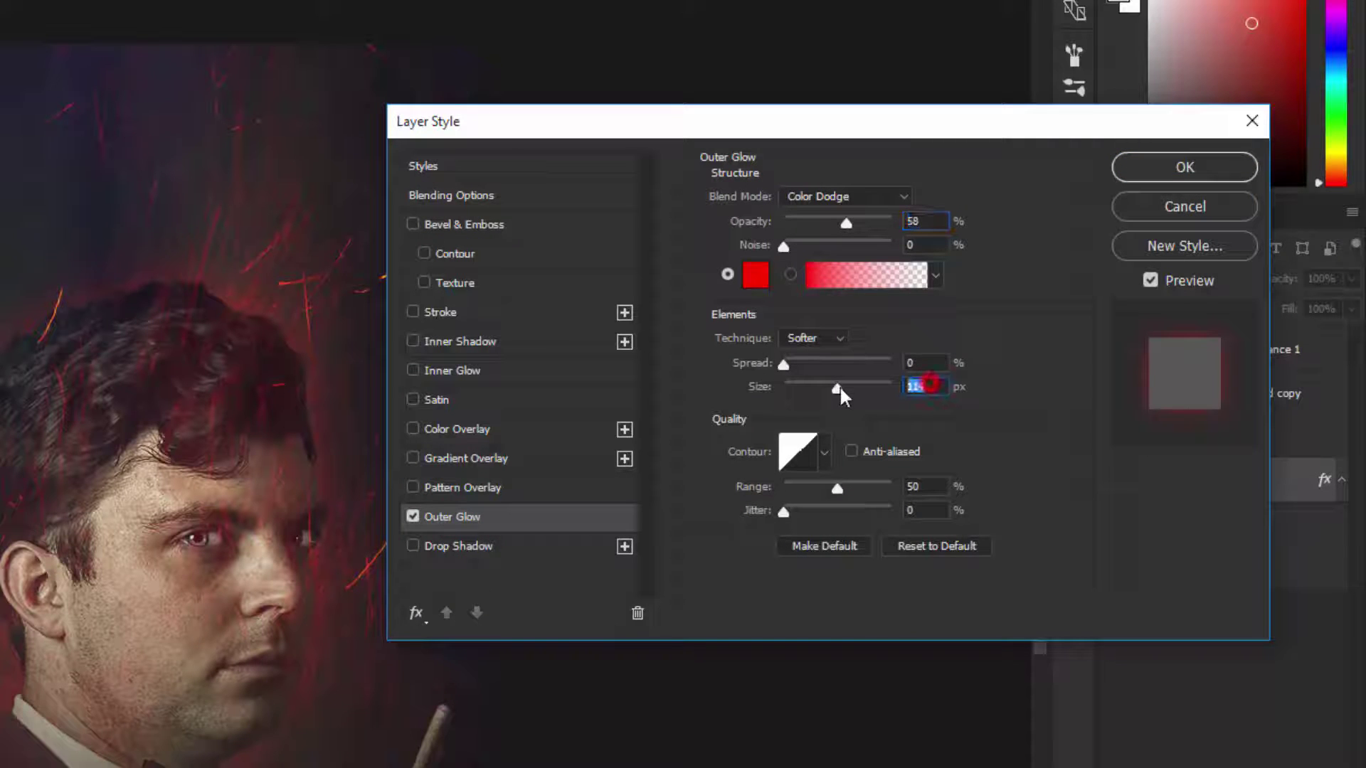
left_click(761, 270)
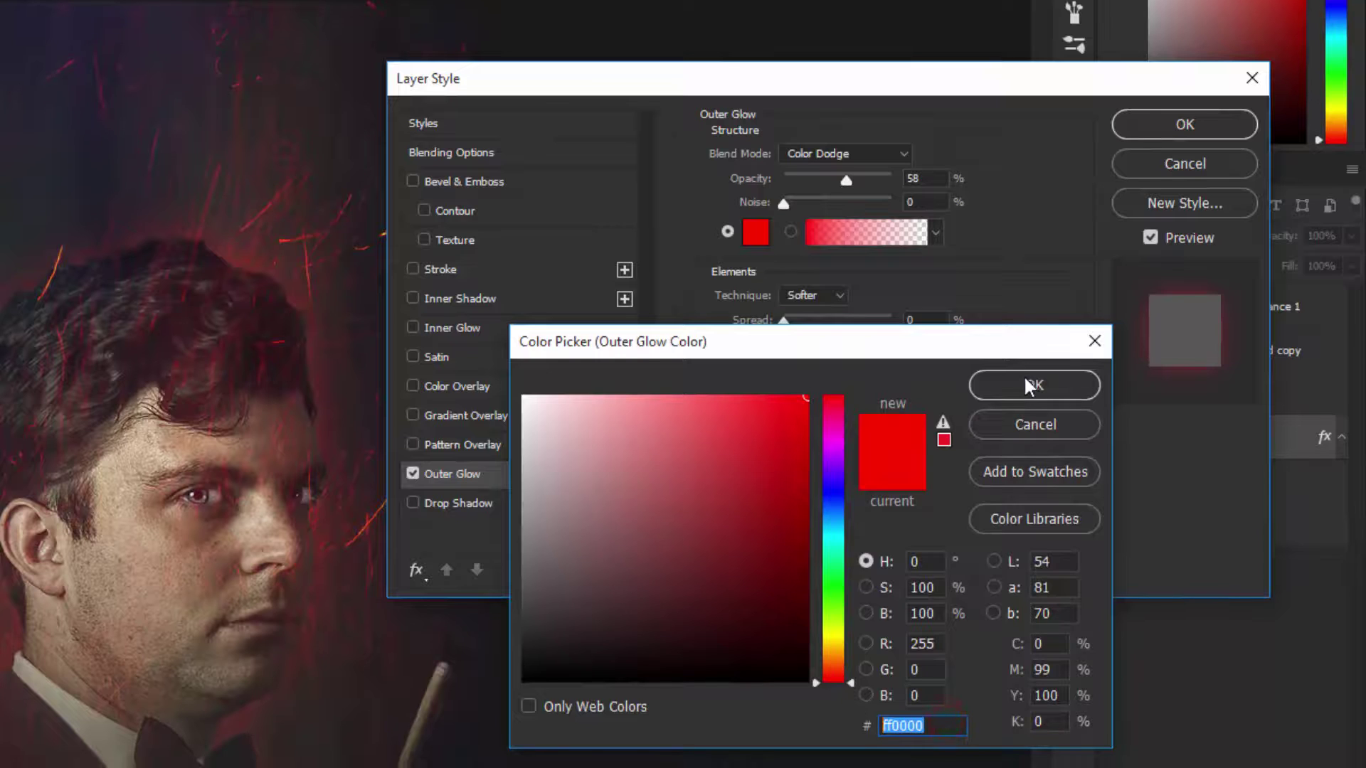
left_click(1028, 385)
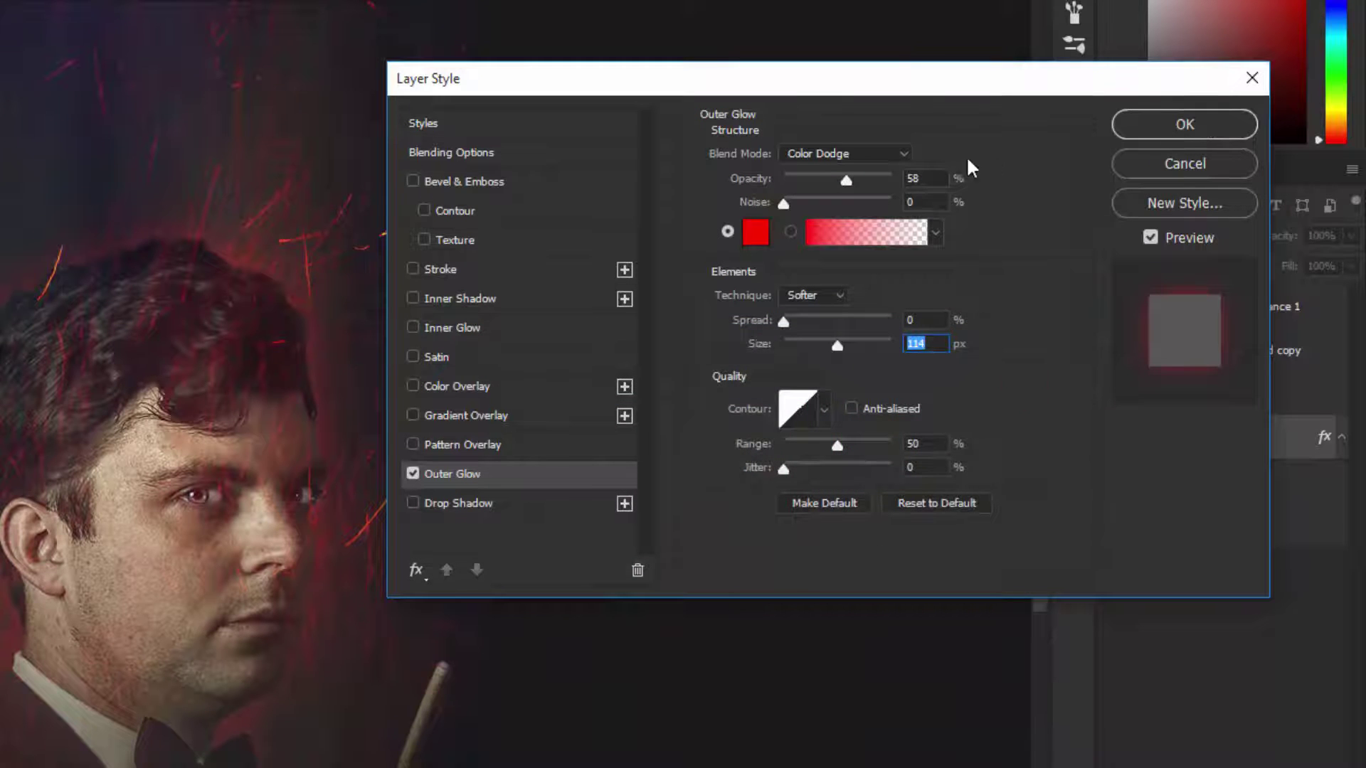
left_click(889, 153)
left_click(827, 318)
left_click(1140, 122)
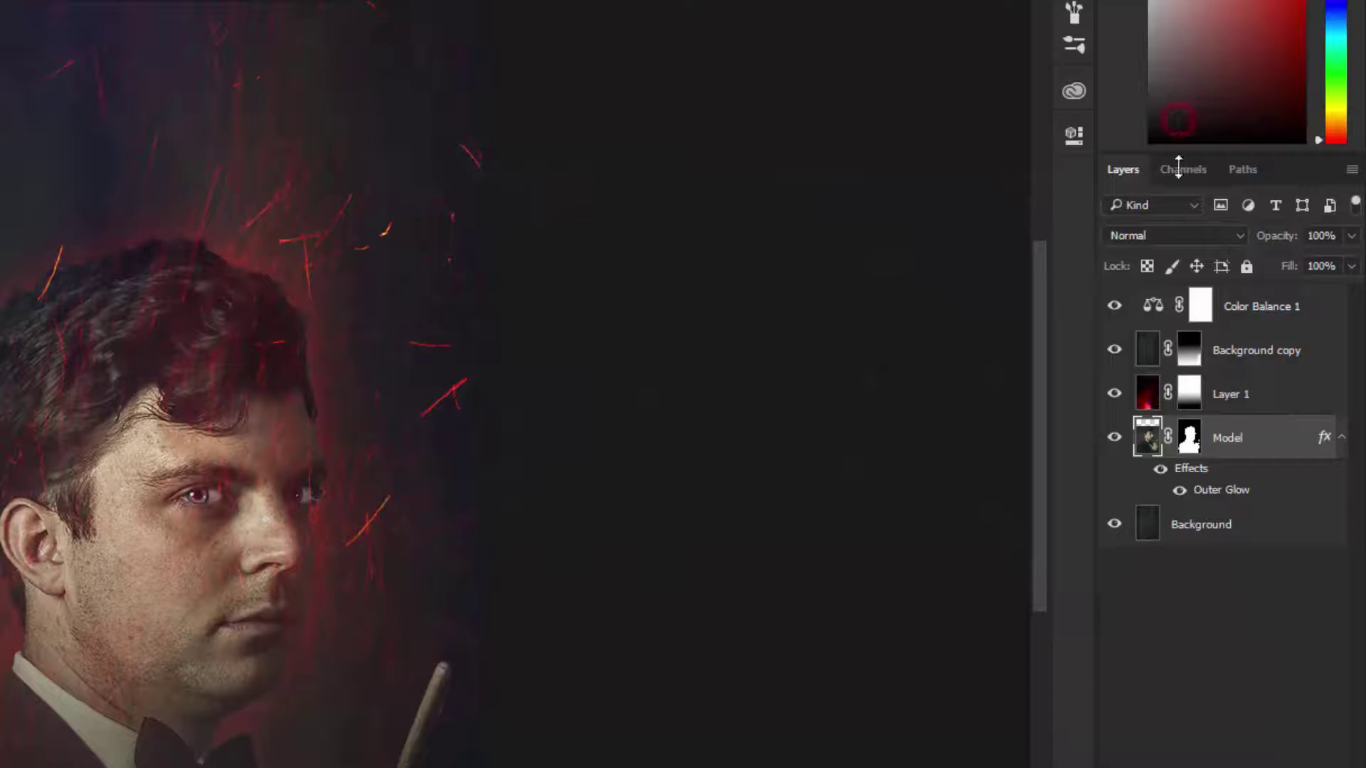
left_click(1342, 438)
left_click(1270, 306)
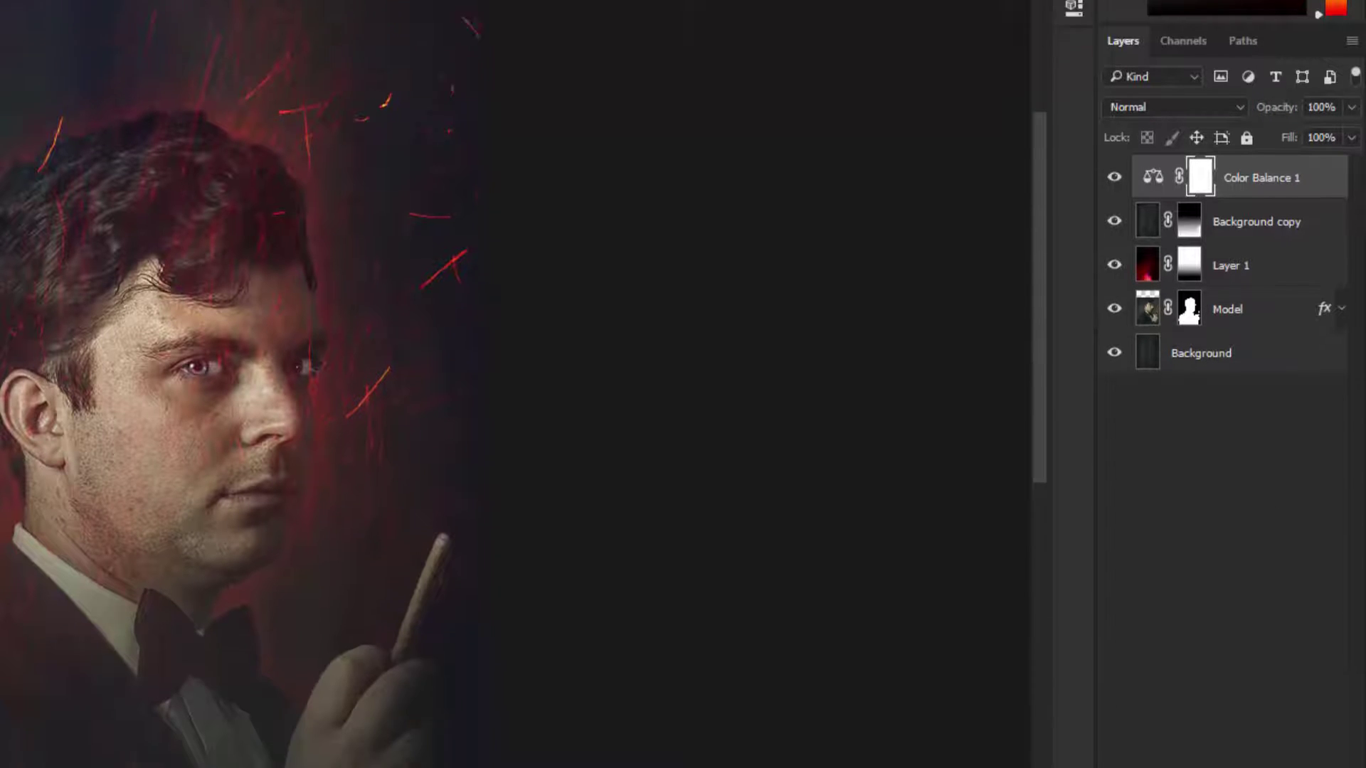
- Add a new layer filled with a merged copy of the poster via Apply Image (Multiply)
left_click(1296, 752)
left_click(151, 15)
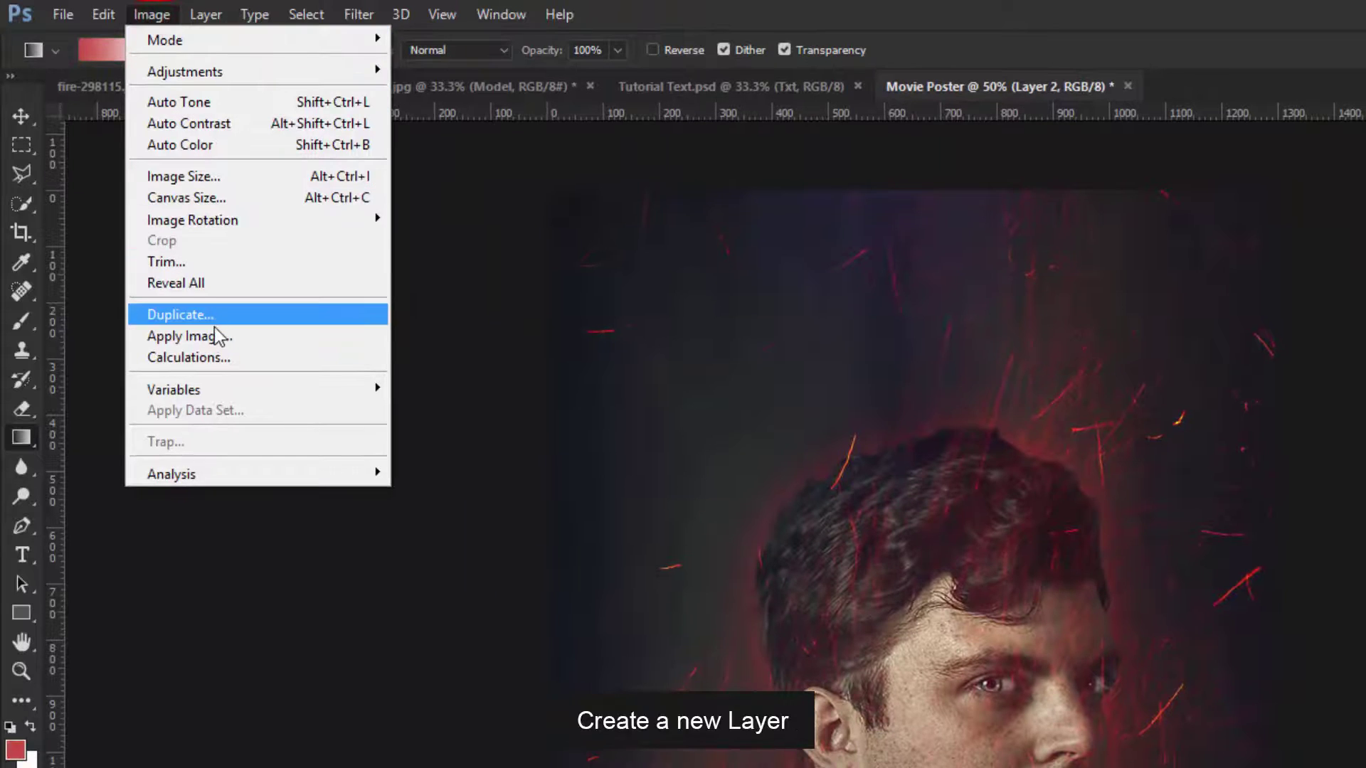
left_click(217, 336)
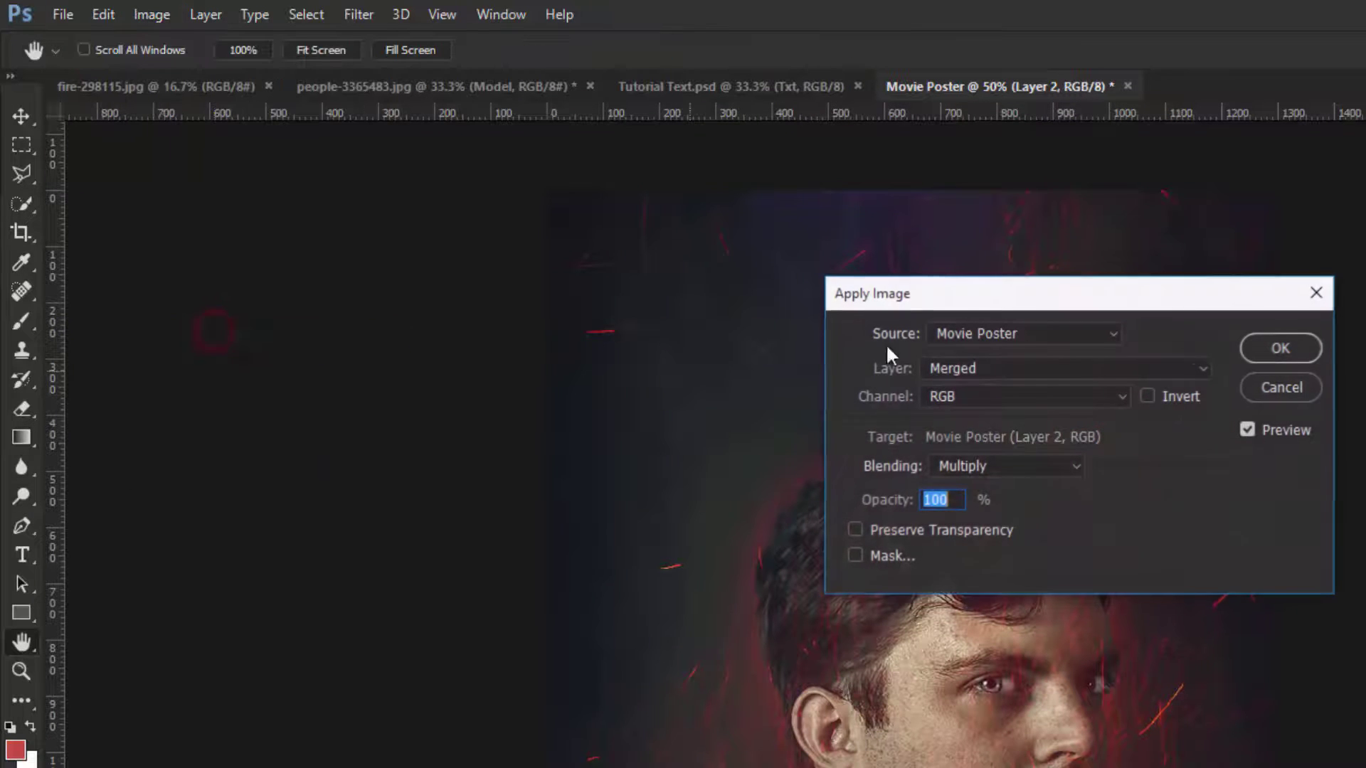
left_click(1261, 340)
key("g")
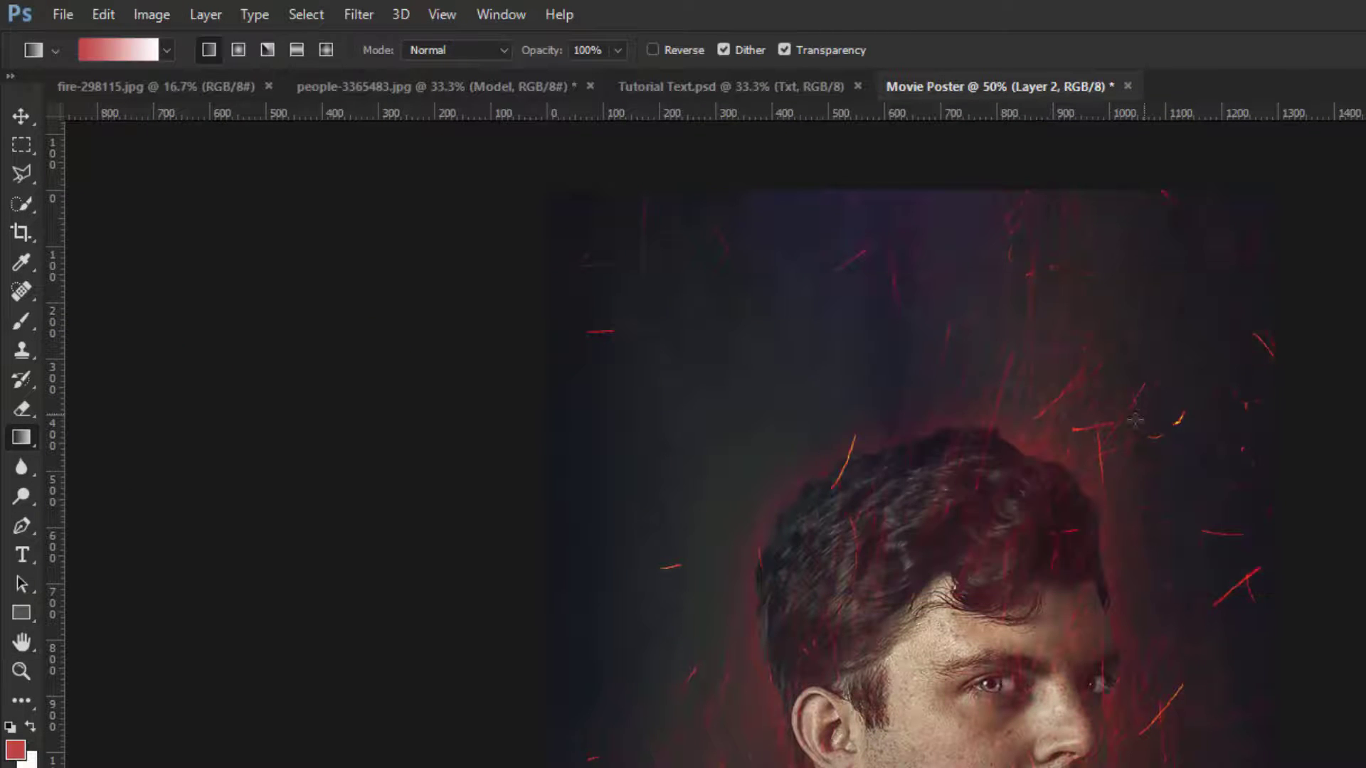
left_click(21, 115)
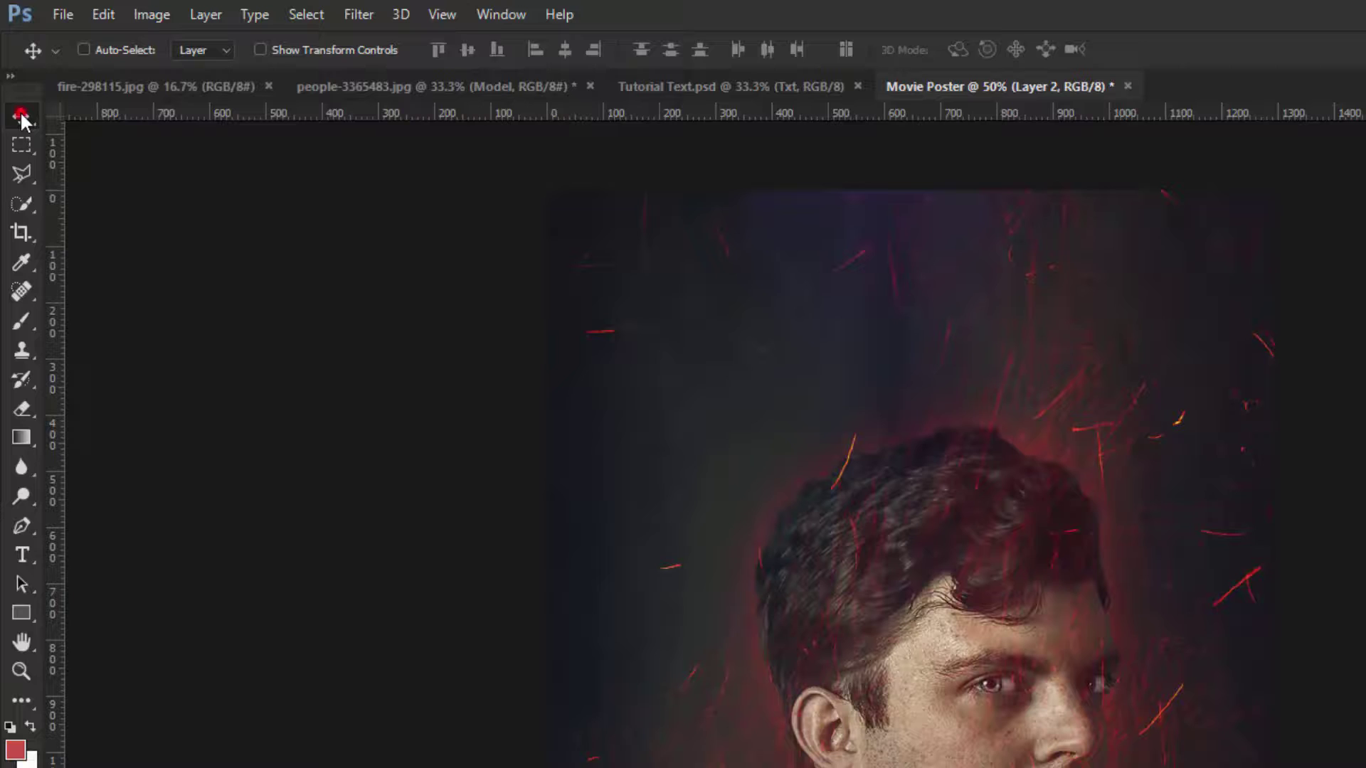
- Apply the Dry Brush filter with brush size 3, detail 2, texture 2
left_click(351, 16)
left_click(390, 106)
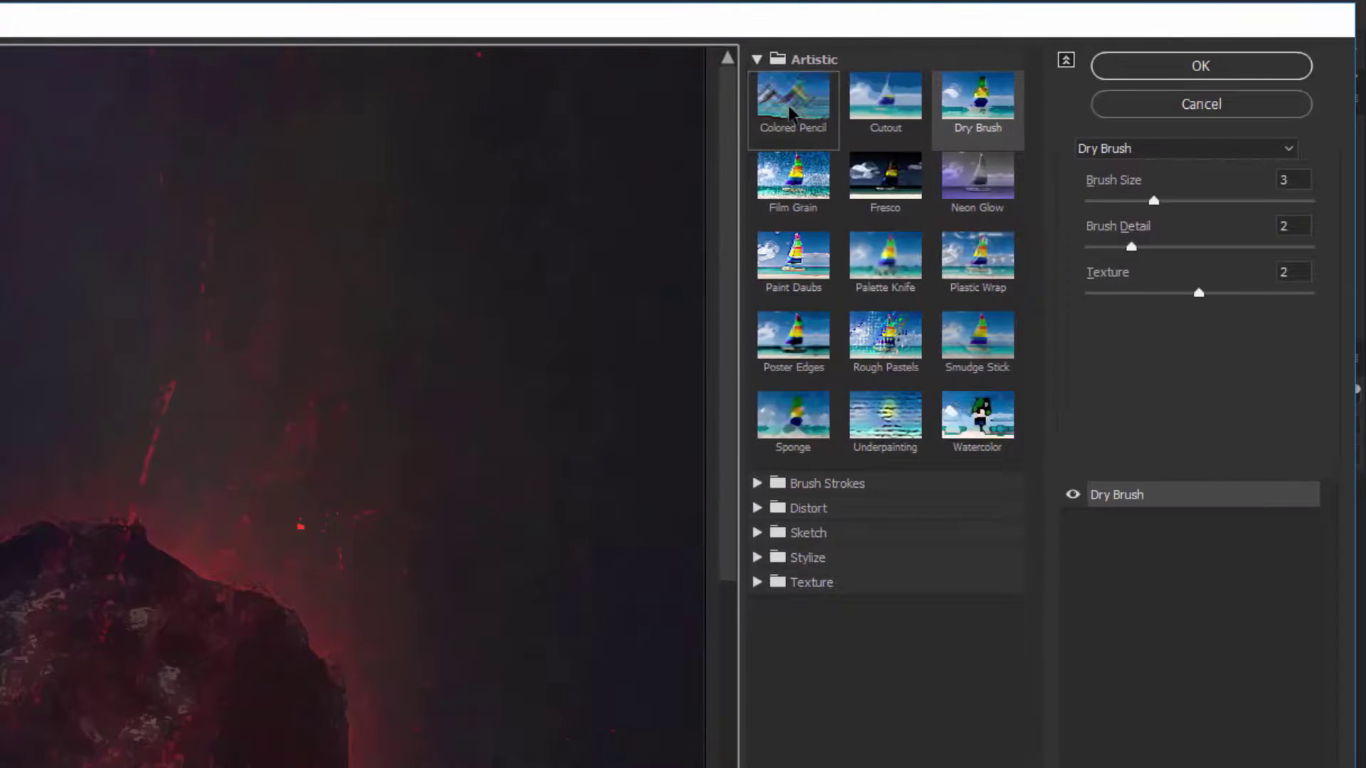
left_click(757, 60)
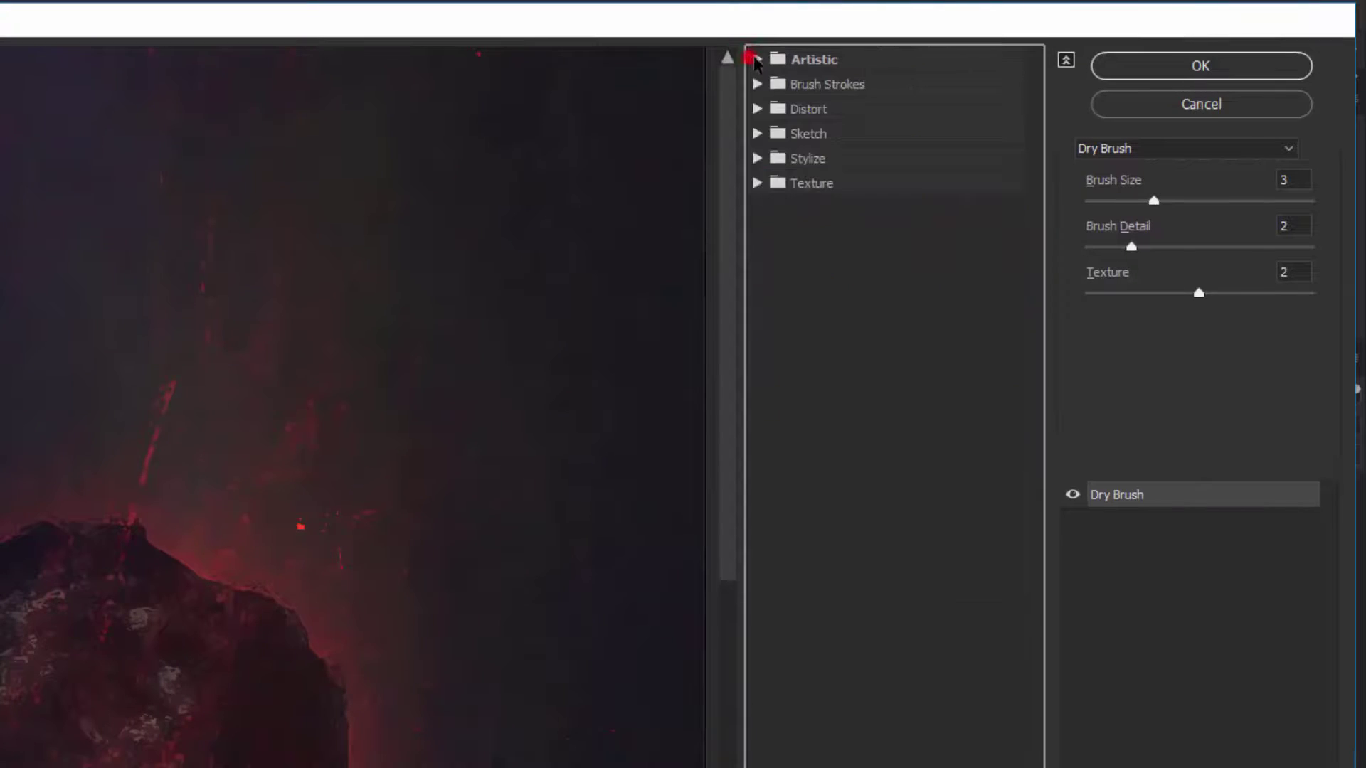
left_click_drag(54, 758, 9, 430)
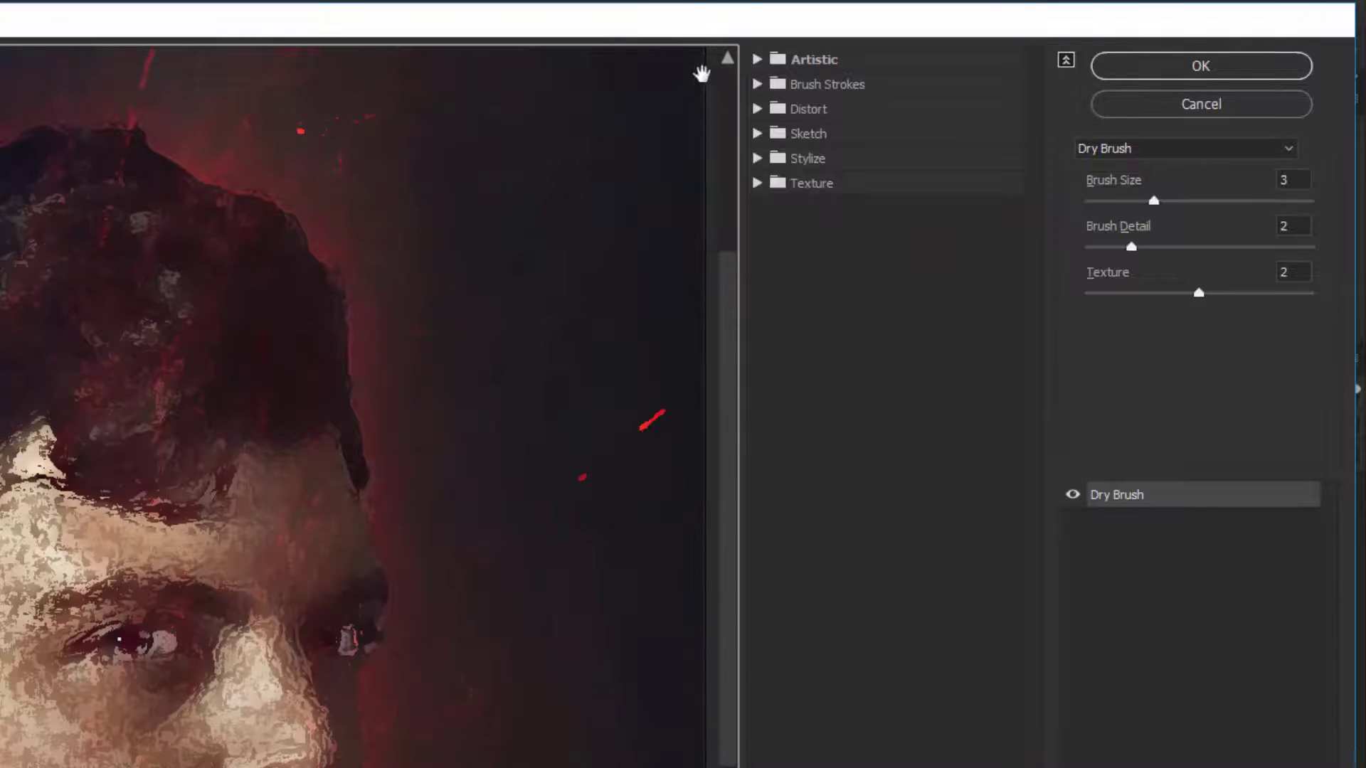
left_click(757, 60)
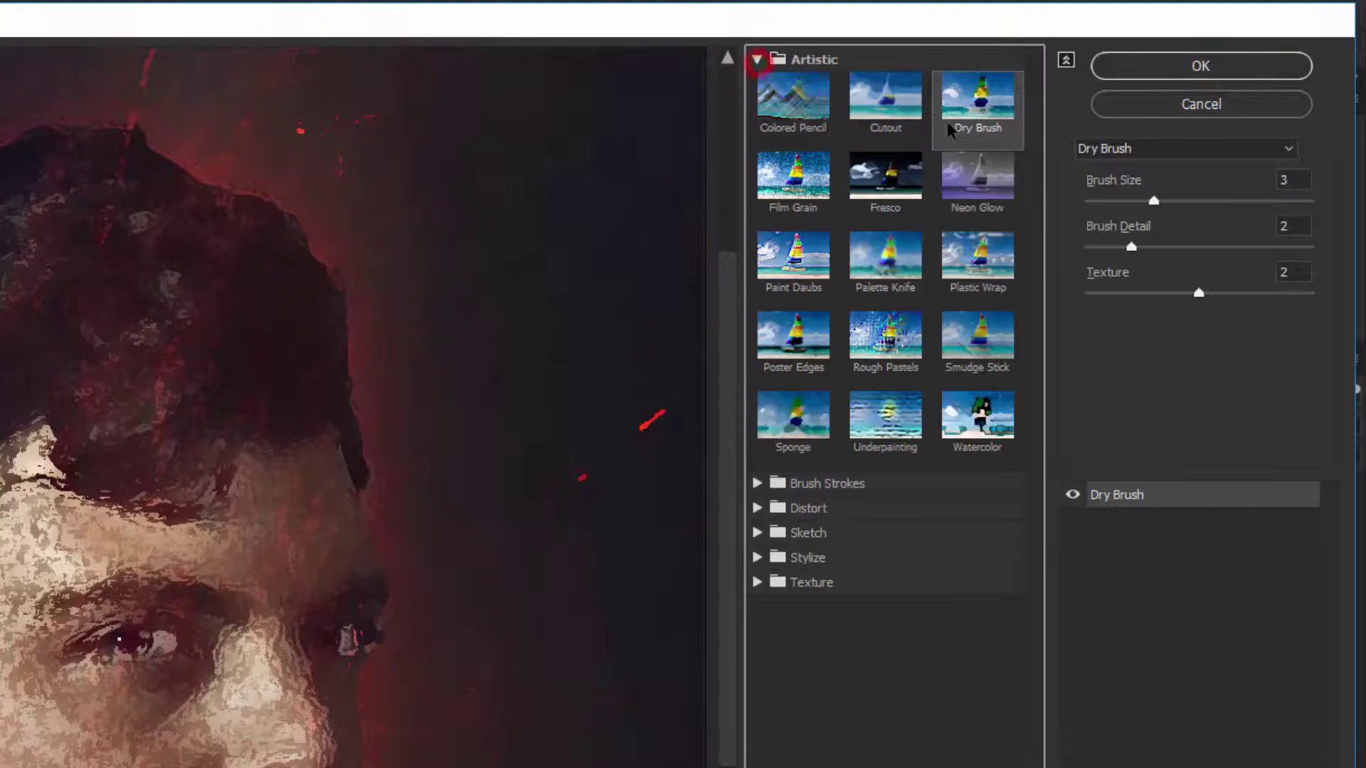
left_click(1287, 181)
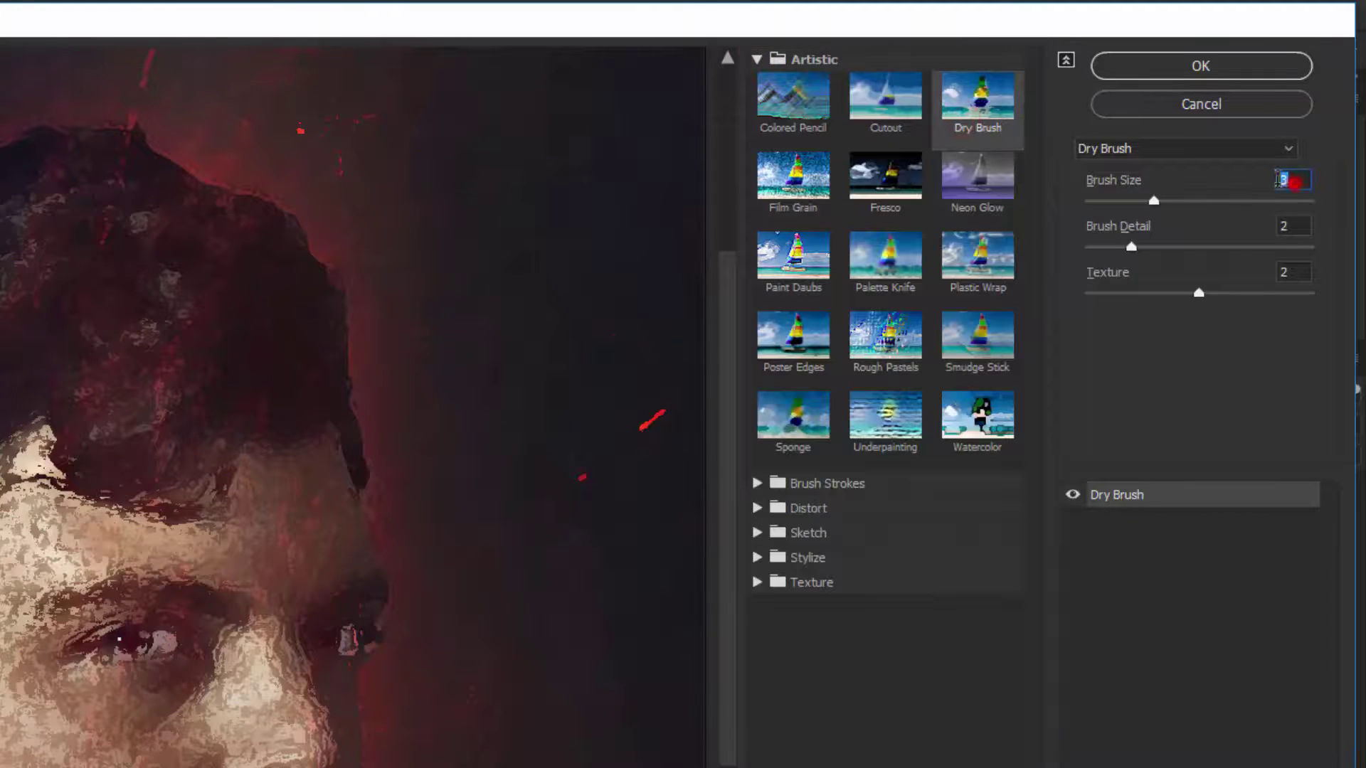
left_click(1297, 271)
left_click(1217, 69)
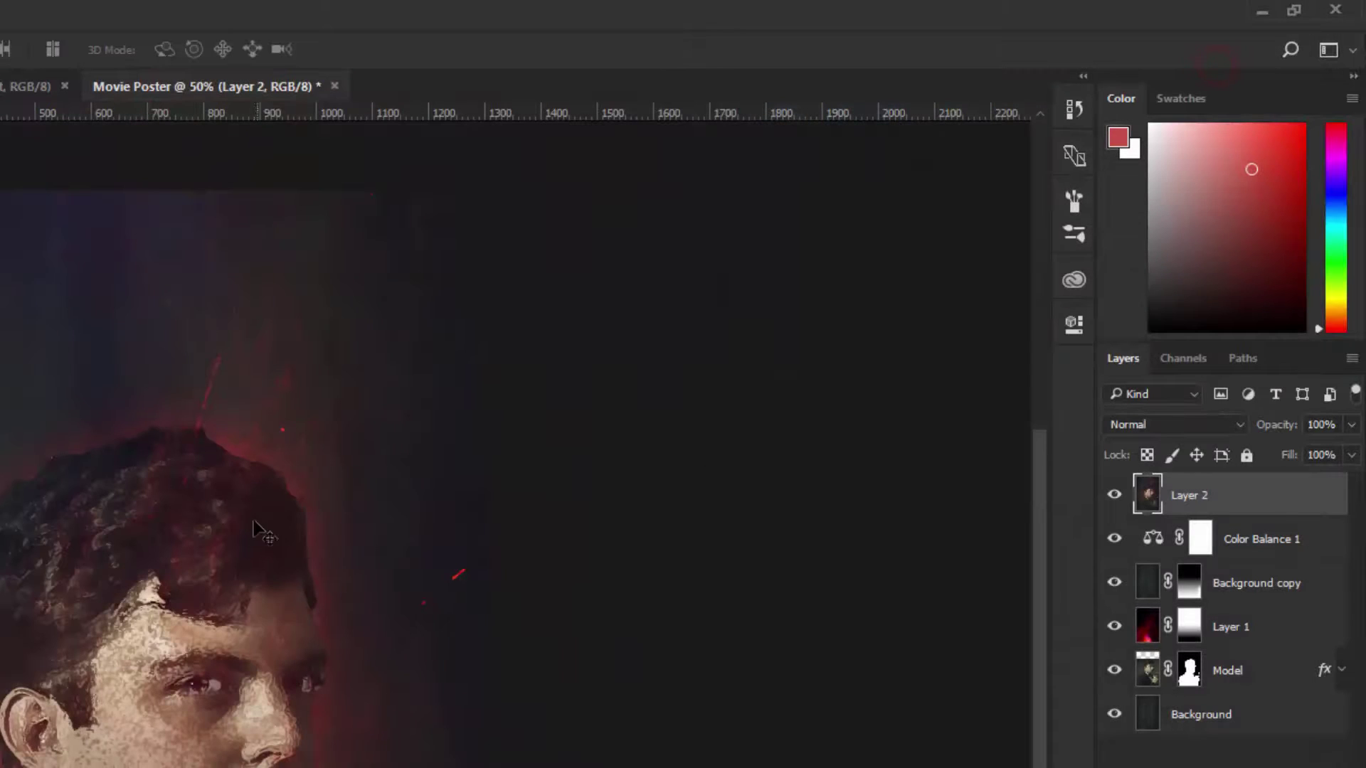
- Lower Layer 2's opacity to 50% and add an empty Layer 3 above it
left_click(1336, 424)
type("50")
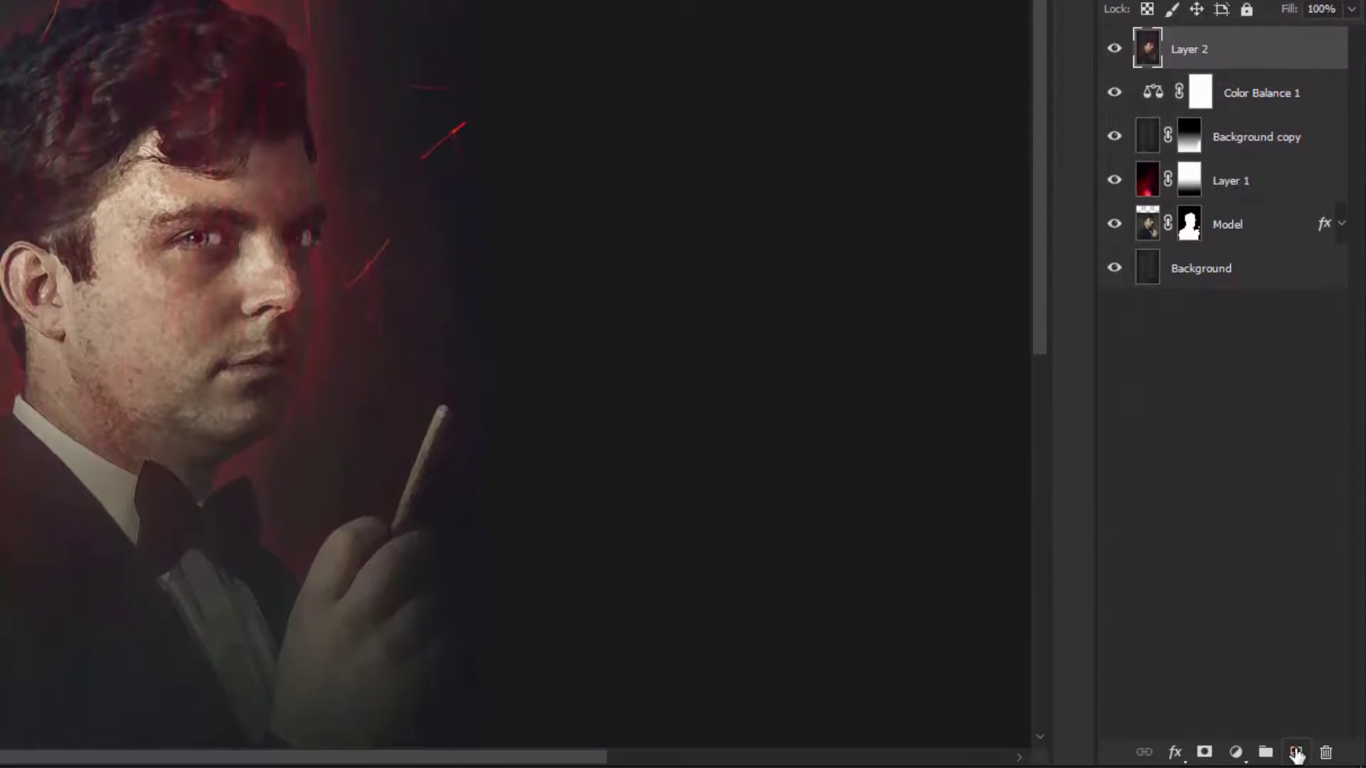
left_click(1297, 753)
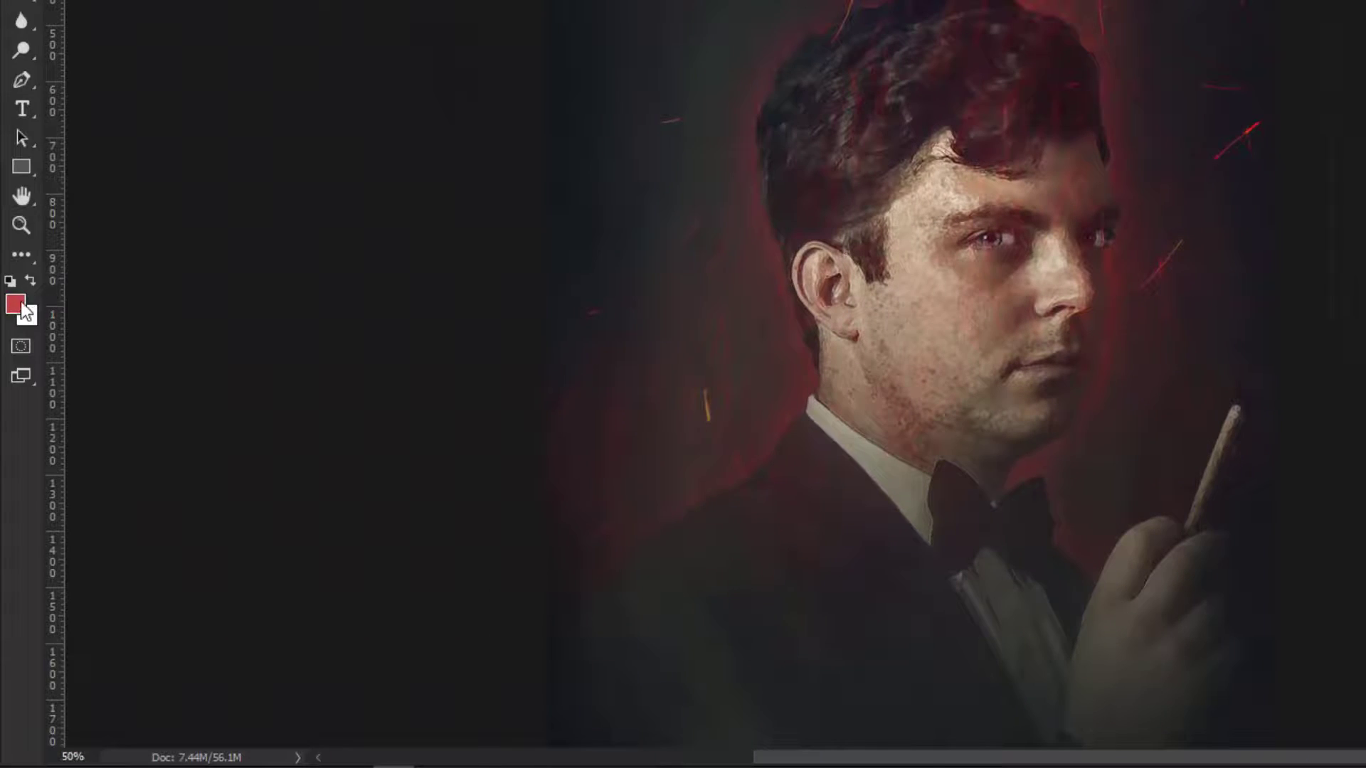
- Paint a red patch on the man's cheek on Layer 3 and set it to Color Dodge blending
left_click(22, 304)
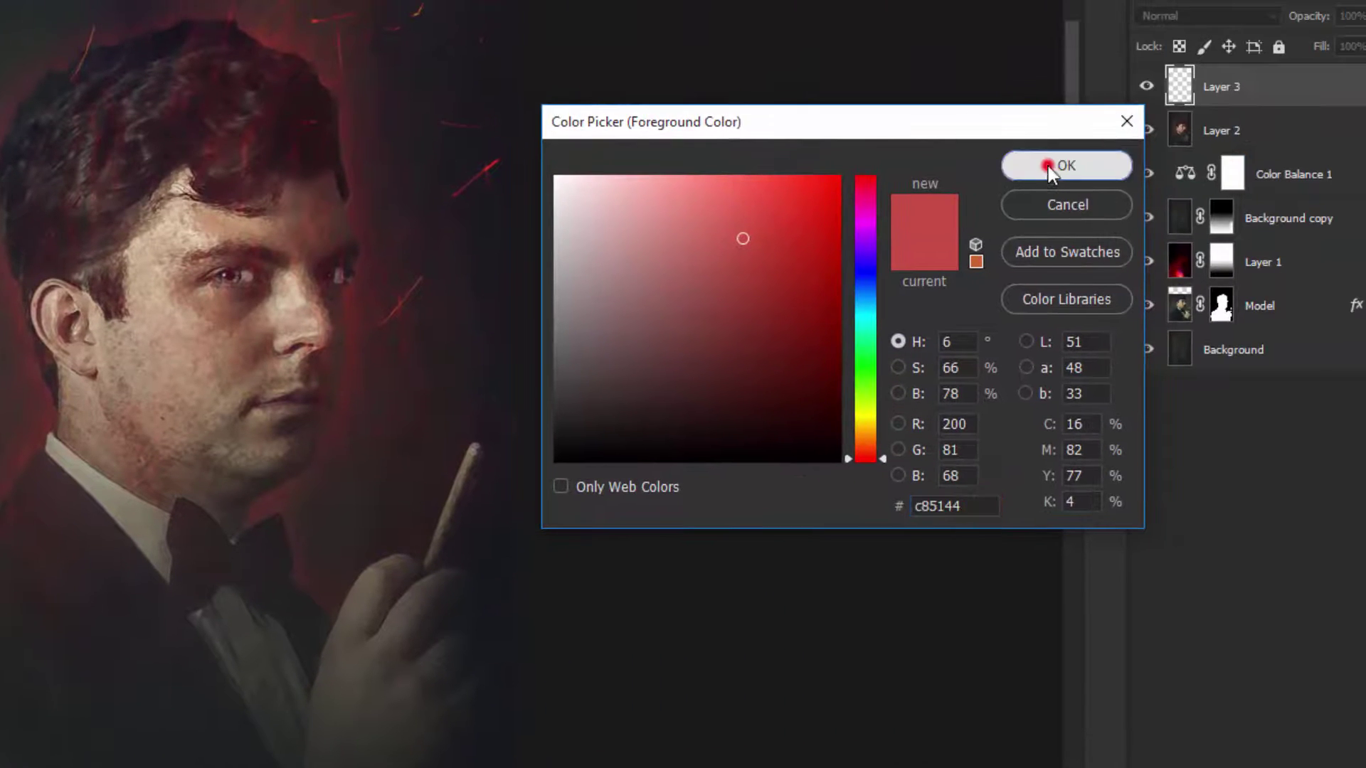
left_click(1048, 165)
left_click_drag(195, 331, 178, 320)
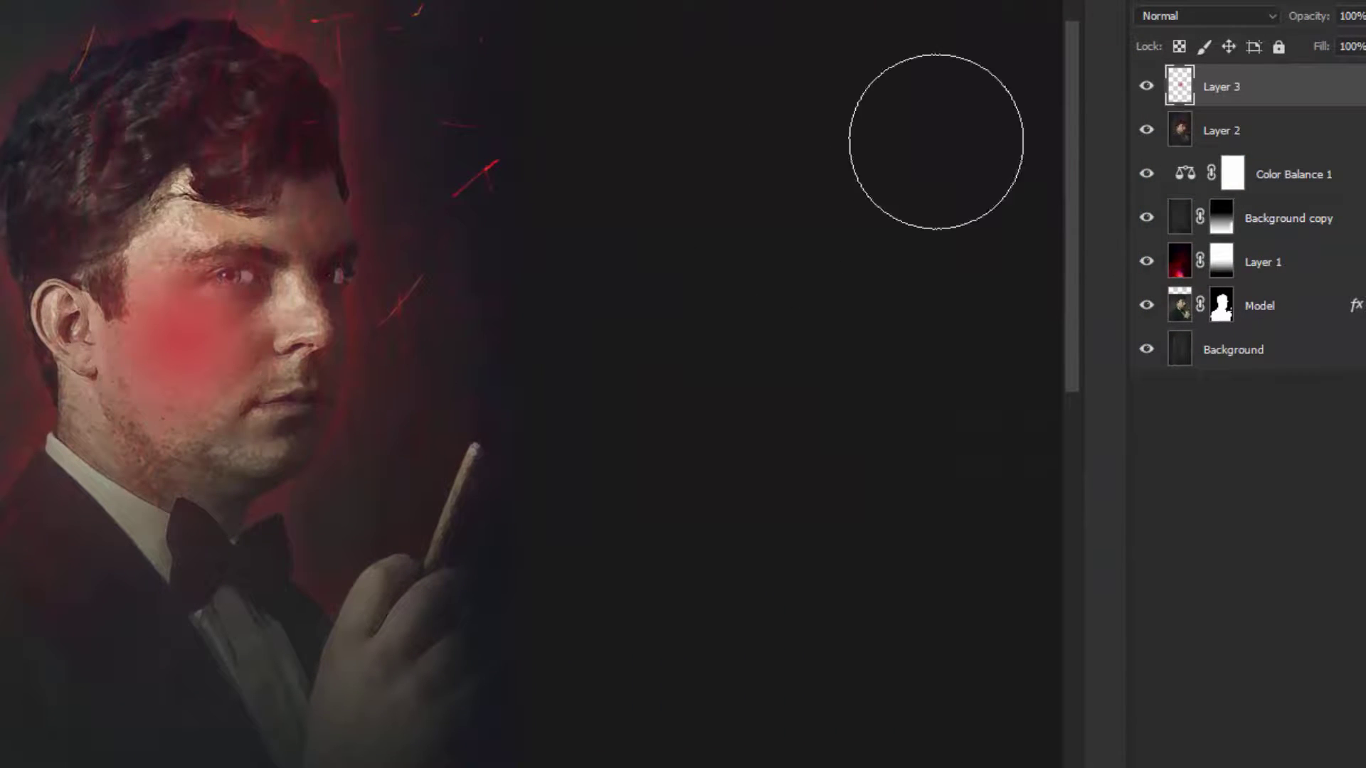
left_click(1218, 20)
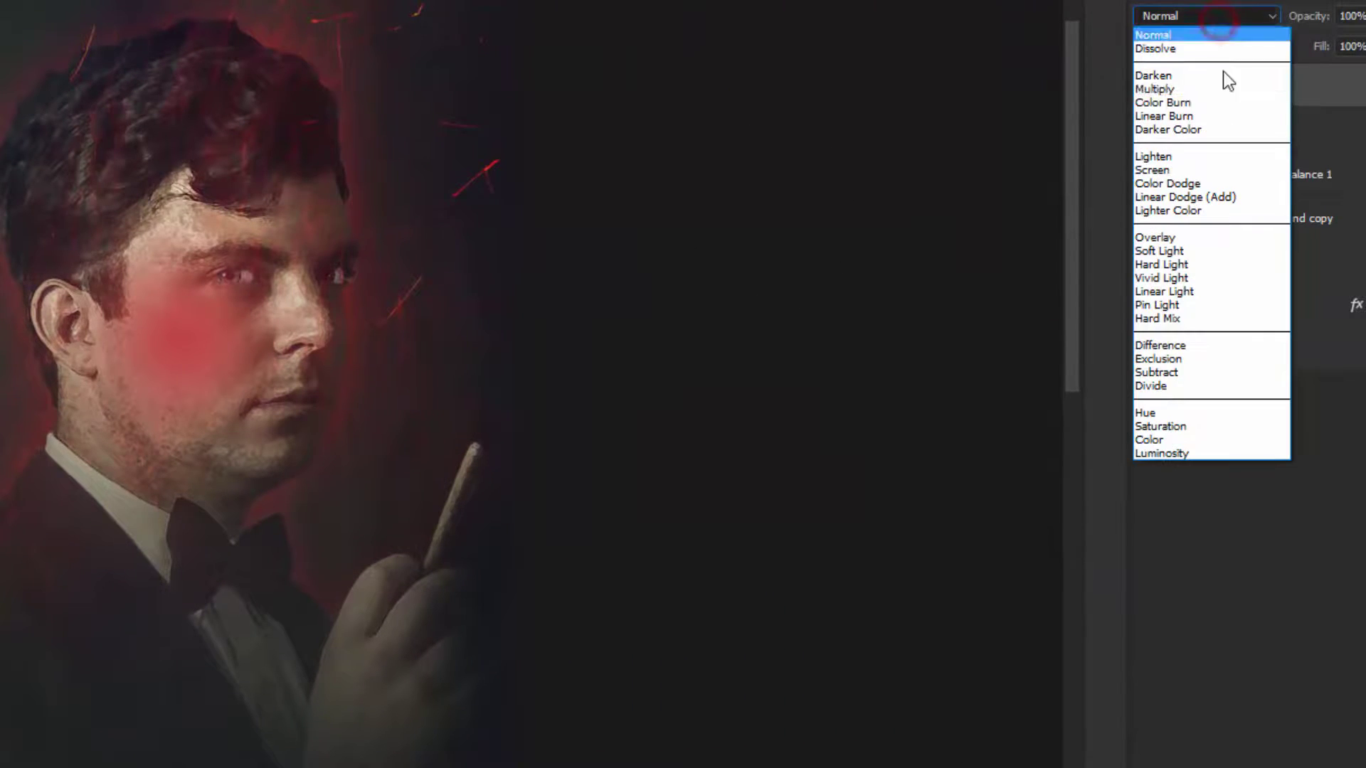
left_click(1204, 184)
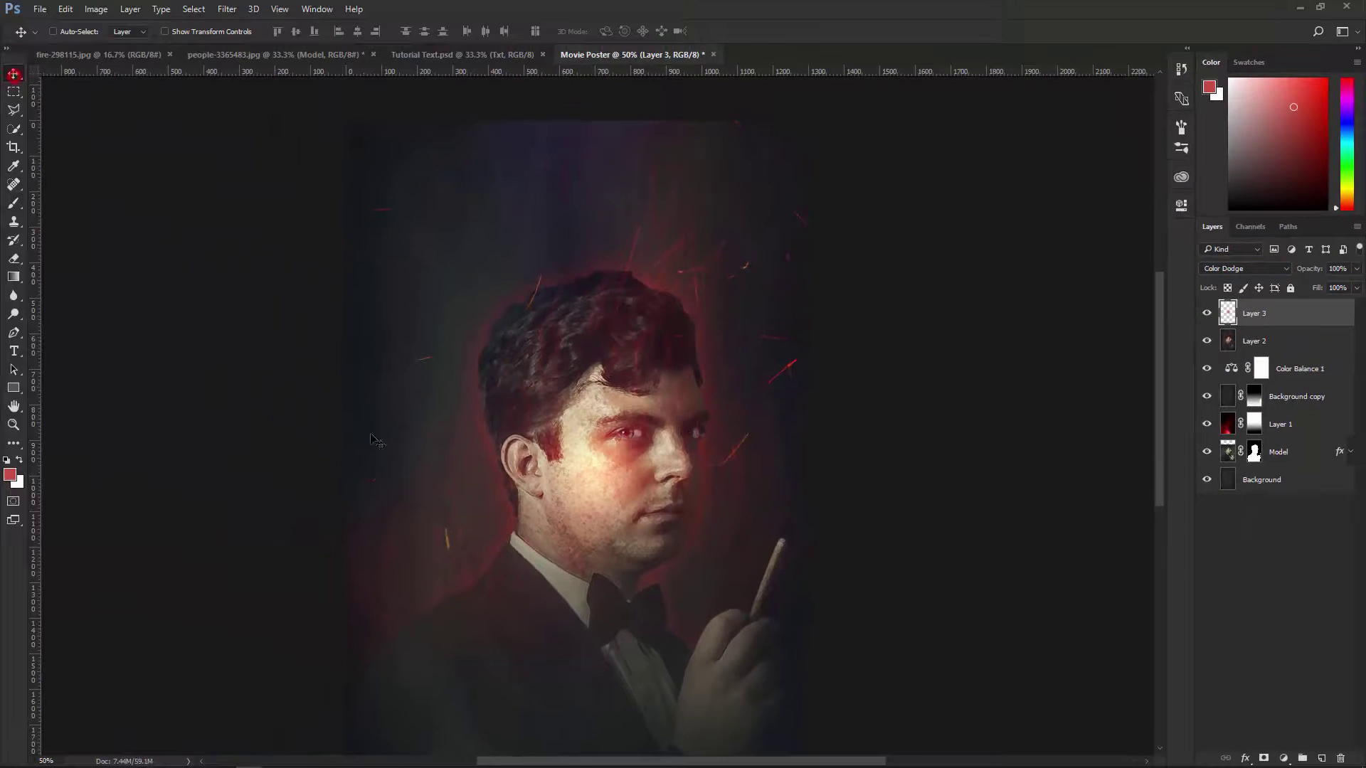
- Scale and position the red glow layer over the man's face
key("ctrl")
key("ctrl+t")
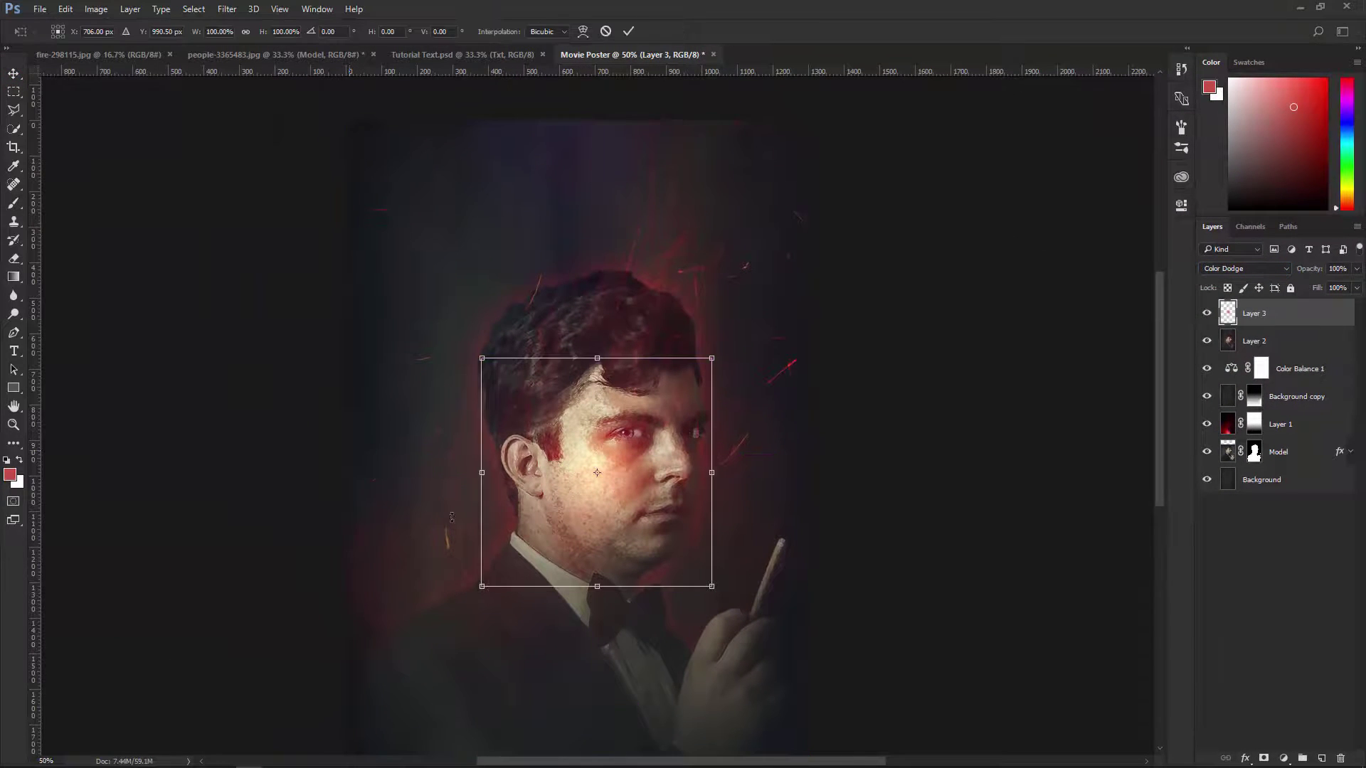
mouse_move(712, 587)
left_mouse_down()
mouse_move(776, 642)
mouse_move(711, 570)
mouse_move(722, 591)
left_mouse_up()
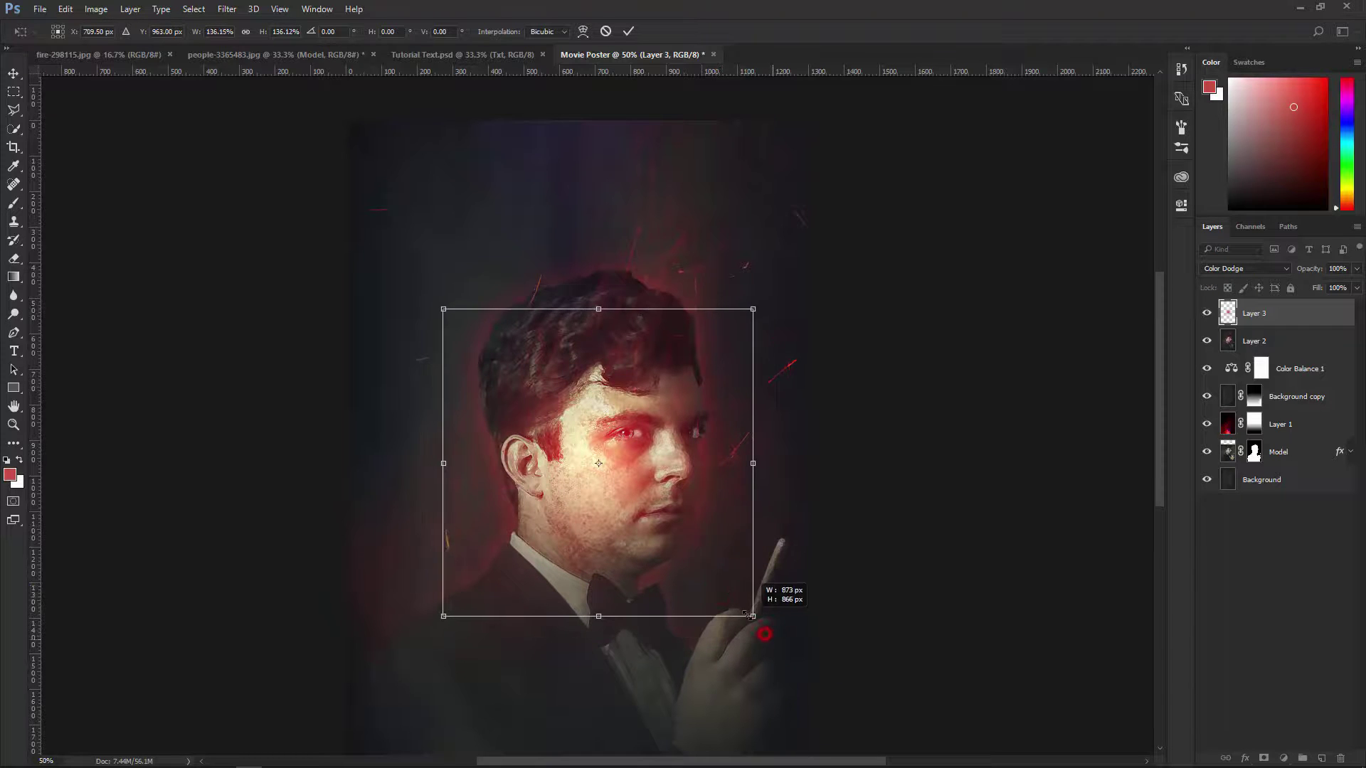
left_click_drag(774, 641, 724, 587)
left_click_drag(665, 509, 683, 547)
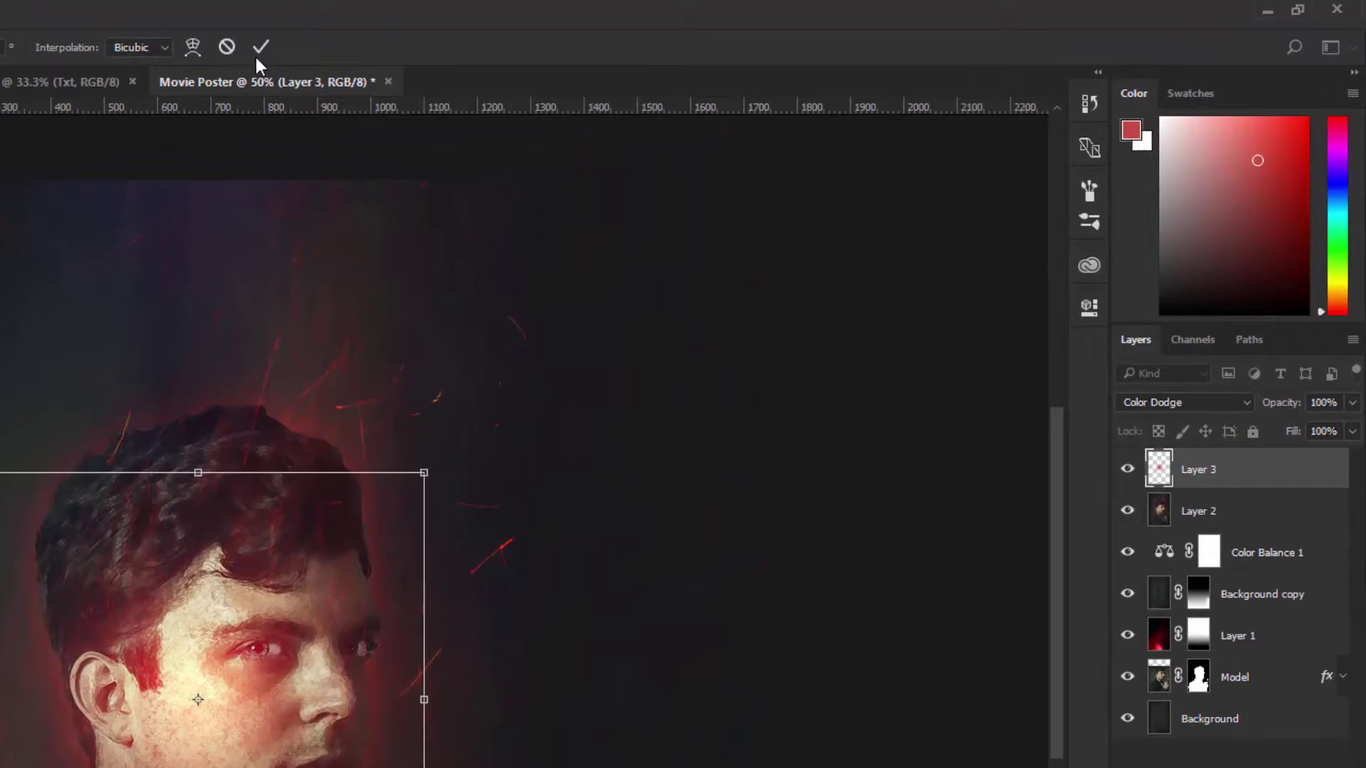
left_click(628, 31)
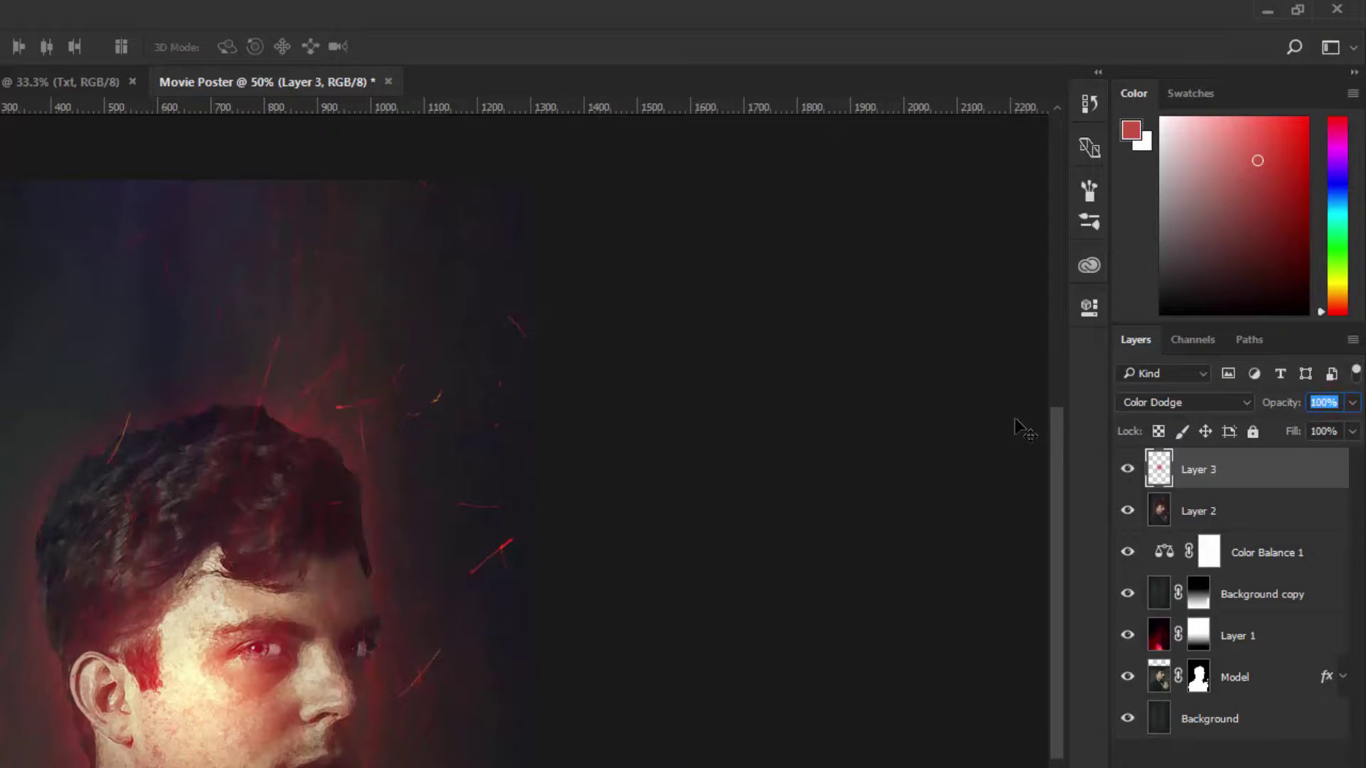
- Set the glow layer to 80% opacity, enlarge and nudge it onto the face, then zoom out
type("80")
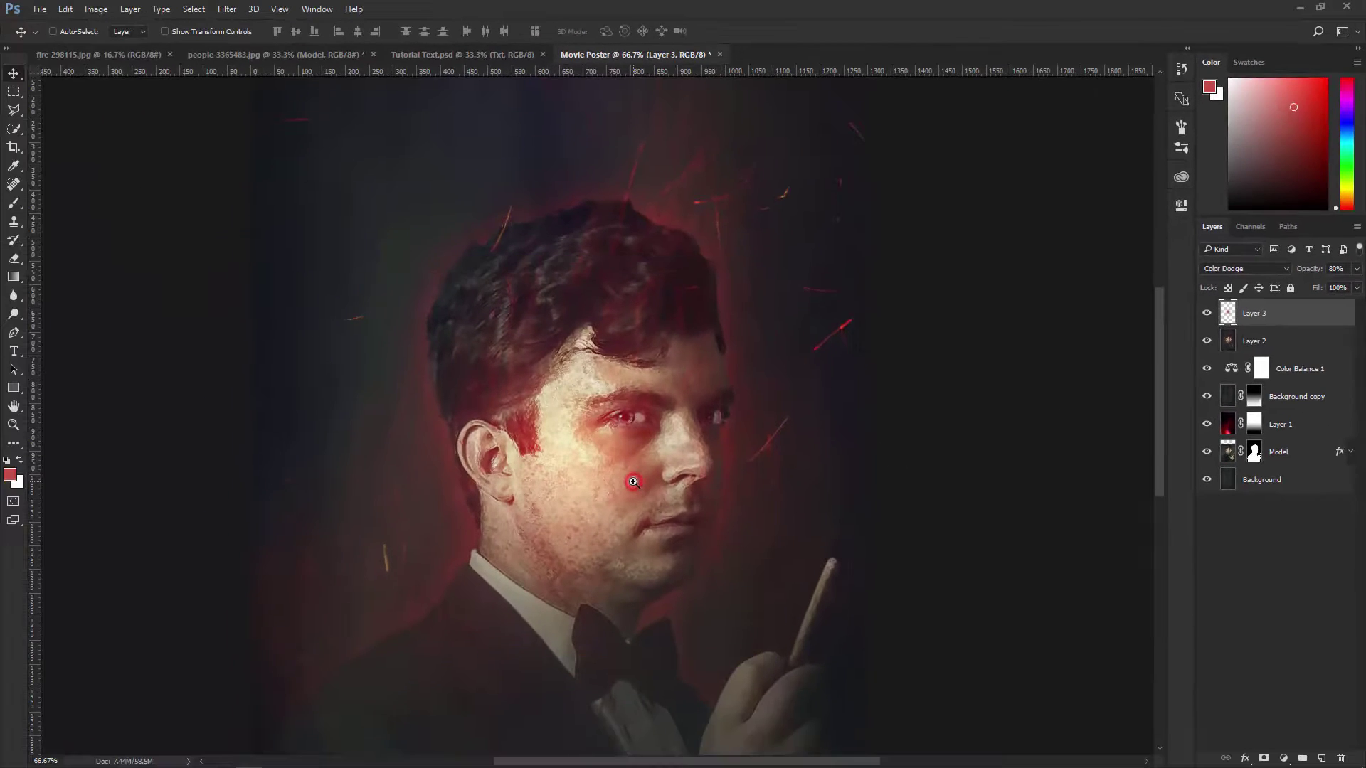
key("ctrl+t")
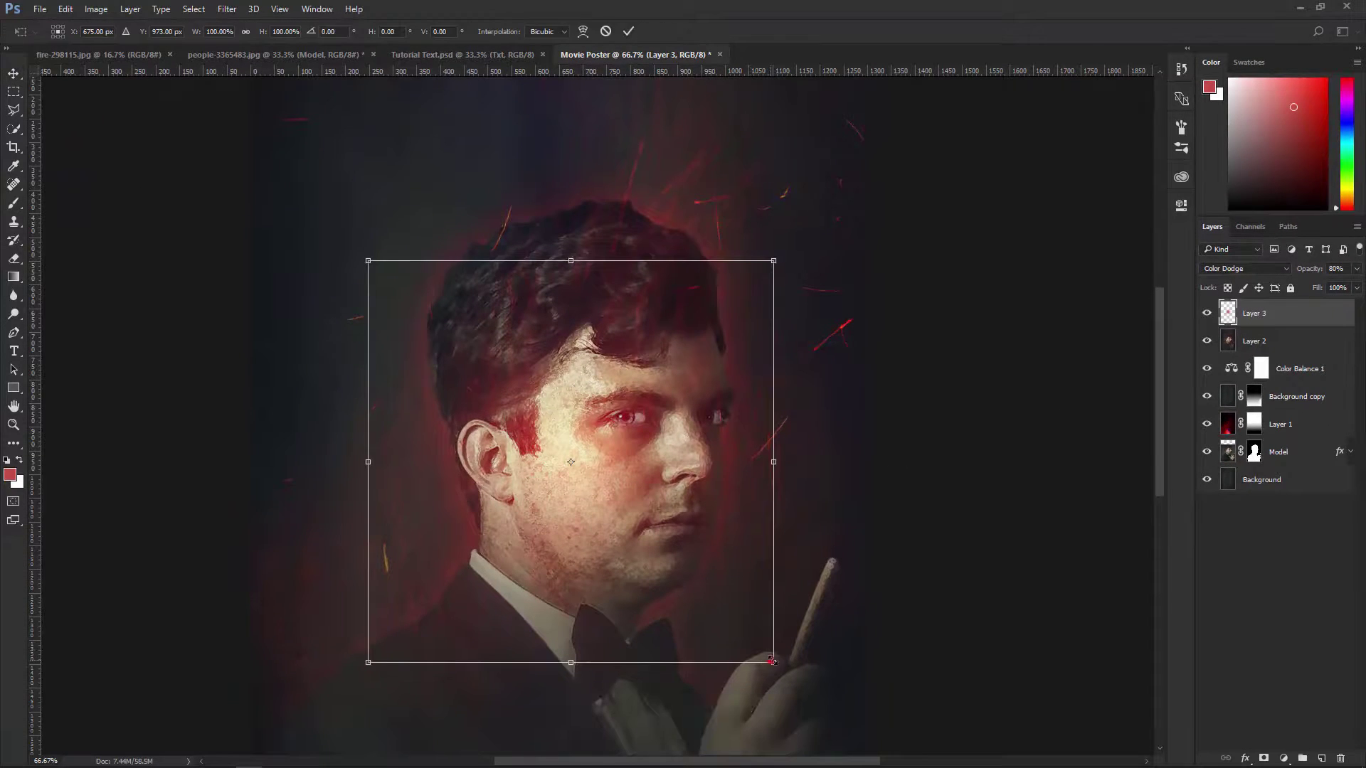
left_click_drag(774, 662, 778, 667)
left_click_drag(711, 597, 710, 610)
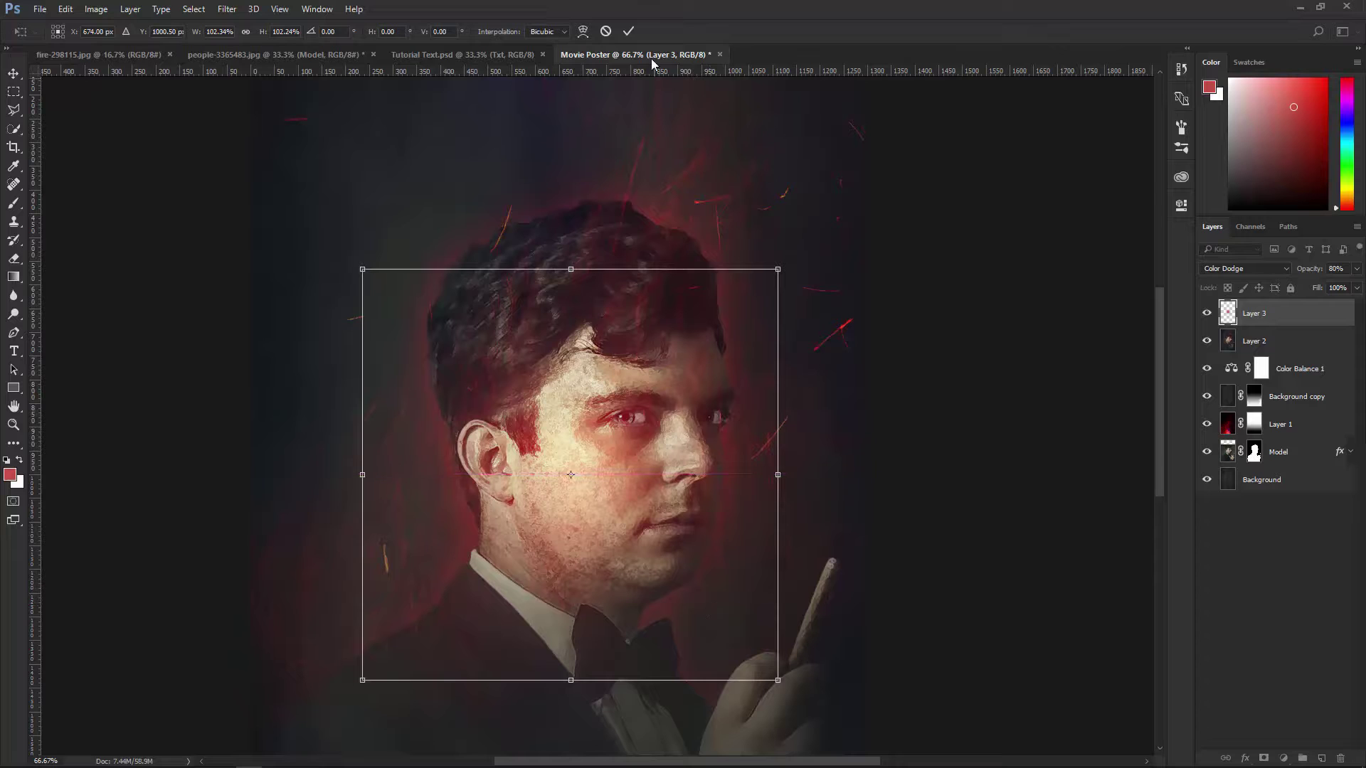
left_click(633, 30)
key("ctrl+minus")
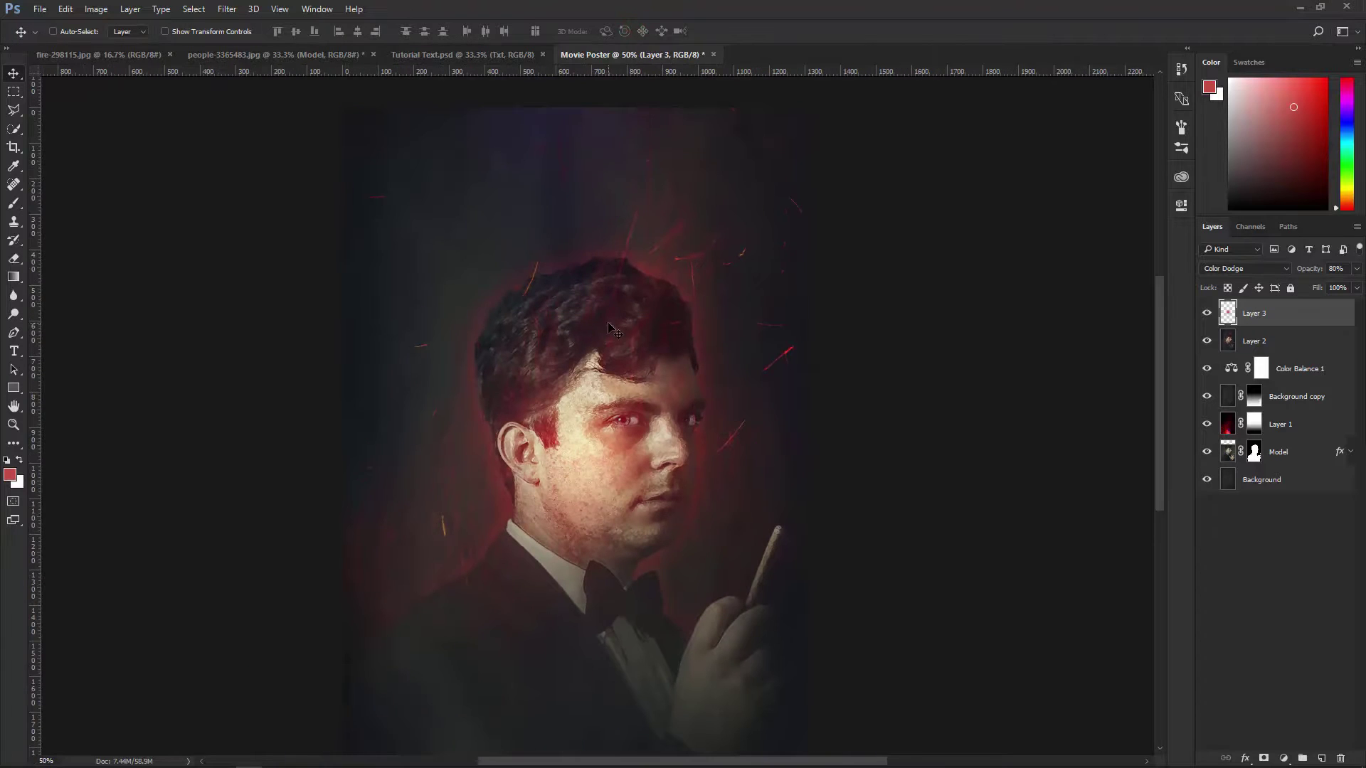
- Copy the Txt group from Tutorial Text.psd into the Movie Poster and select the whole canvas
left_click(471, 56)
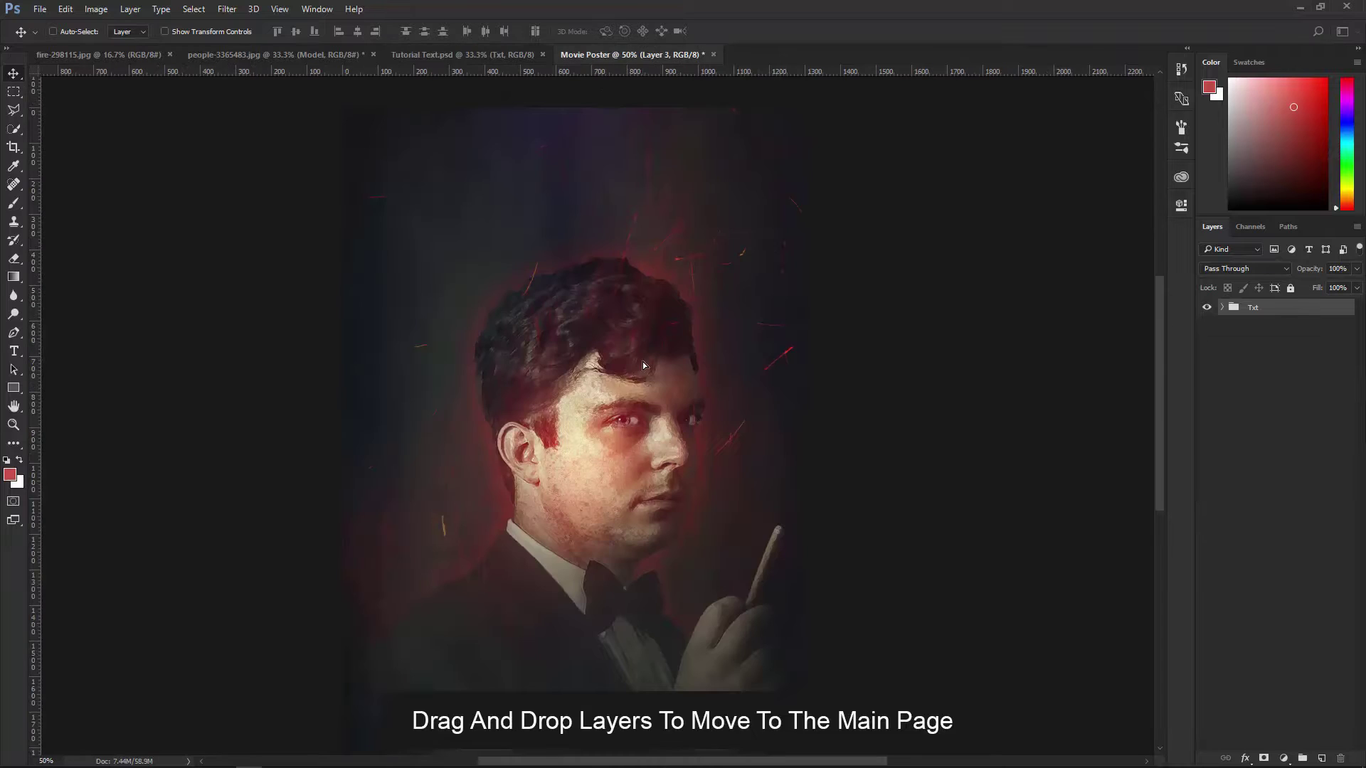
left_click_drag(597, 128, 642, 362)
left_click(194, 9)
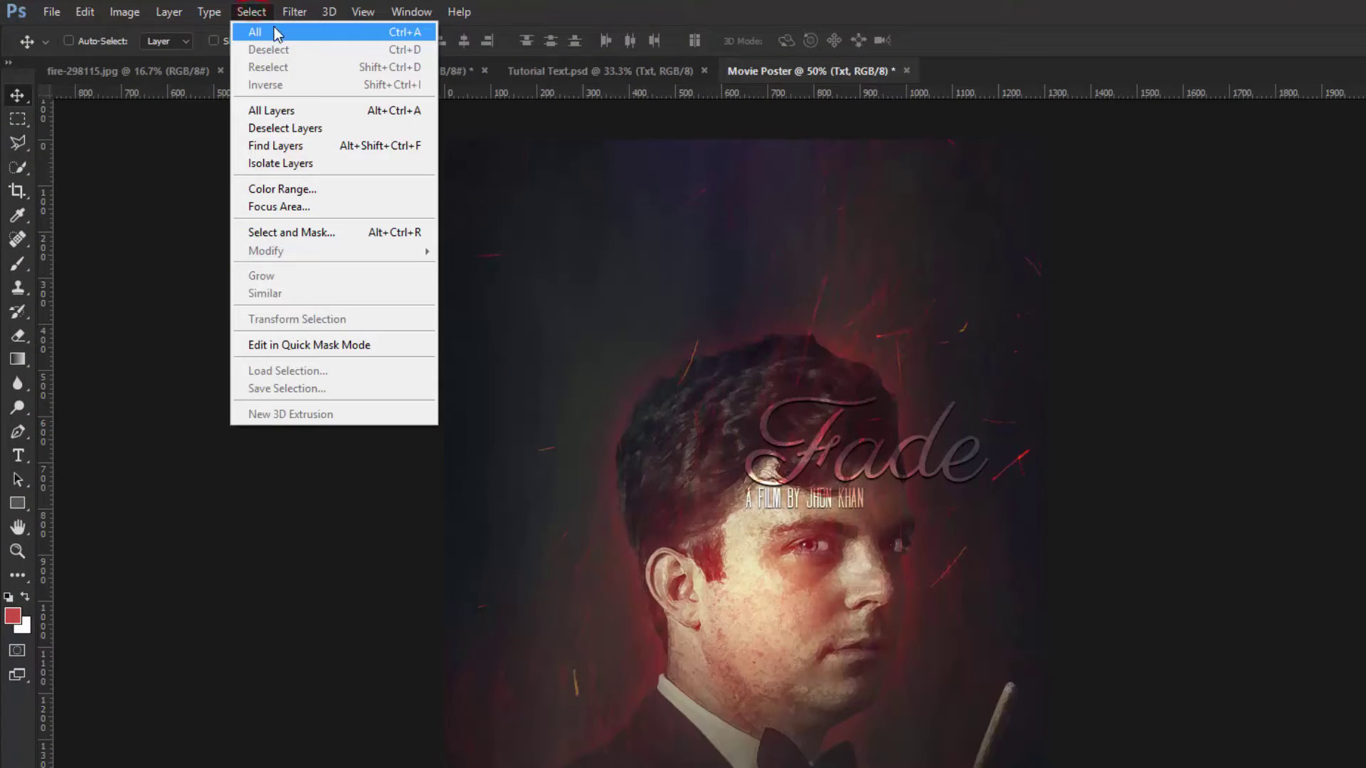
left_click(276, 32)
- Align the Txt group to the canvas top and horizontal centre, then deselect
left_click(360, 41)
left_click(464, 40)
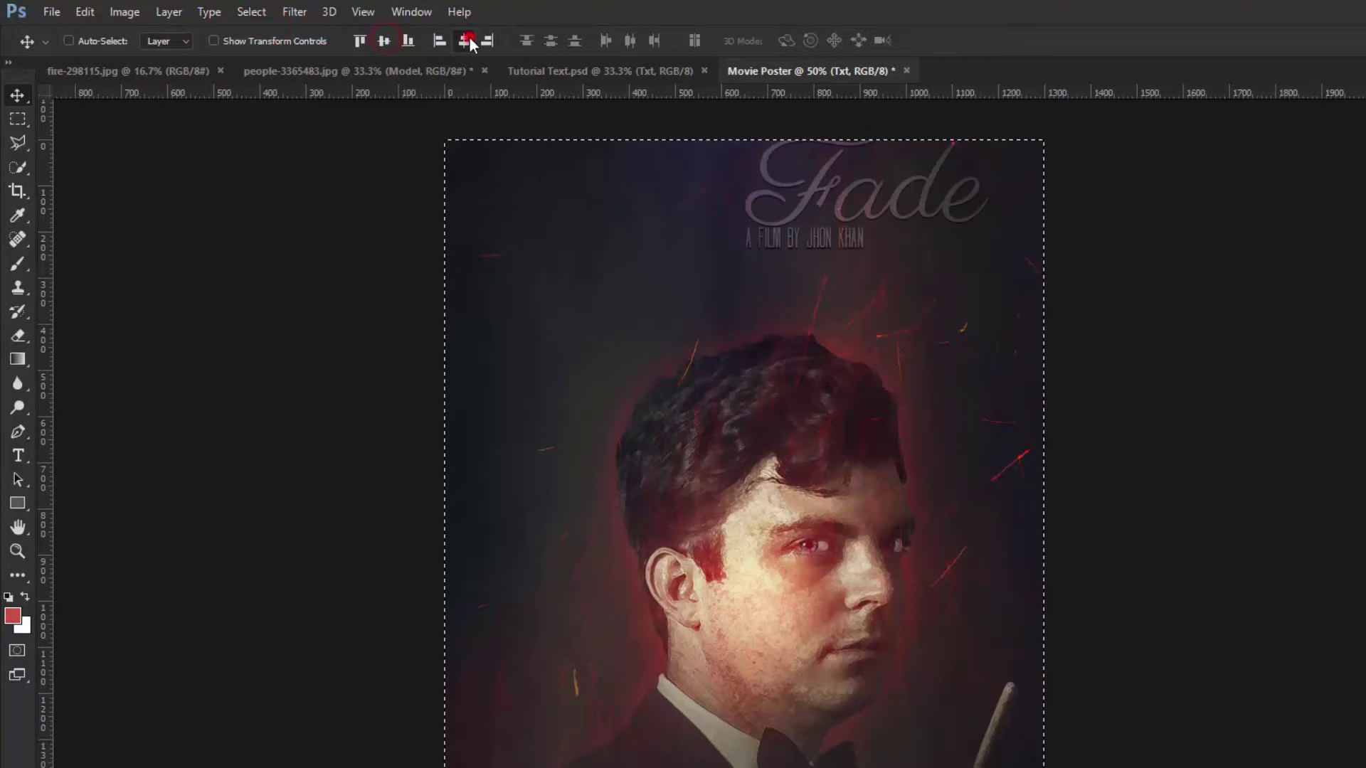
left_click(253, 10)
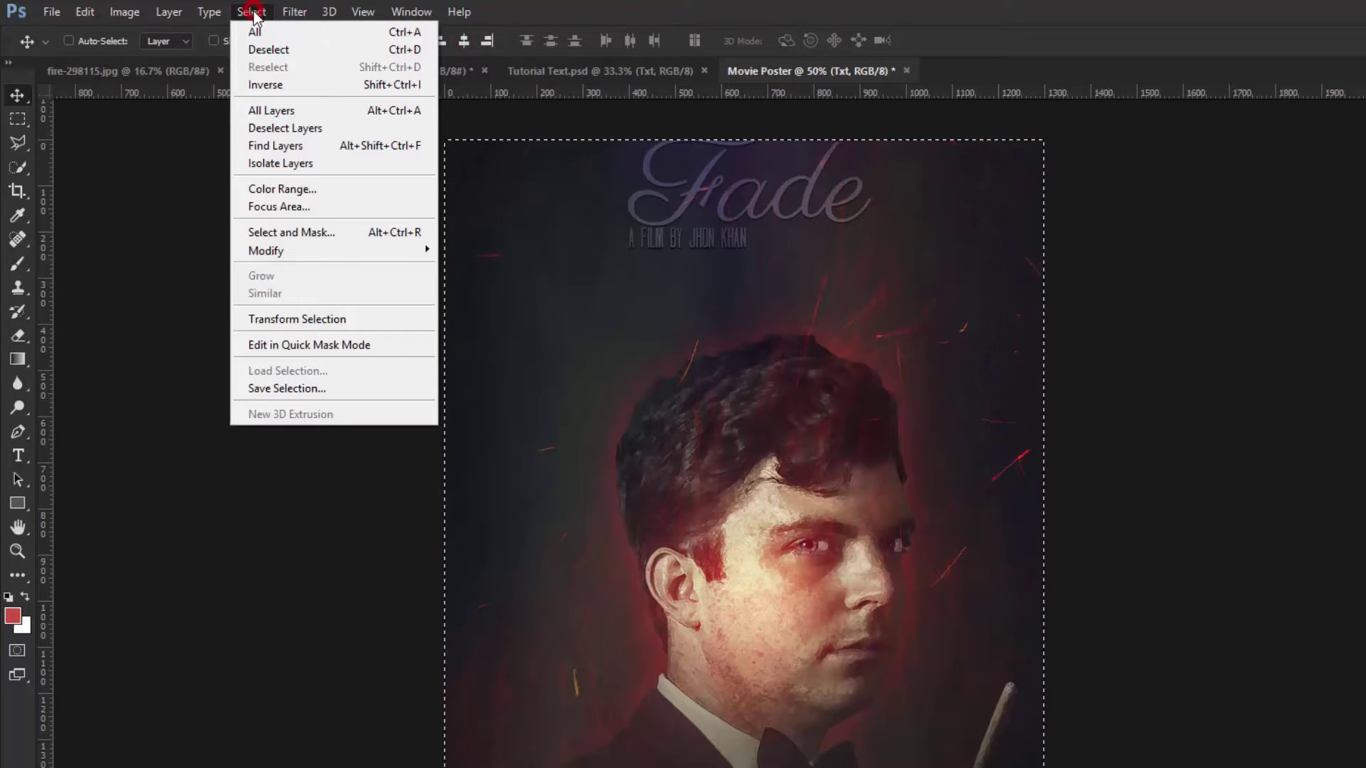
left_click(264, 48)
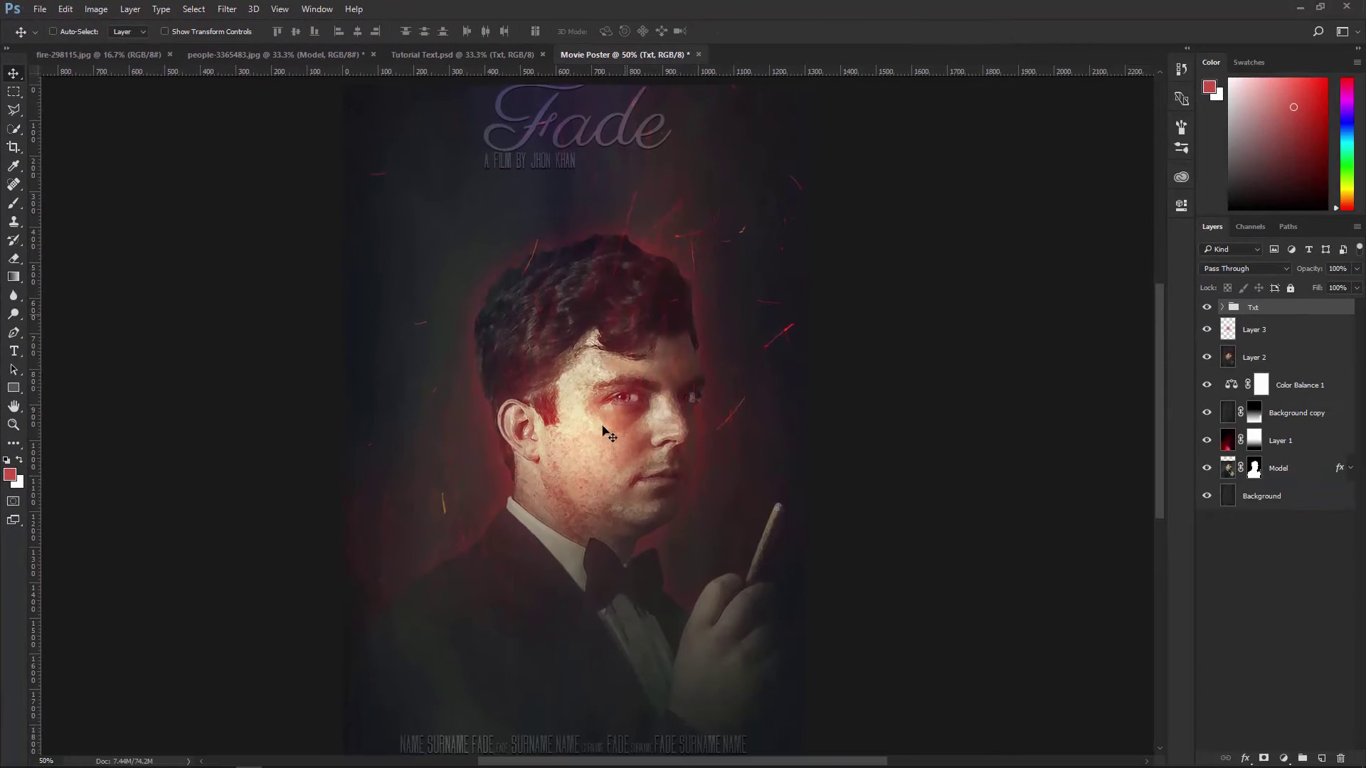
scroll(601, 441, "down", 1)
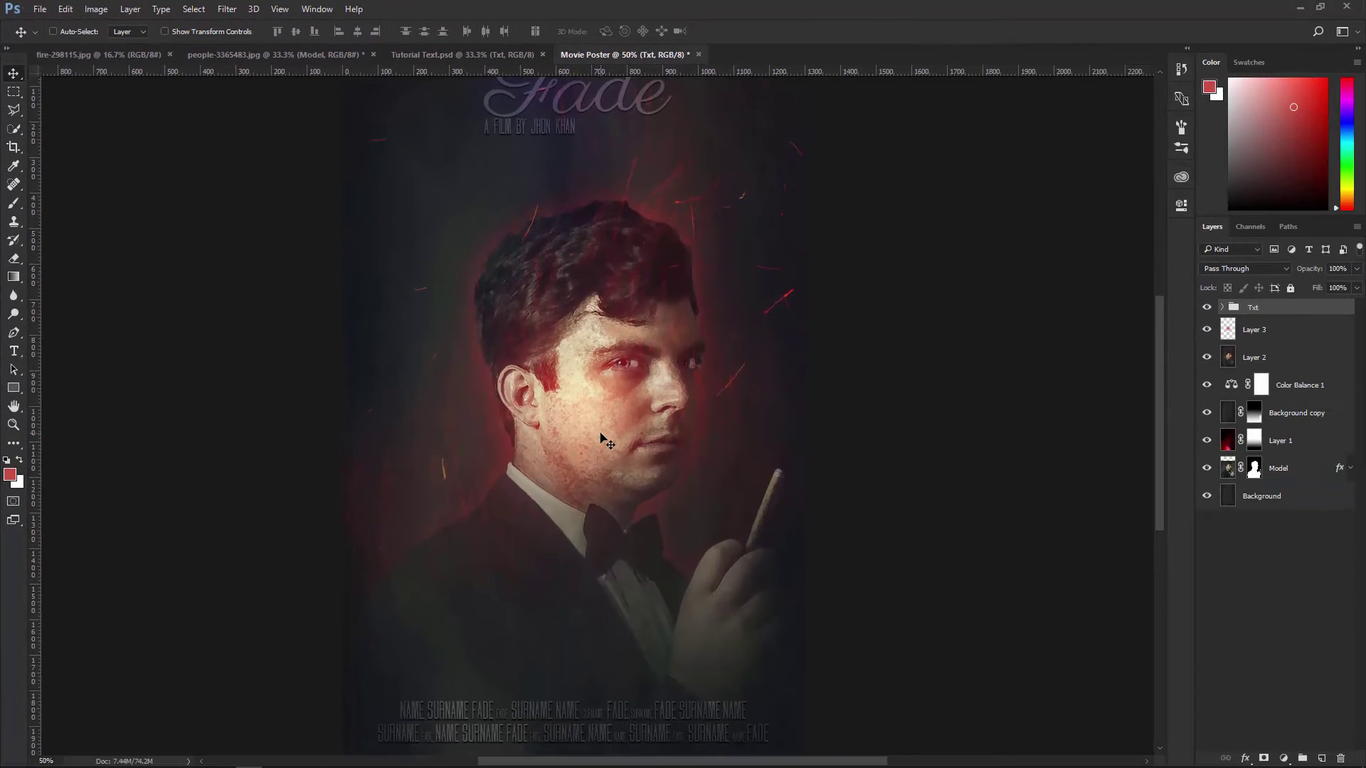
scroll(601, 442, "down", 1)
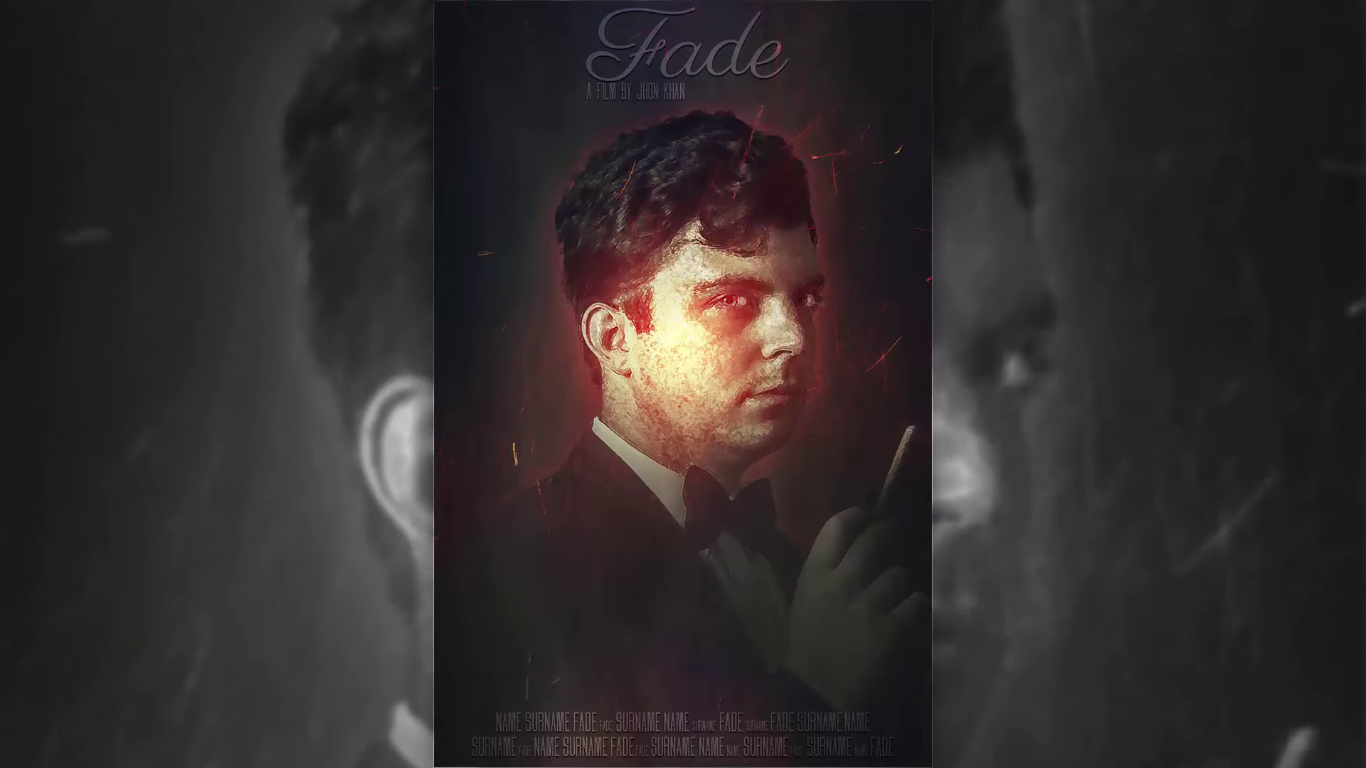